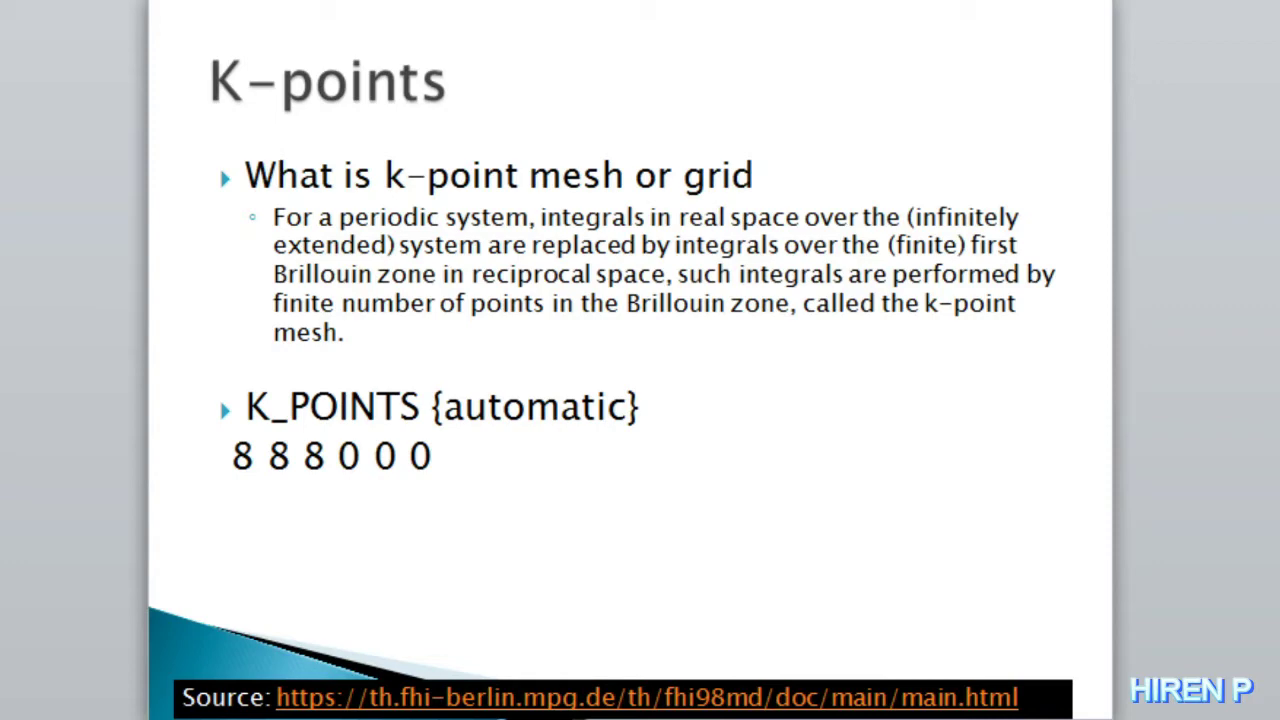
# Put the caret at the start of the 8 8 8 0 0 0 K-points grid and step through its values.
pyautogui.click(328, 456)
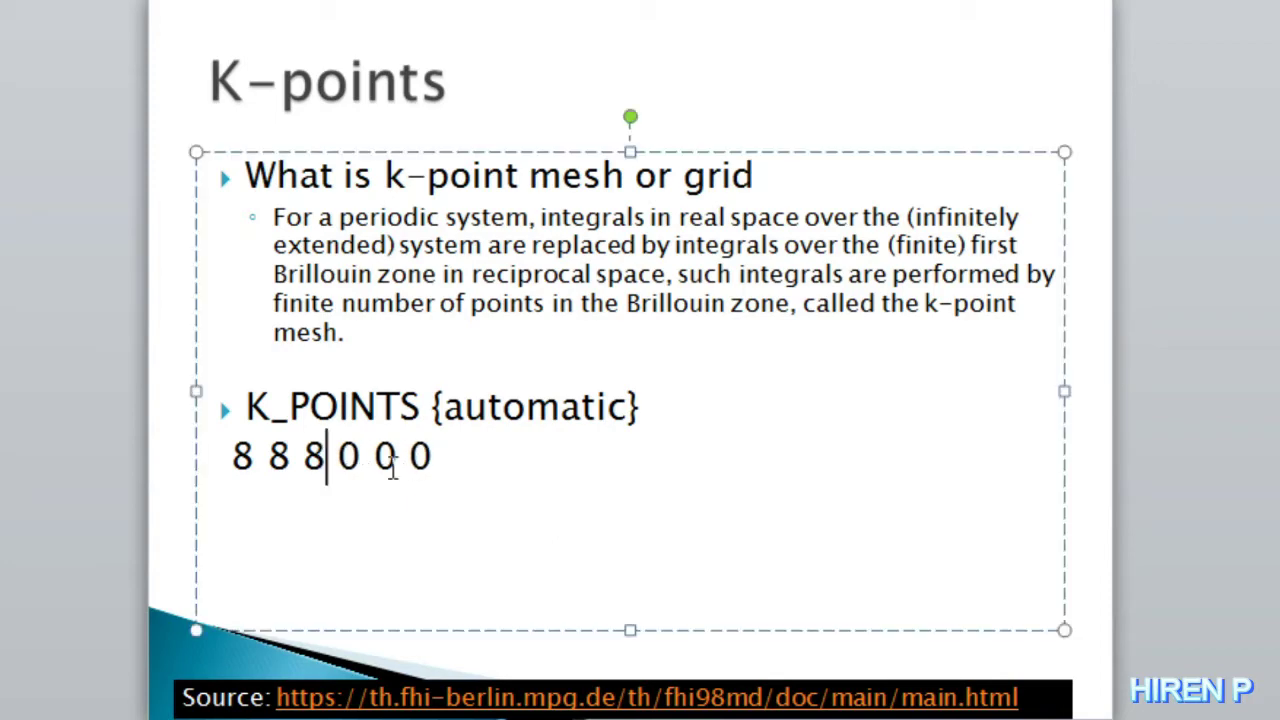
pyautogui.click(238, 455)
pyautogui.press('Right')
pyautogui.press('Right')
pyautogui.press('Right')
pyautogui.press('Right')
pyautogui.press('Right')
pyautogui.press('Right')
pyautogui.press('Right')
pyautogui.press('Right')
pyautogui.press('Right')
pyautogui.press('Right')
pyautogui.press('Right')
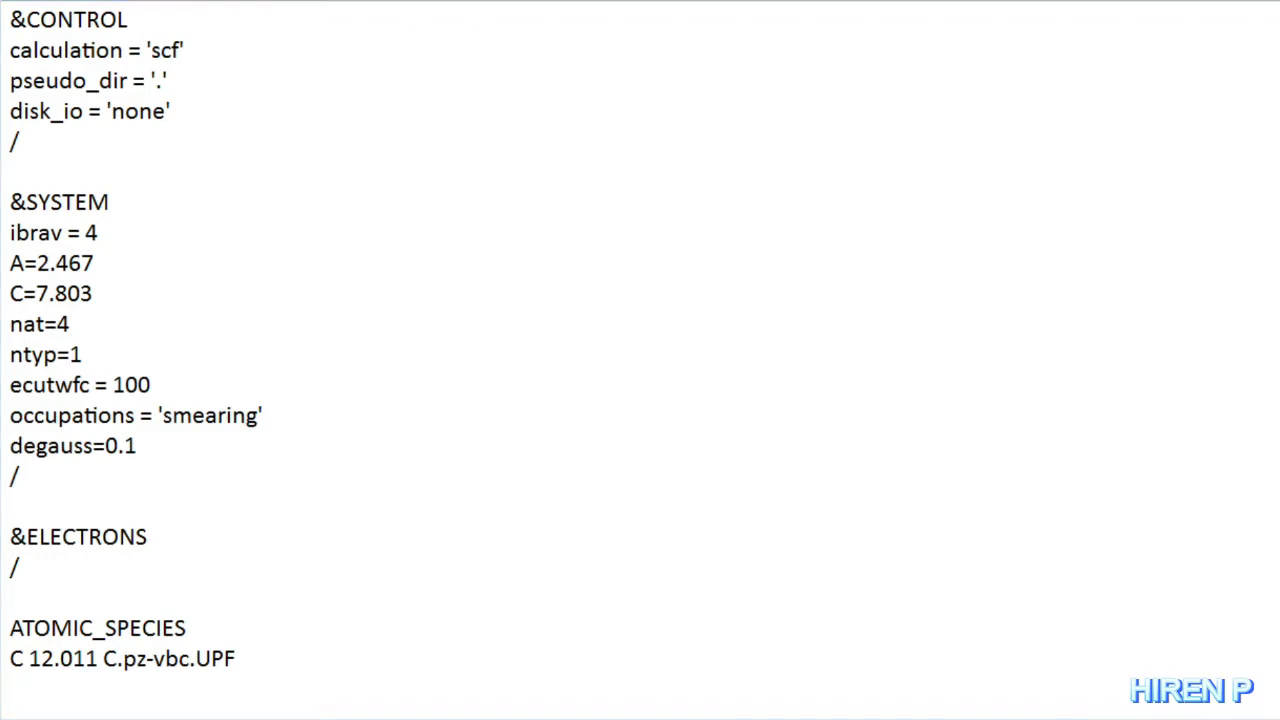
# Point out the occupations and degauss smearing settings on the input-settings slide.
pyautogui.click(11, 415)
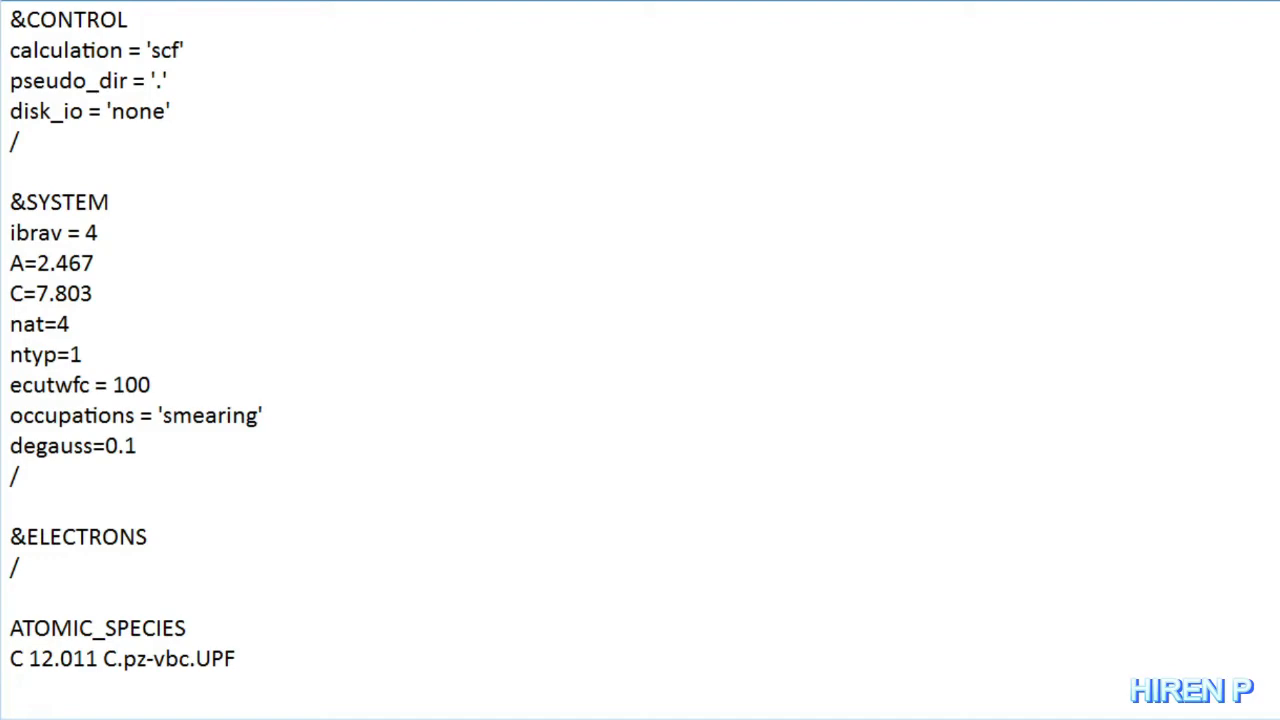
pyautogui.click(61, 445)
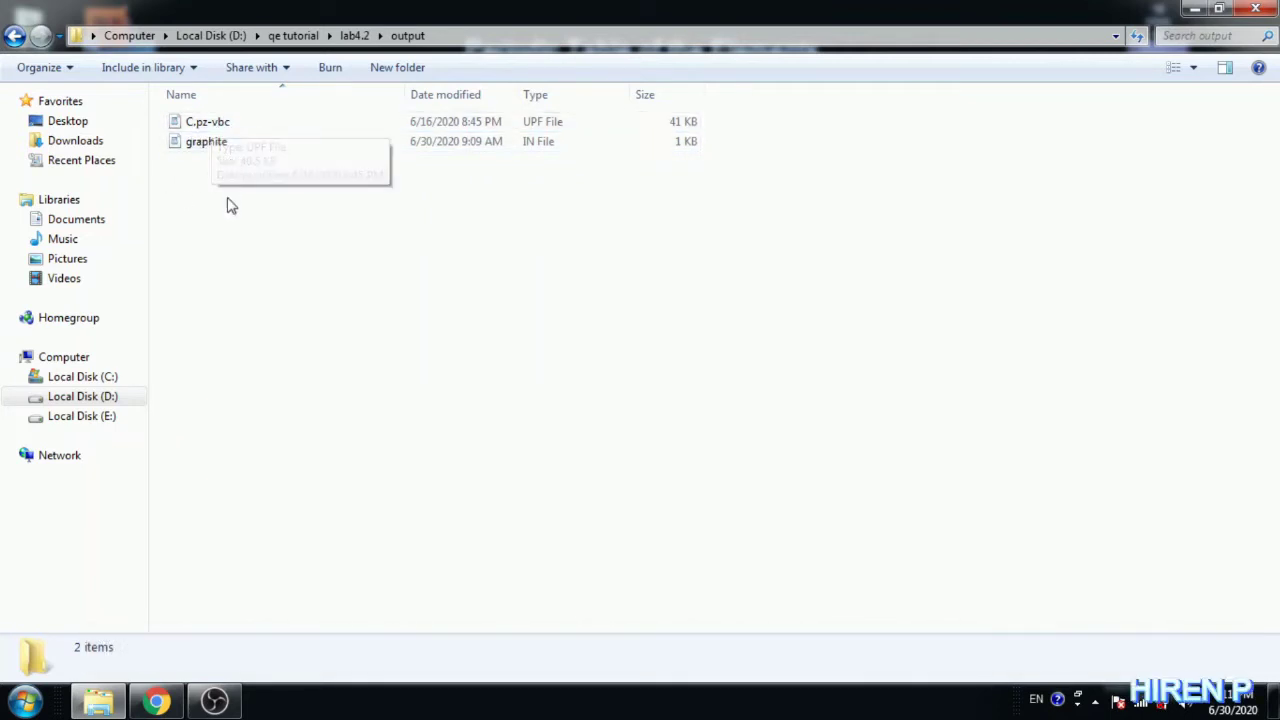
# Open graphite in Notepad, maximize it, and scroll down to its 2 2 2 0 0 0 K_POINTS line.
pyautogui.rightClick(258, 144)
pyautogui.moveTo(450, 233)
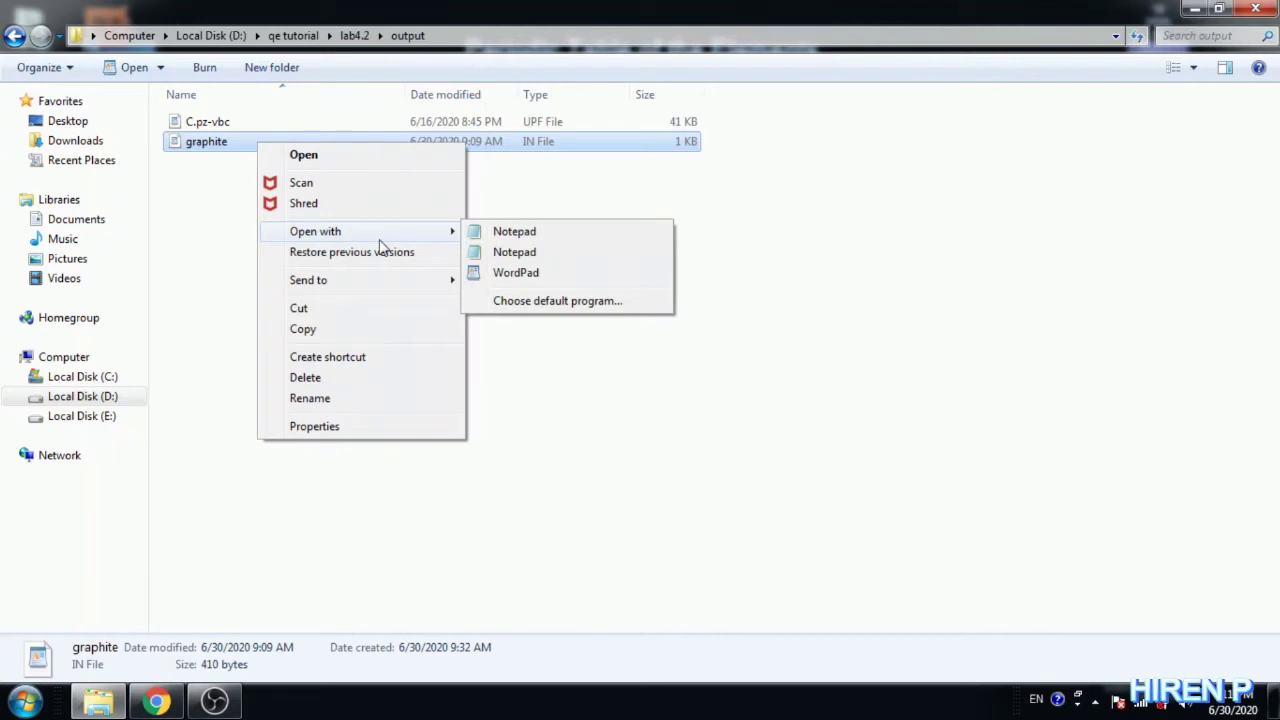
pyautogui.click(520, 258)
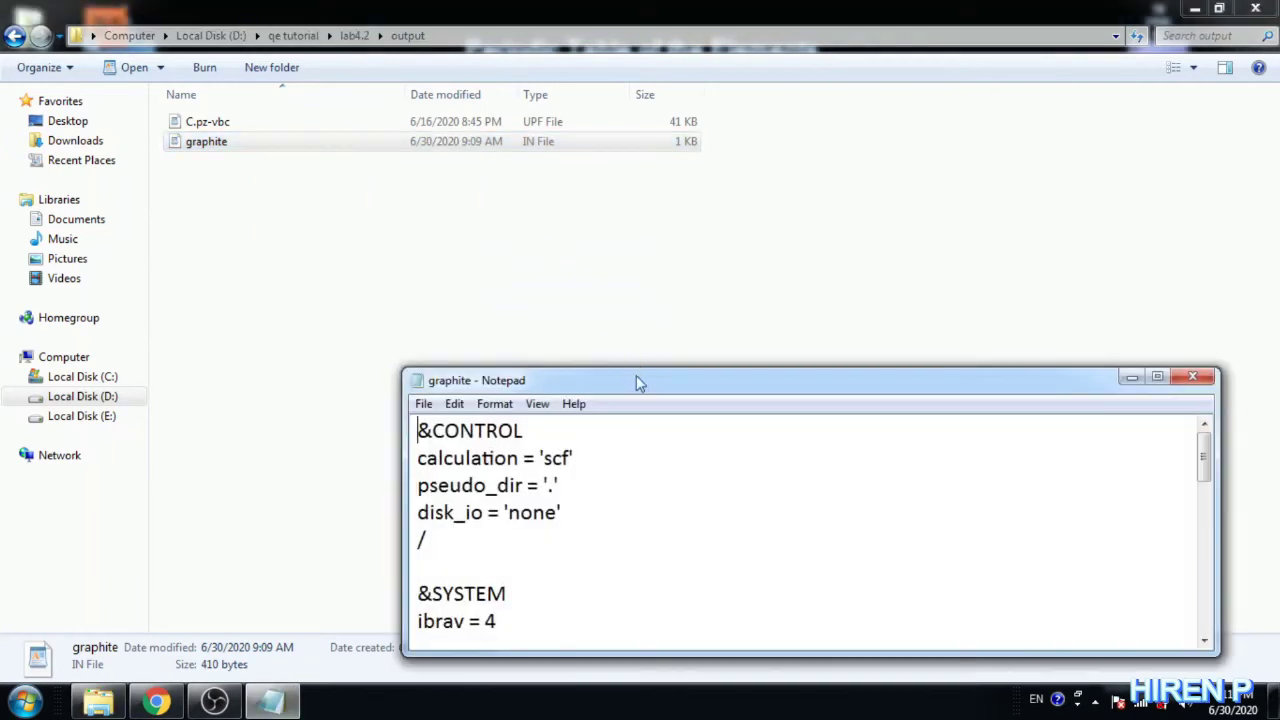
pyautogui.doubleClick(636, 378)
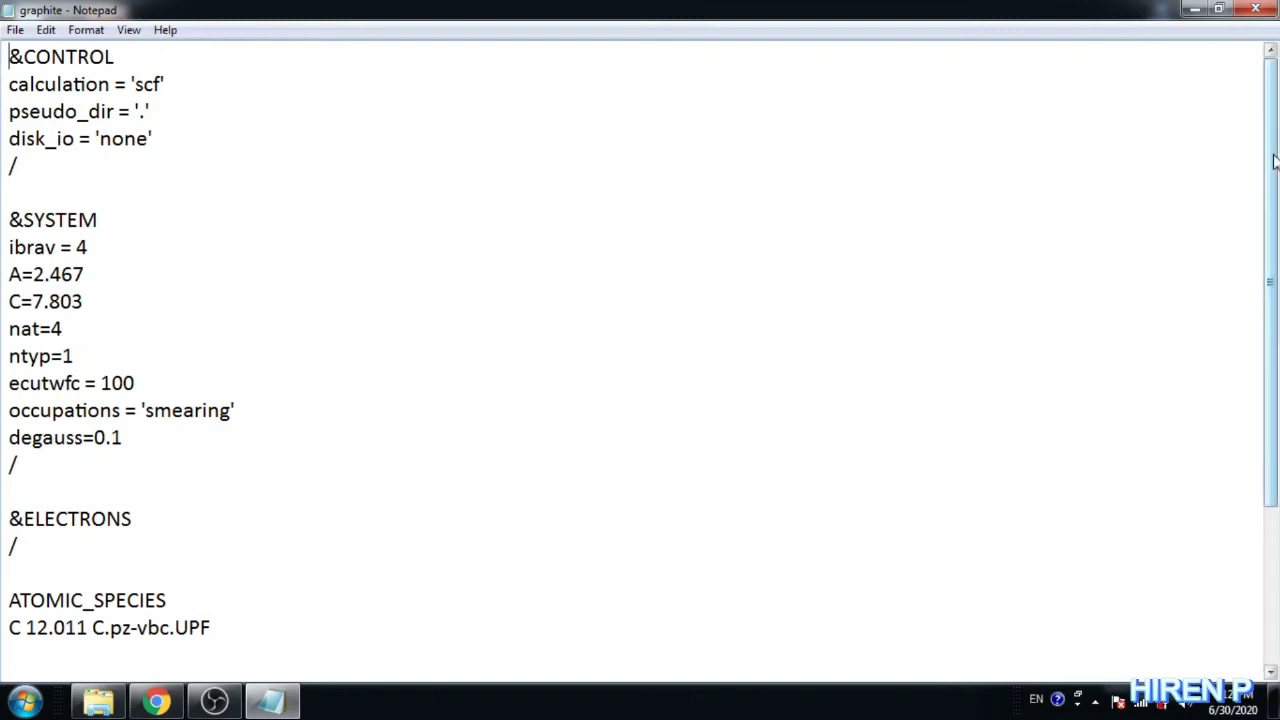
pyautogui.moveTo(1274, 162); pyautogui.dragTo(1274, 332)
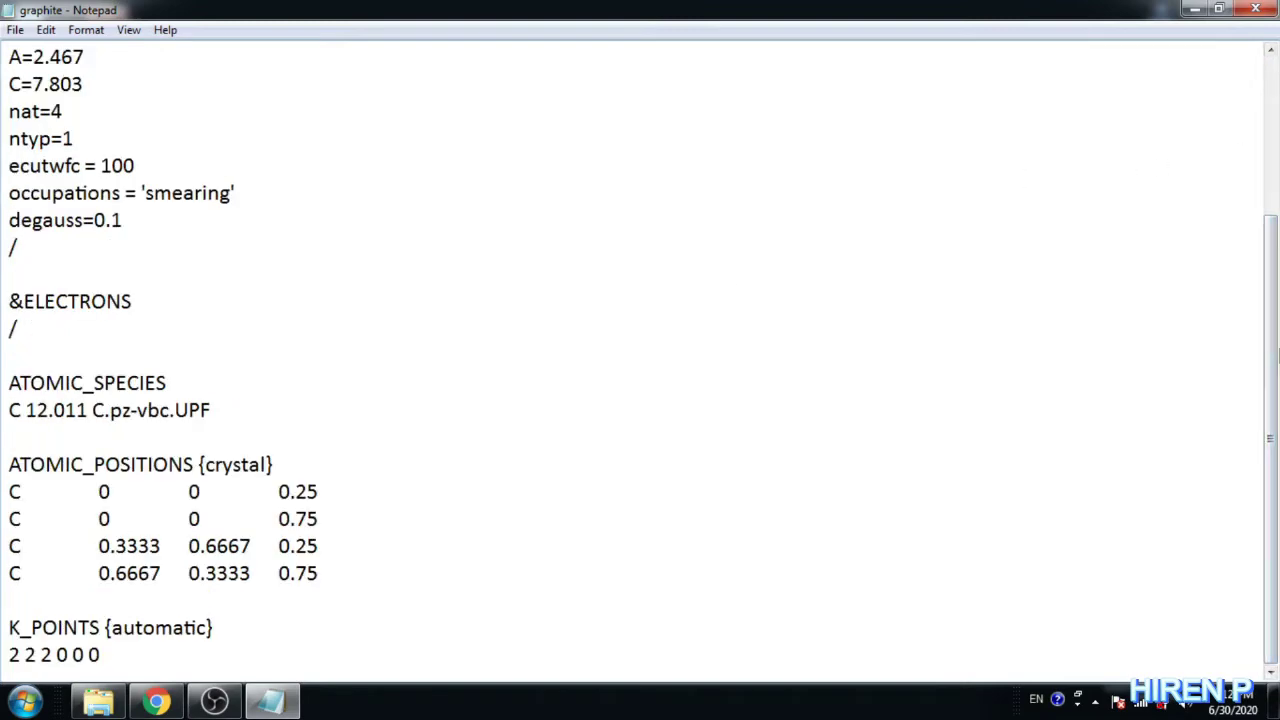
pyautogui.click(11, 656)
# Save a copy of the input as 2.in with the file type set to All Files.
pyautogui.click(15, 30)
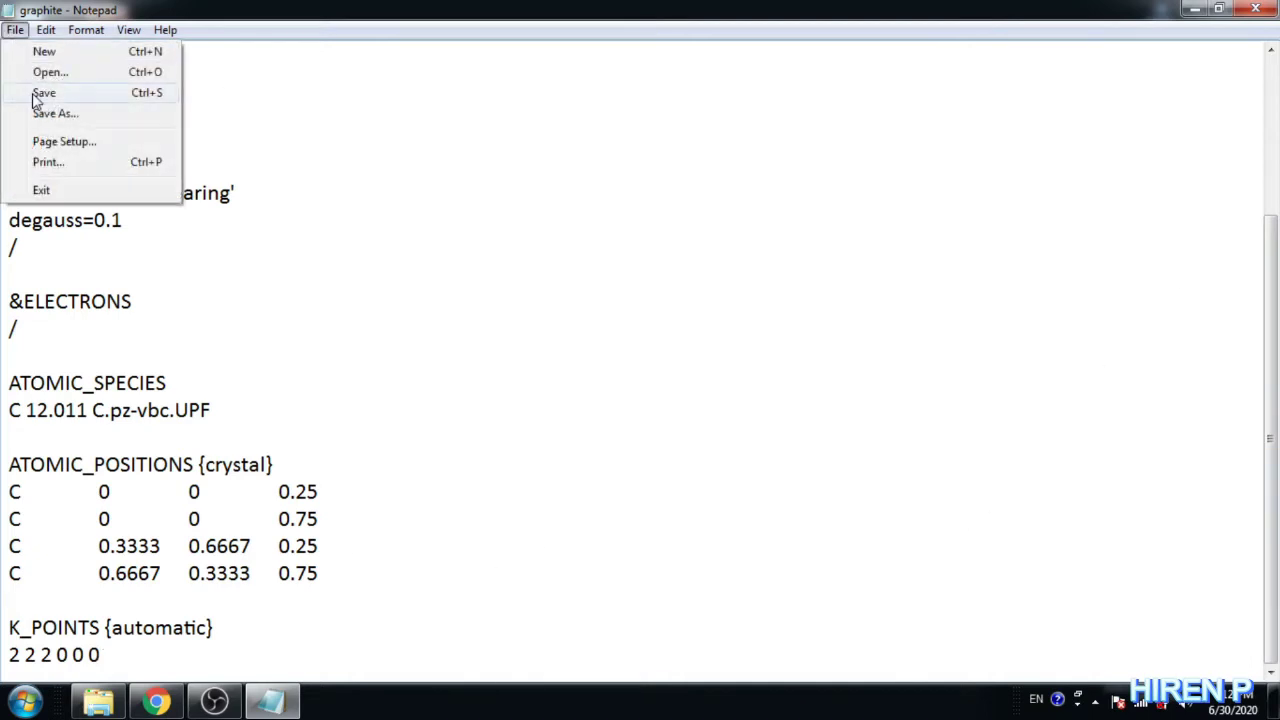
pyautogui.click(40, 114)
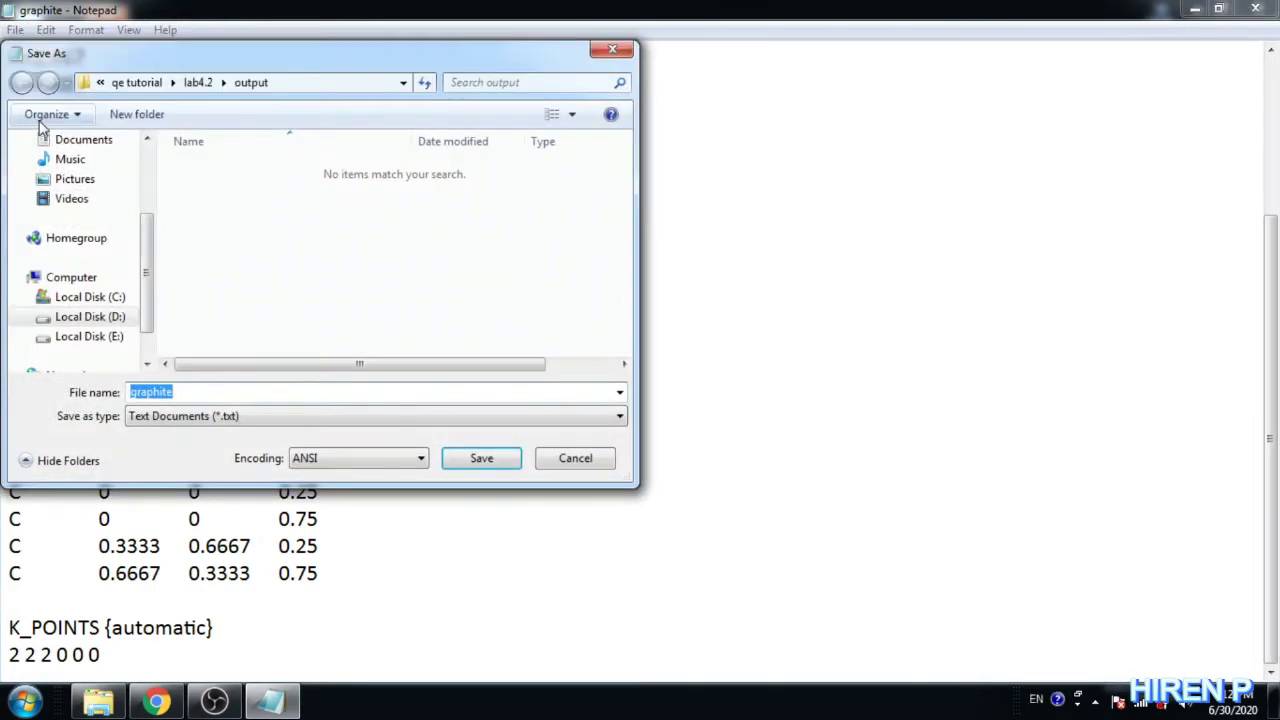
pyautogui.press('BackSpace')
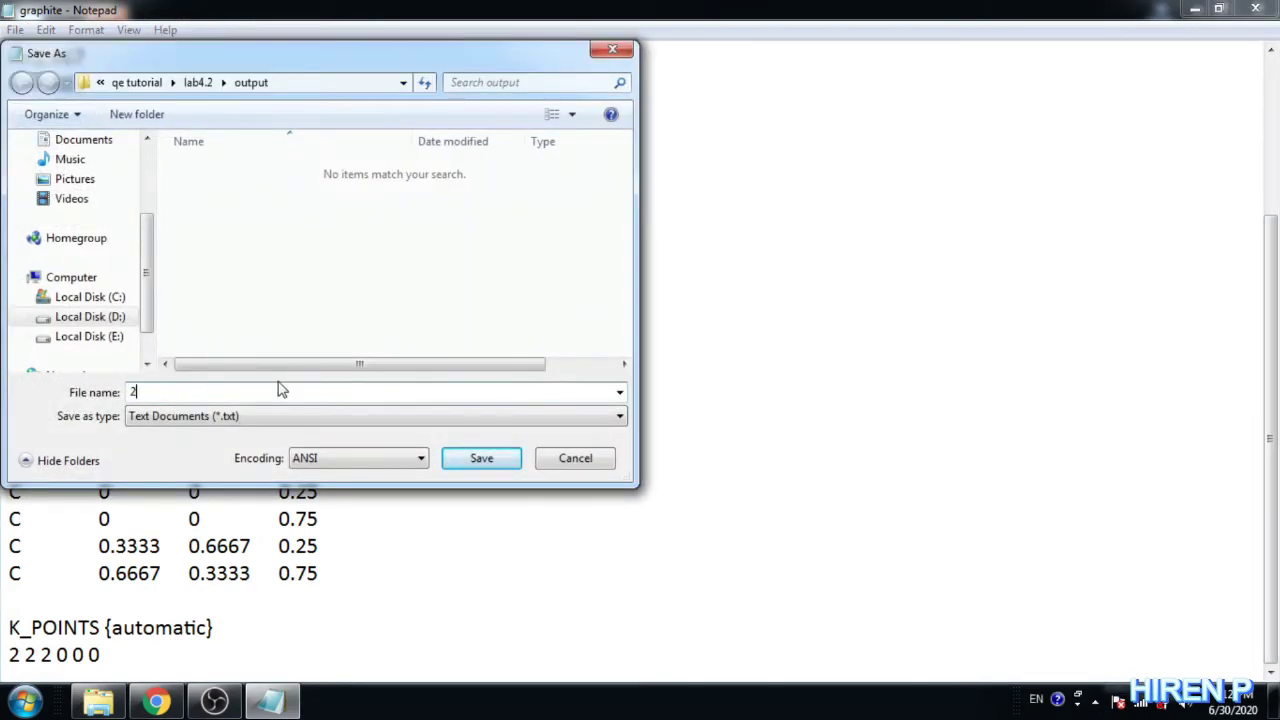
pyautogui.write('2.in')
pyautogui.click(179, 420)
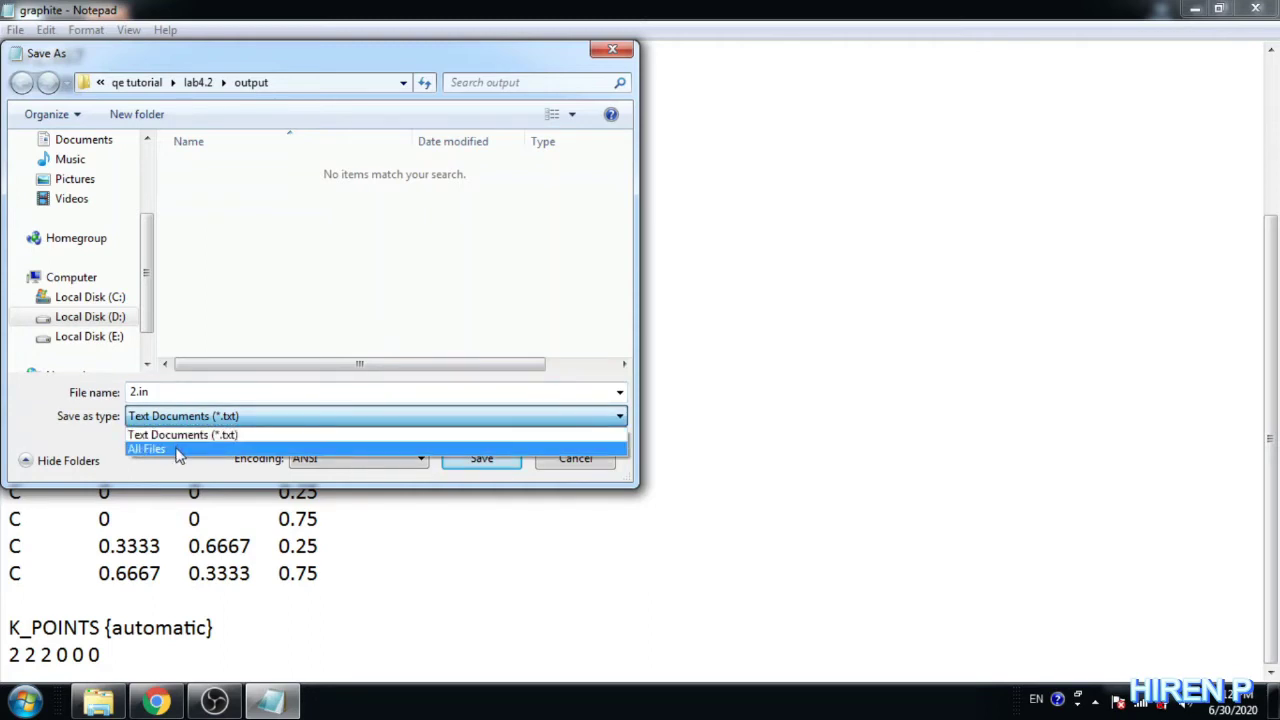
pyautogui.click(179, 450)
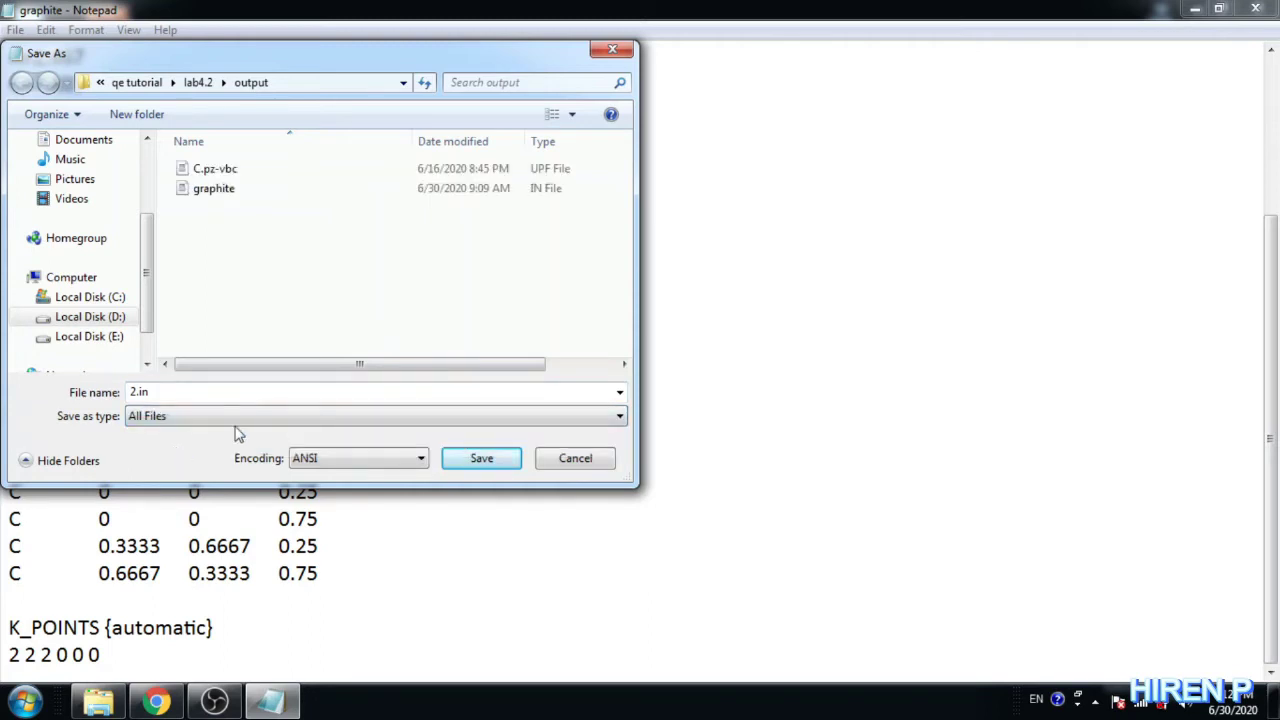
pyautogui.click(480, 460)
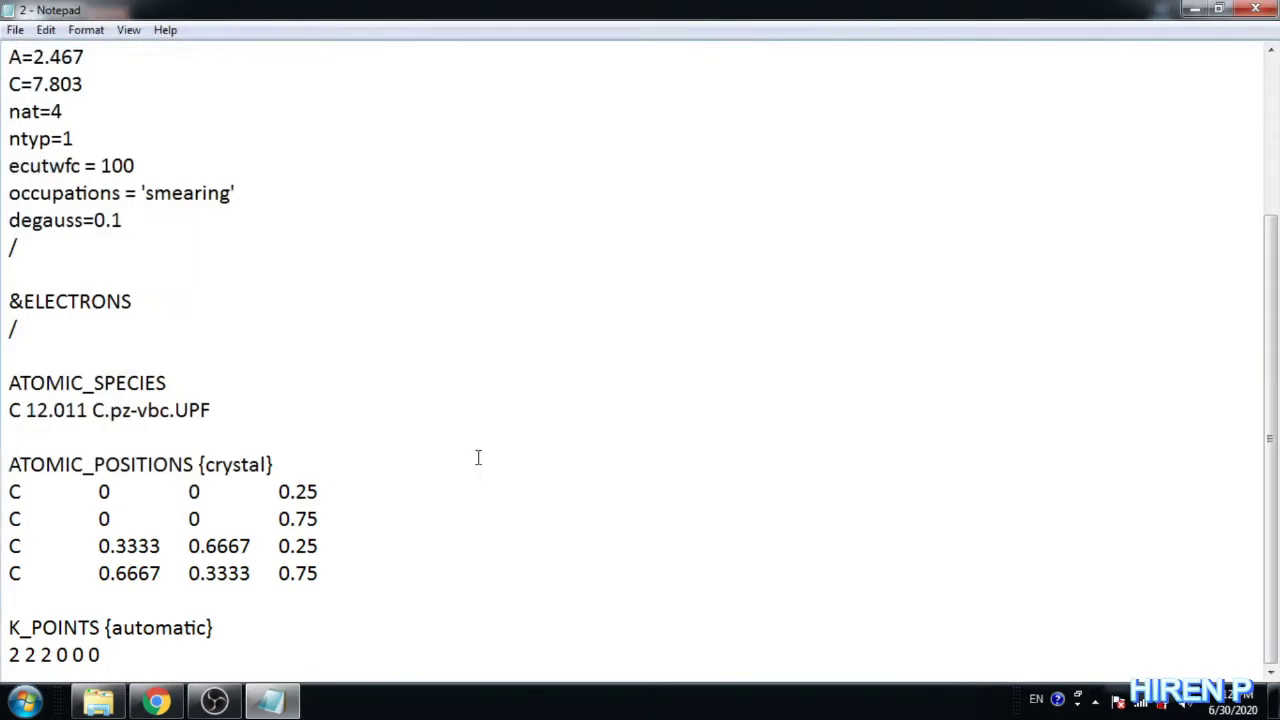
# Change the K_POINTS grid values from 2 2 2 to 4 4 4.
pyautogui.click(52, 655)
pyautogui.press('BackSpace')
pyautogui.press('BackSpace')
pyautogui.press('BackSpace')
pyautogui.press('BackSpace')
pyautogui.press('BackSpace')
pyautogui.write('4 4 4')
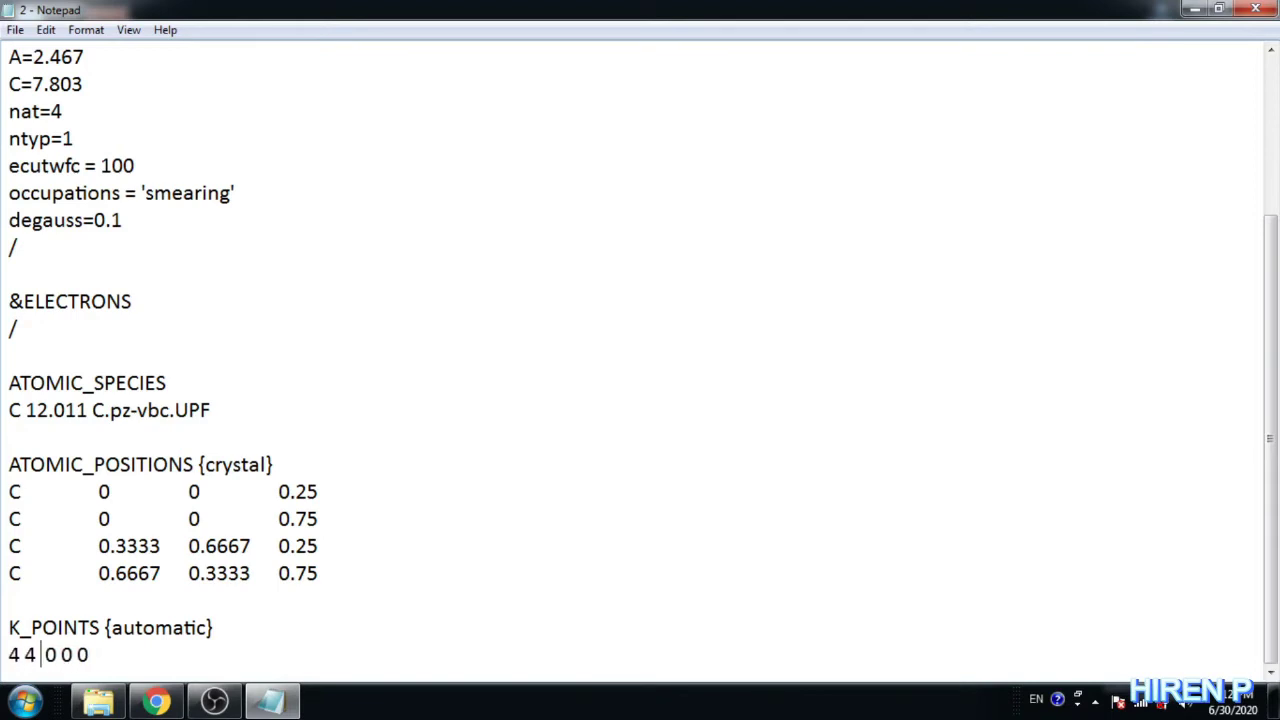
# Save the 4 4 4 version as 4.in with the file type set to All Files.
pyautogui.click(15, 30)
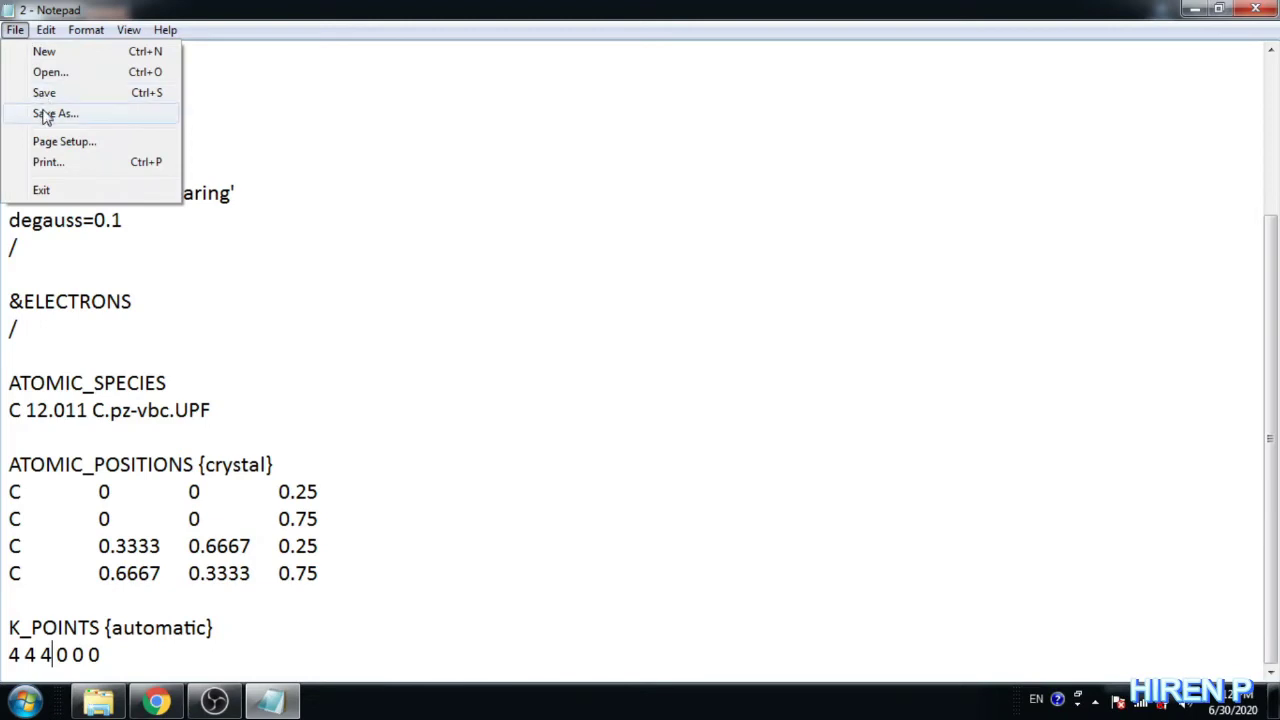
pyautogui.click(50, 114)
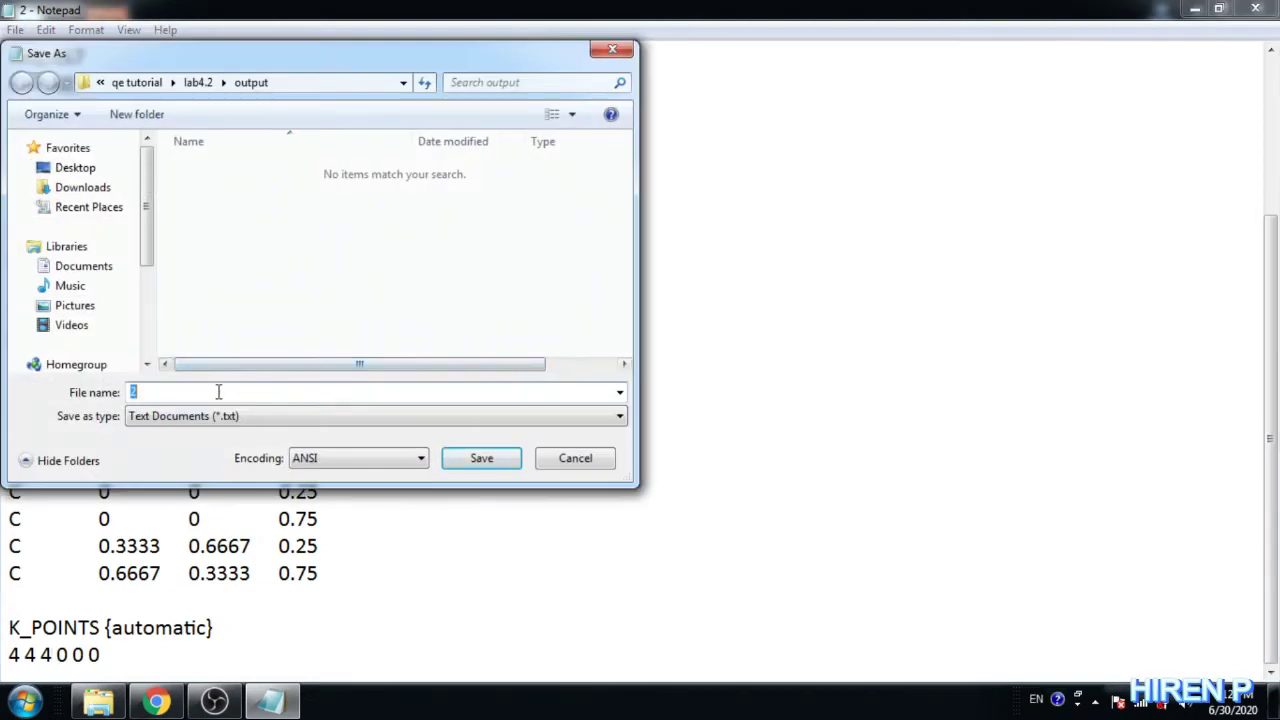
pyautogui.write('4.in')
pyautogui.click(158, 417)
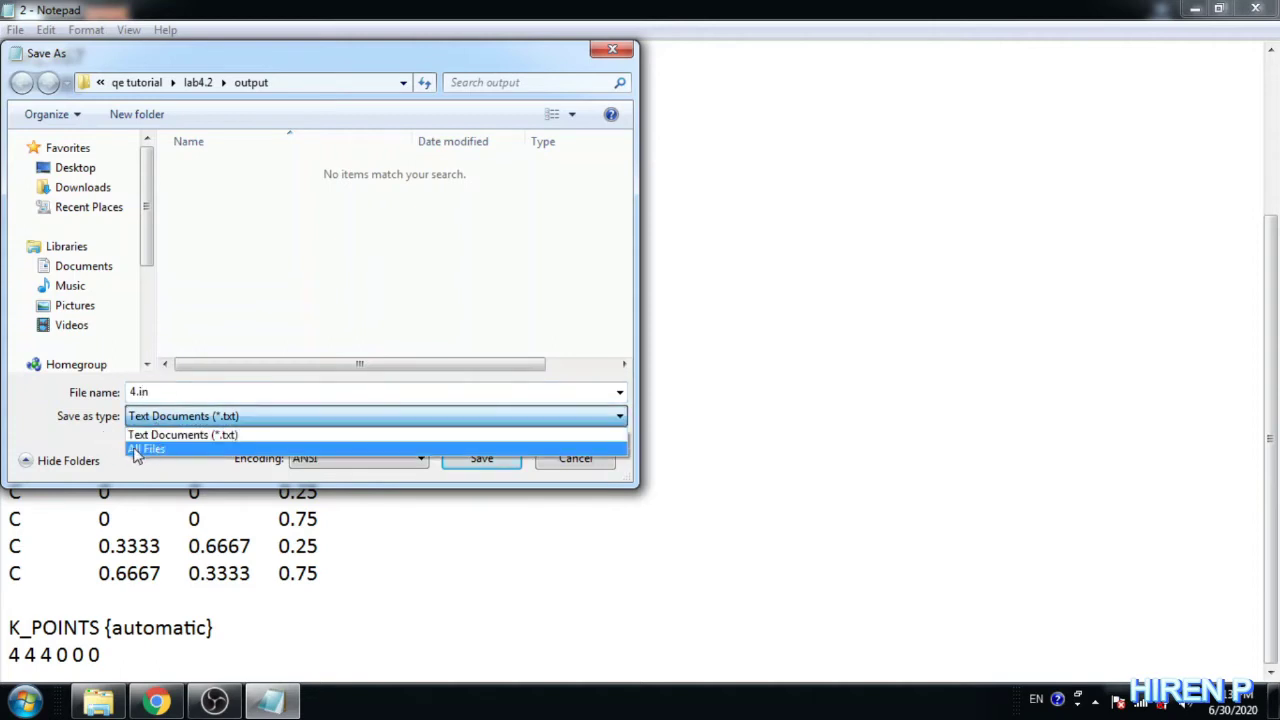
pyautogui.click(155, 450)
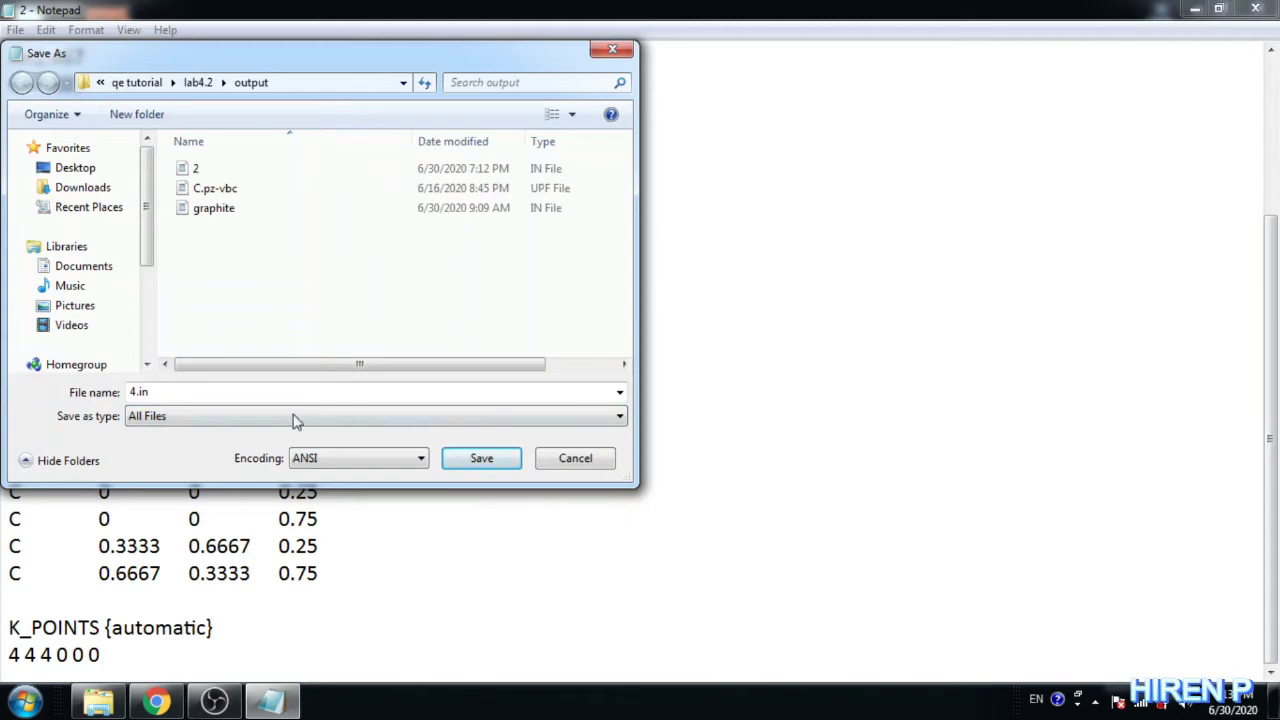
pyautogui.click(493, 462)
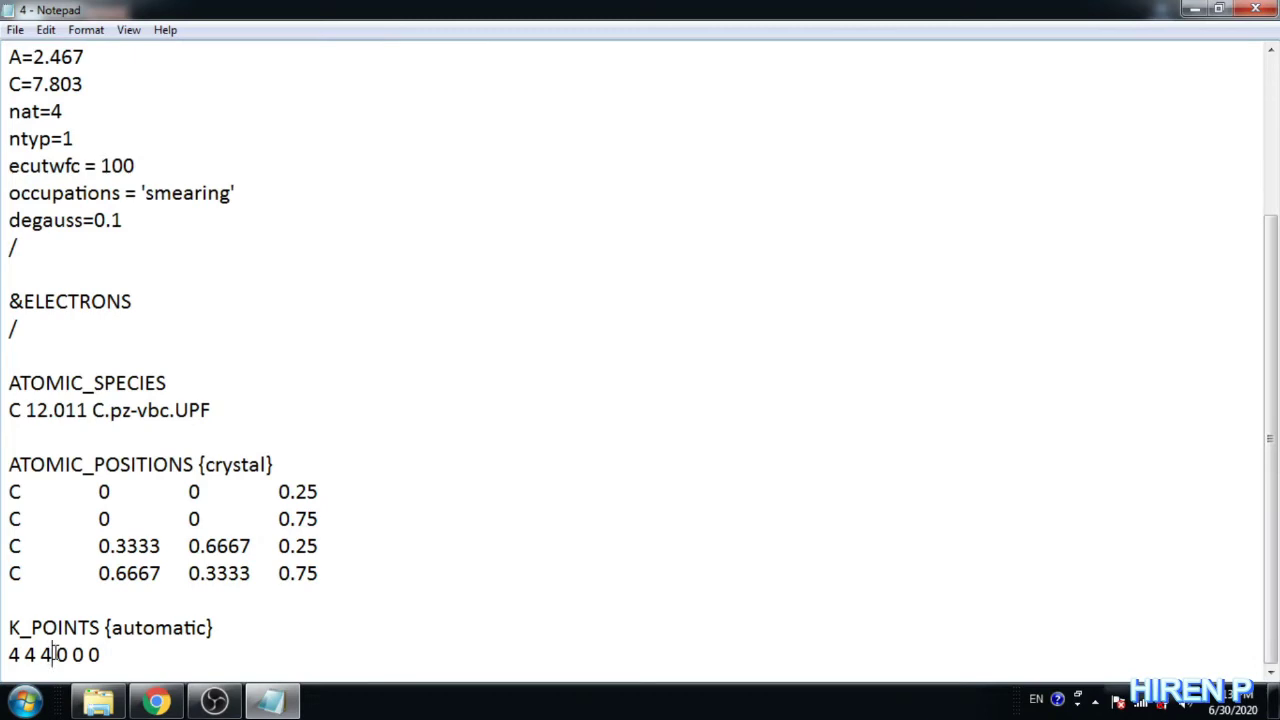
# Replace the 4s on the K_POINTS line with 20.
pyautogui.click(55, 654)
pyautogui.press('BackSpace')
pyautogui.press('BackSpace')
pyautogui.press('BackSpace')
pyautogui.press('BackSpace')
pyautogui.press('BackSpace')
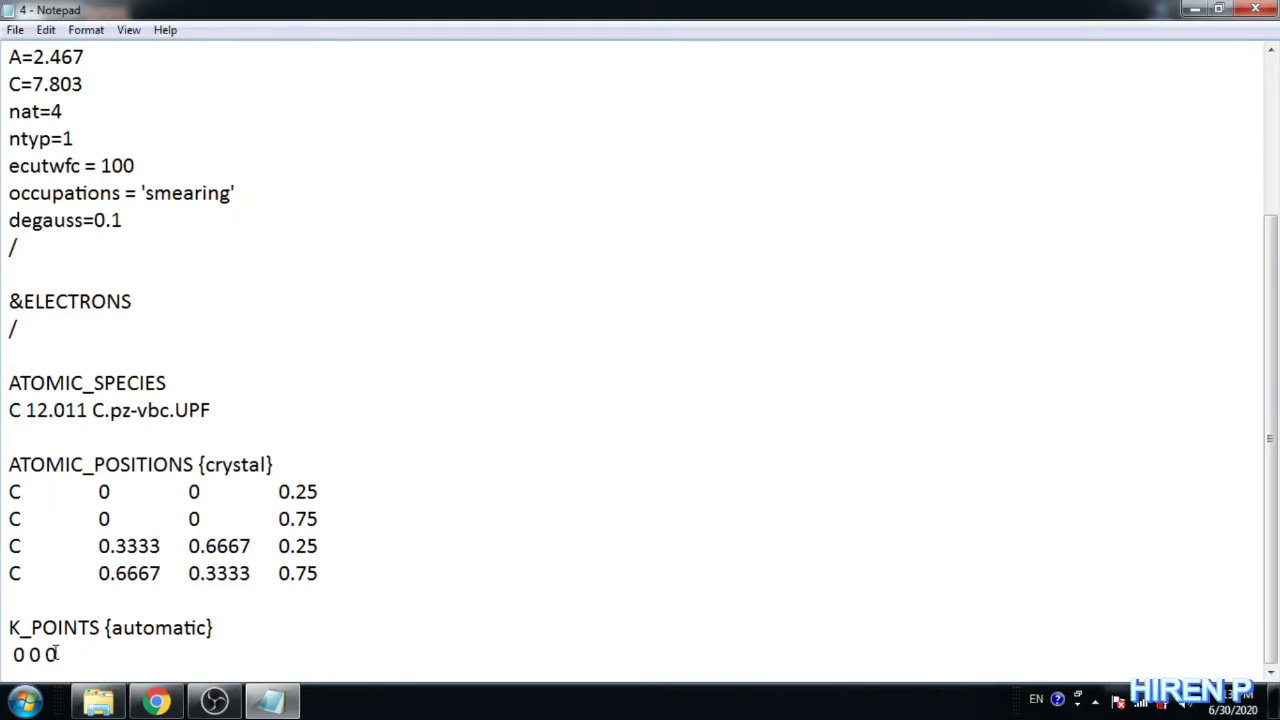
pyautogui.write('20')
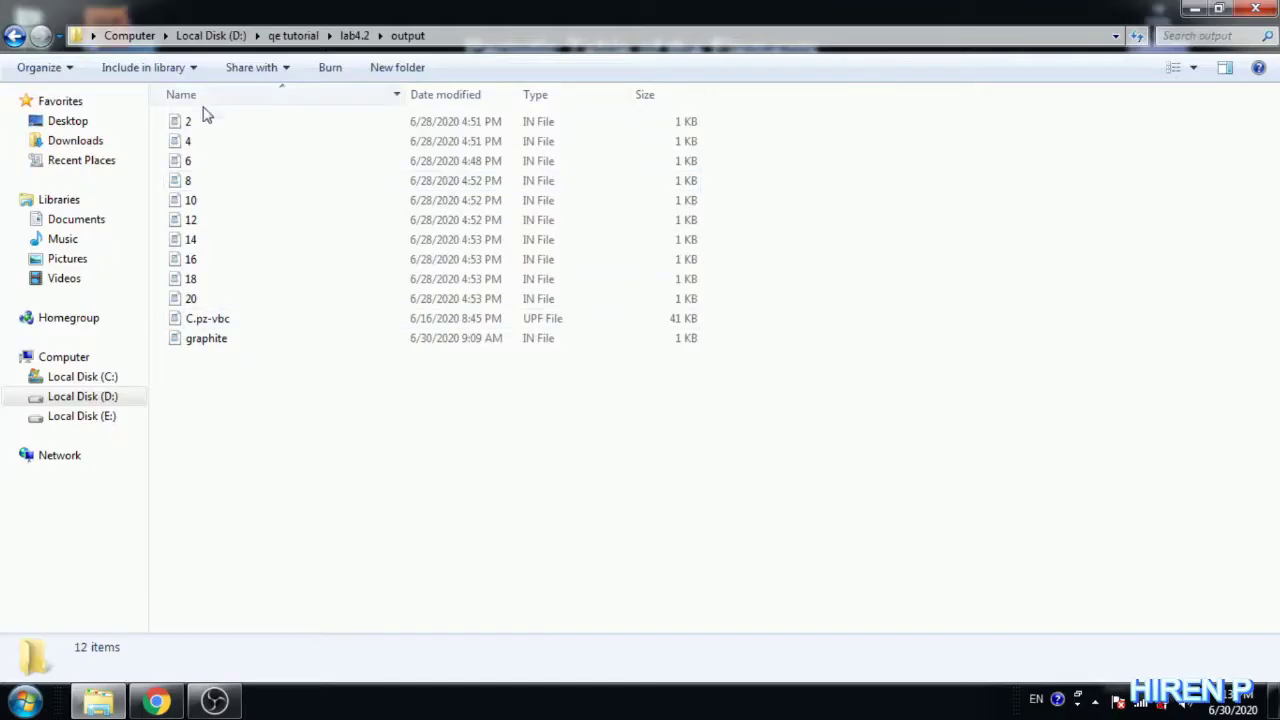
pyautogui.doubleClick(209, 298)
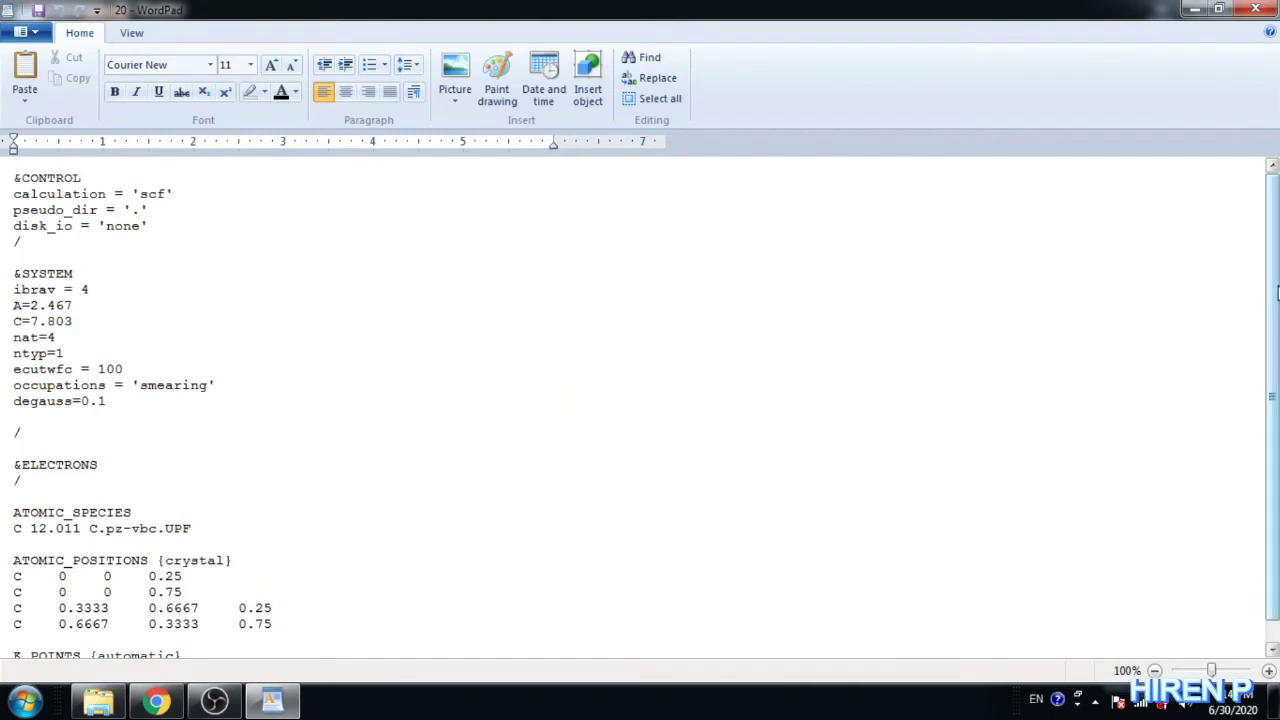
pyautogui.moveTo(1277, 290); pyautogui.dragTo(1277, 318)
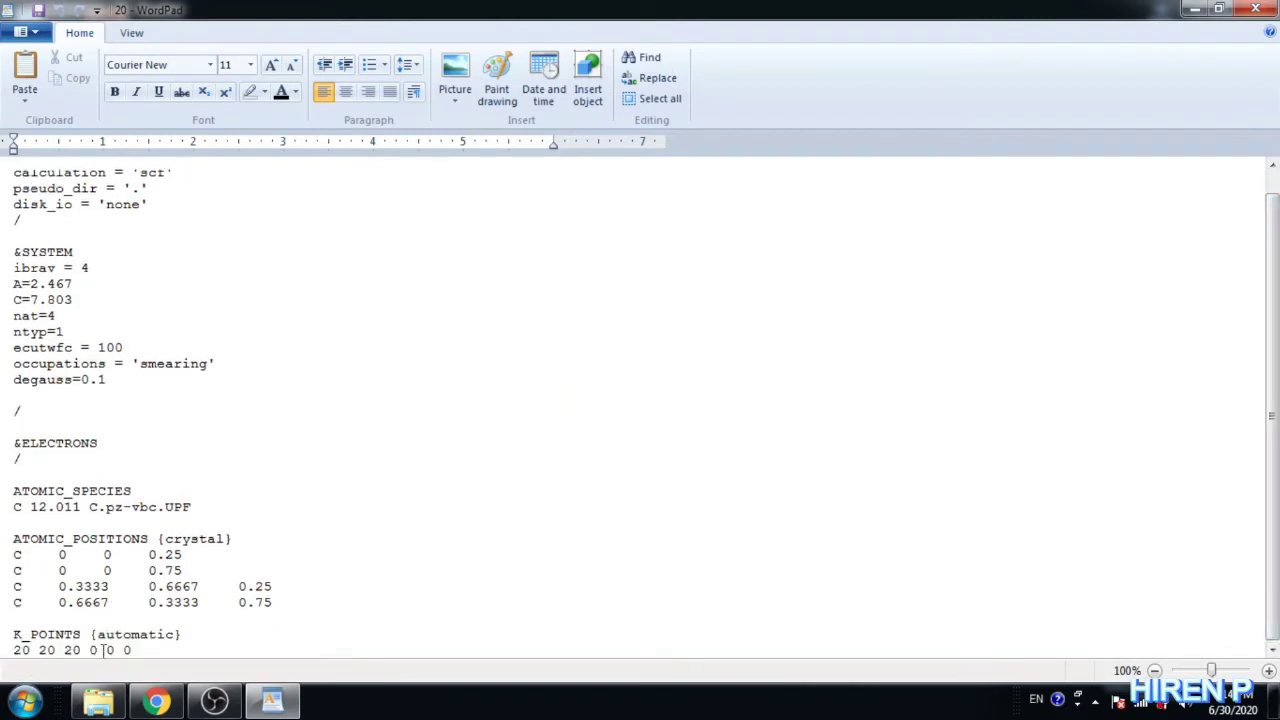
pyautogui.click(1255, 9)
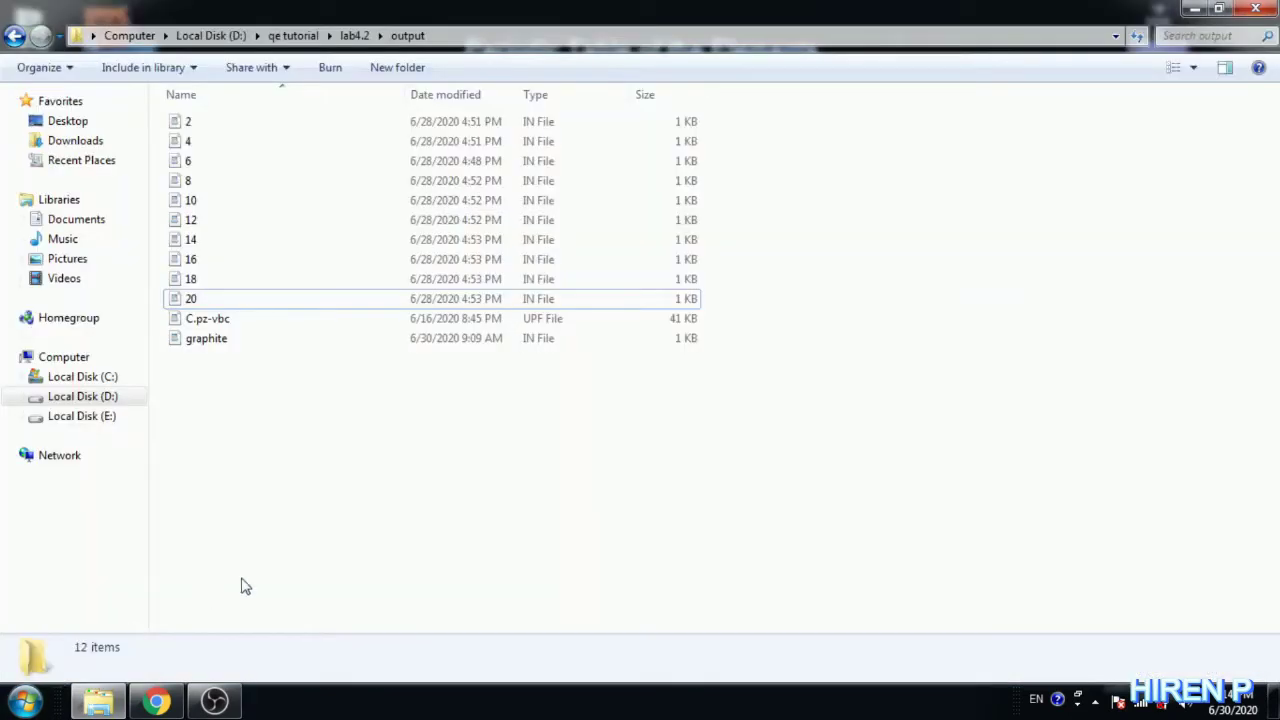
# In a new Notepad document, type the lines 'pw < 2.in > 2.out' and 'pw < 4.in > 4.out'.
pyautogui.click(28, 698)
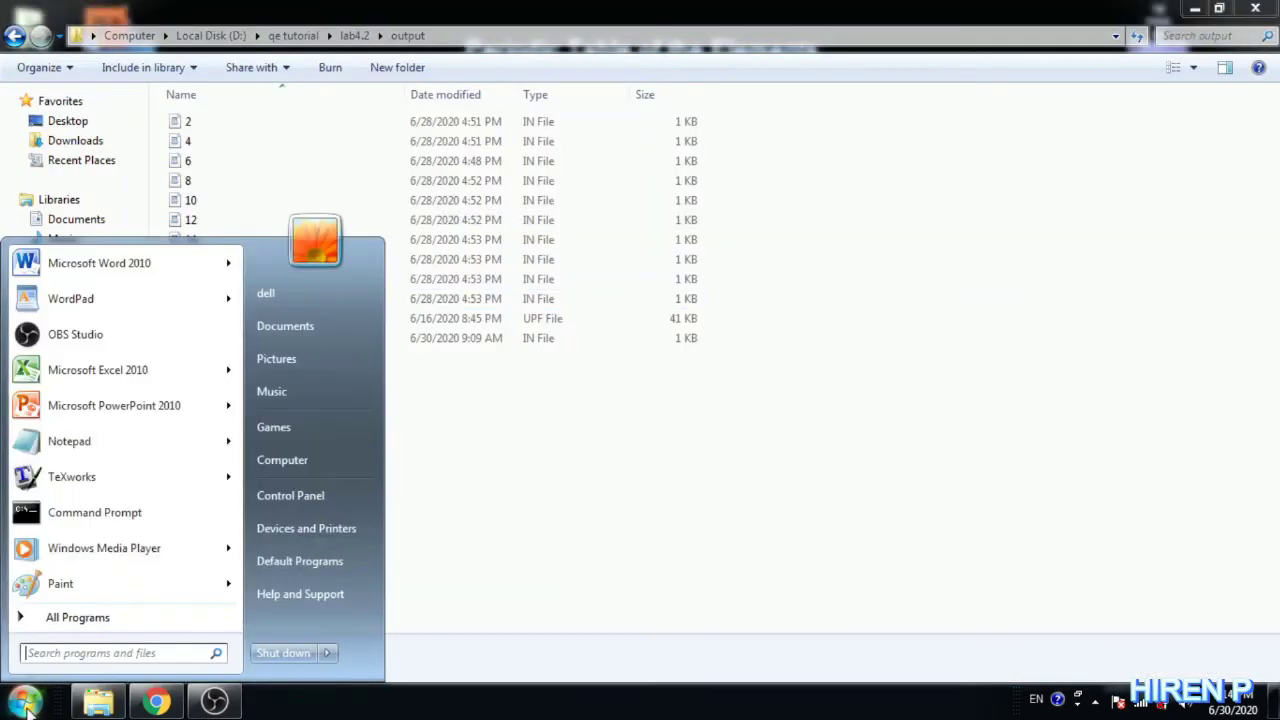
pyautogui.click(113, 455)
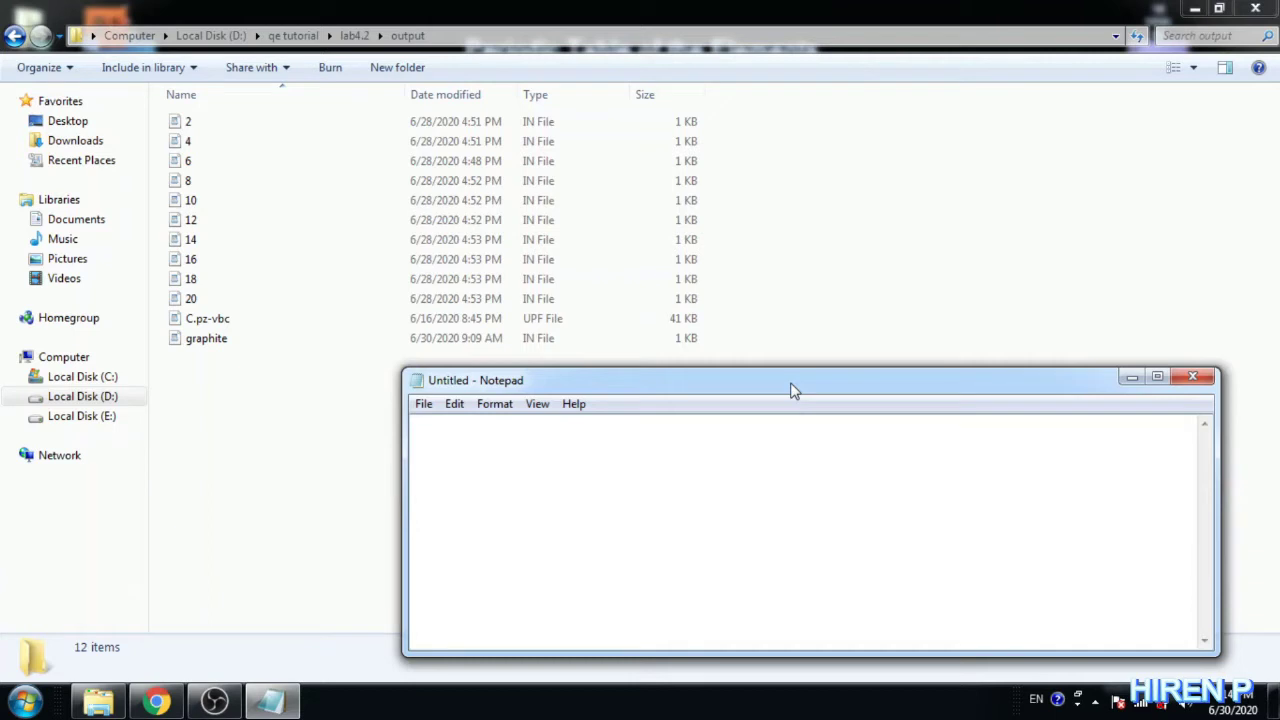
pyautogui.write('pw < 2.in >2')
pyautogui.press('BackSpace')
pyautogui.write('2.out')
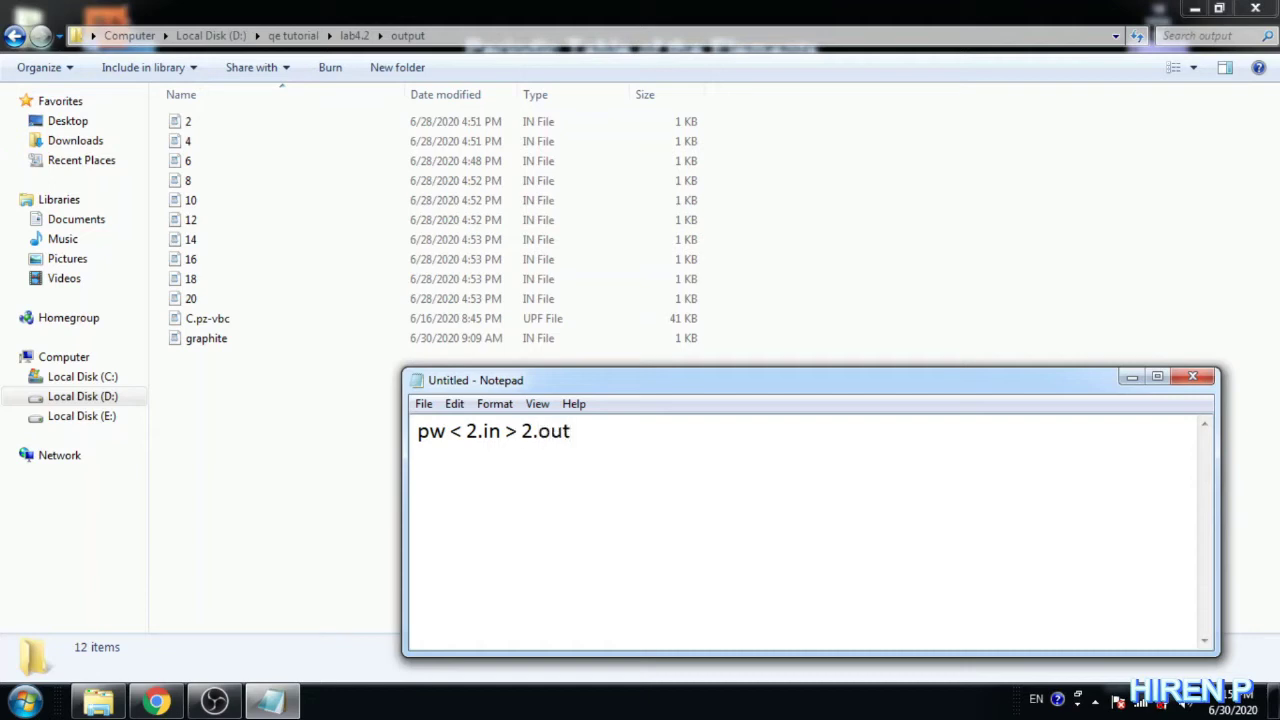
pyautogui.press('Return')
pyautogui.write('pw <4.in > 4.')
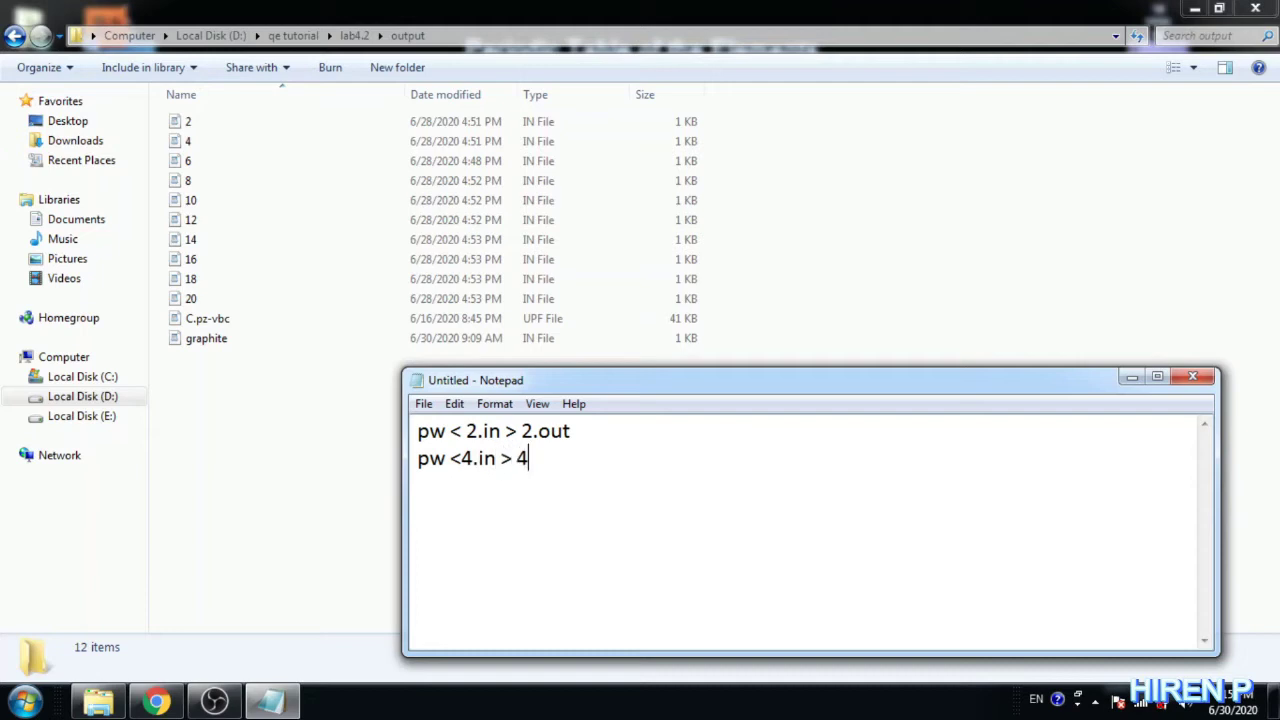
pyautogui.write('out')
pyautogui.press('Return')
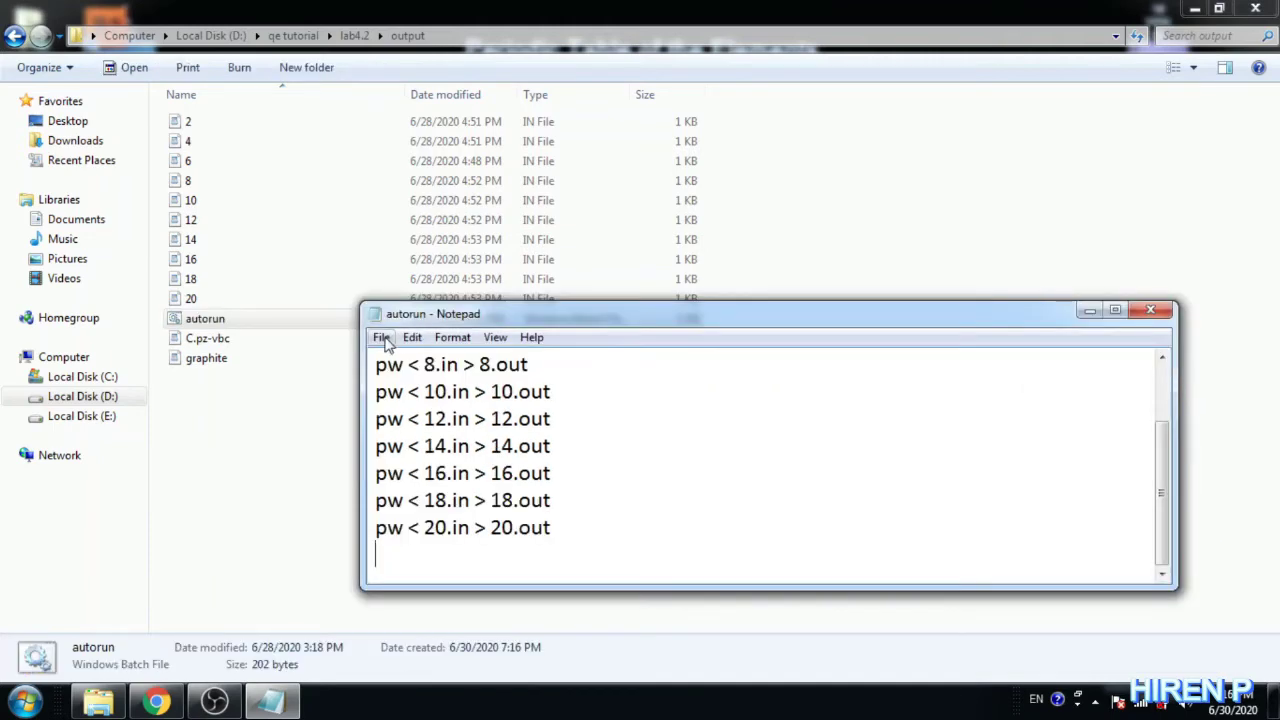
# Save the command list as autorun.bat with file type All Files, then deselect in Explorer.
pyautogui.click(381, 338)
pyautogui.click(402, 421)
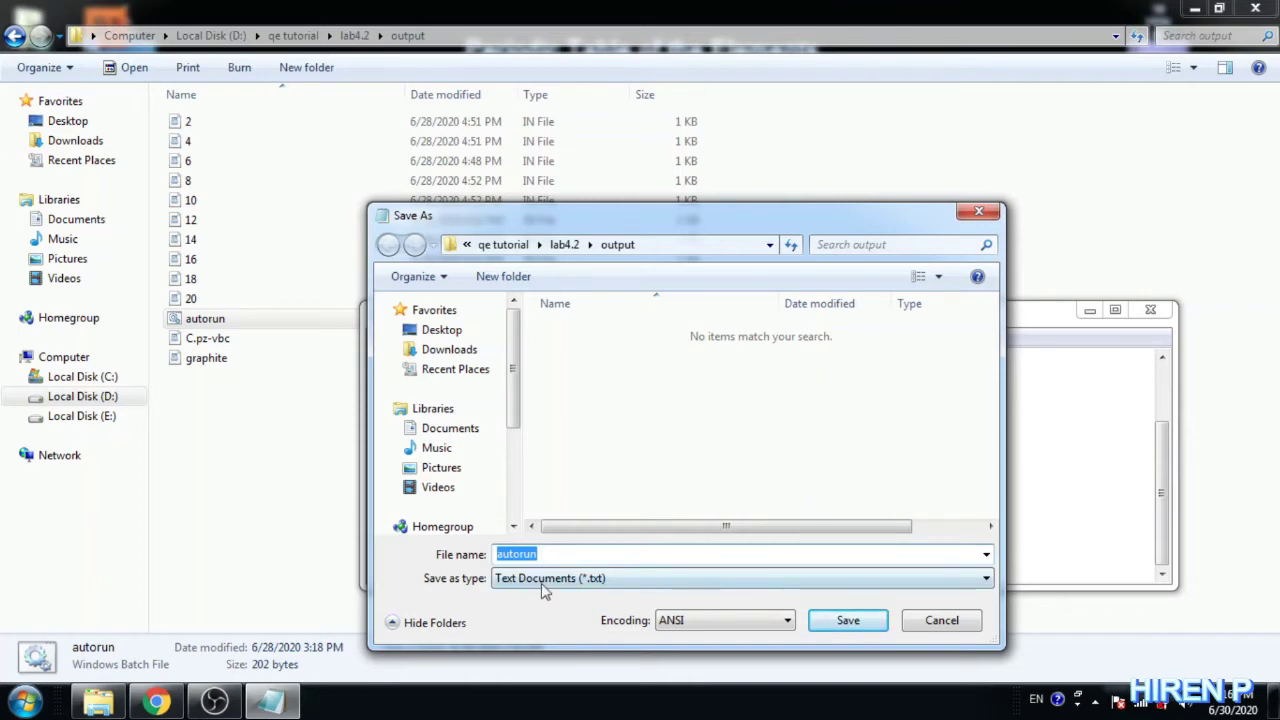
pyautogui.click(561, 555)
pyautogui.write('.')
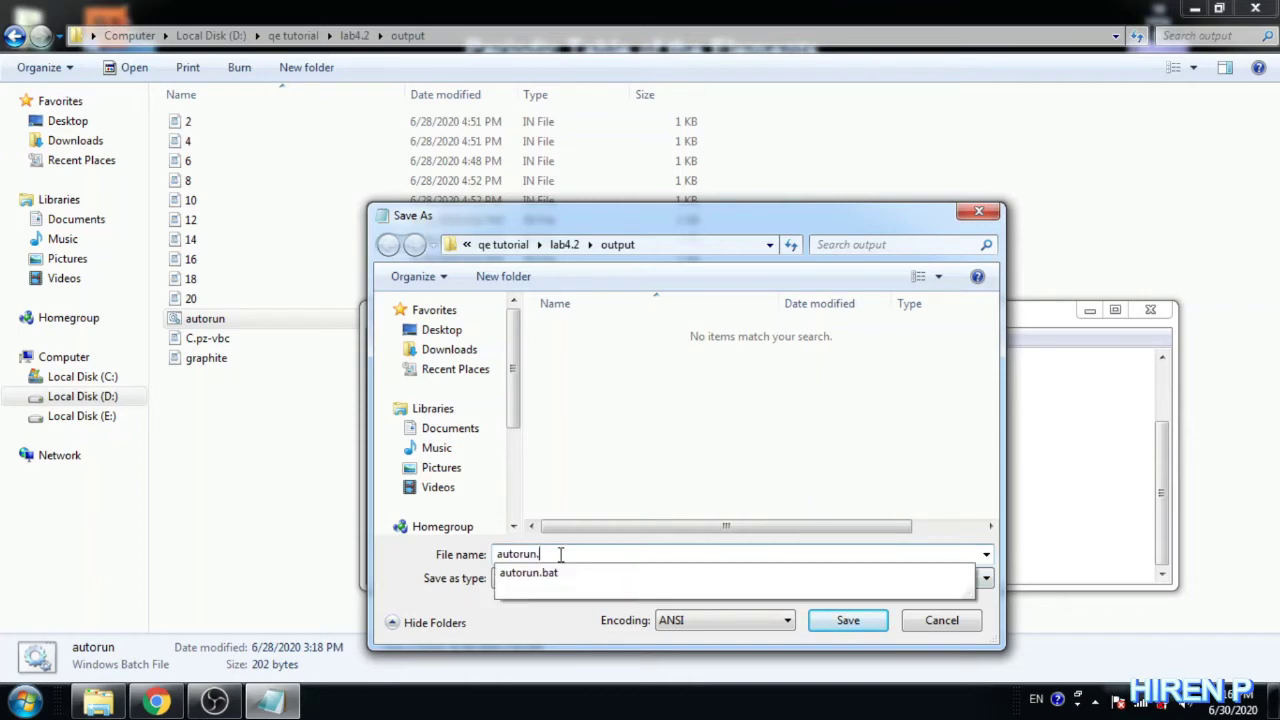
pyautogui.write('bat')
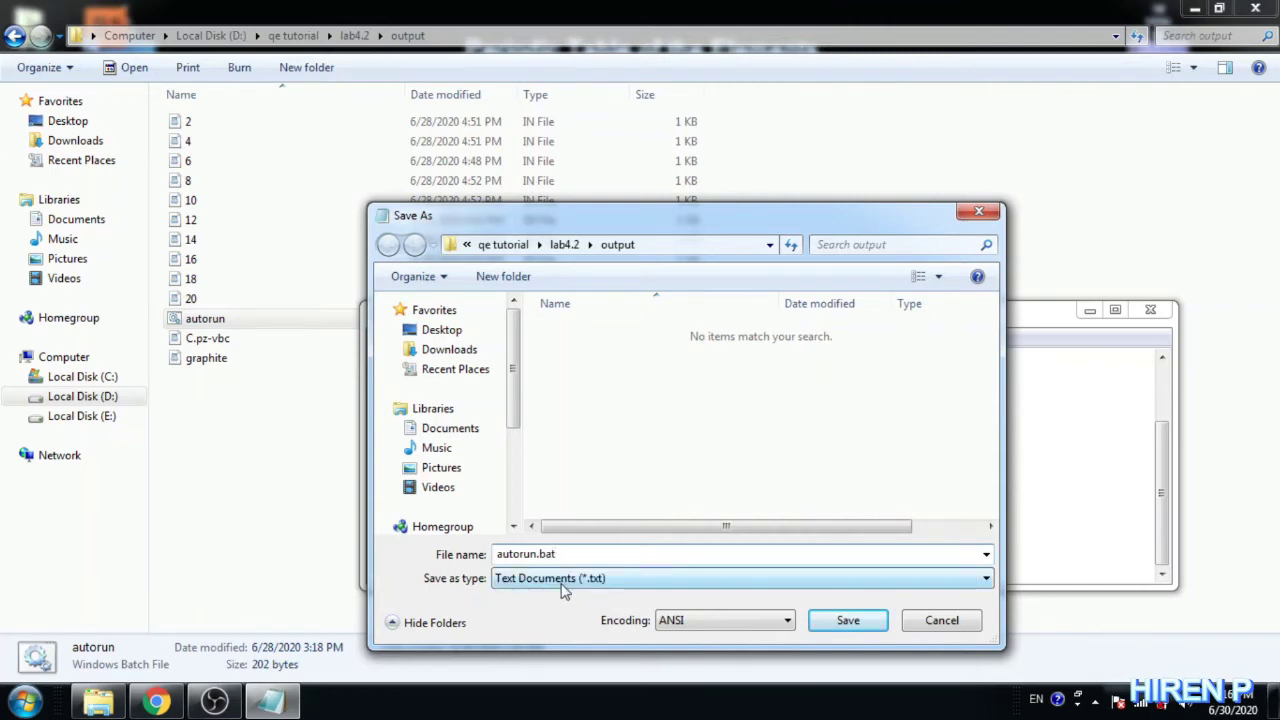
pyautogui.click(570, 582)
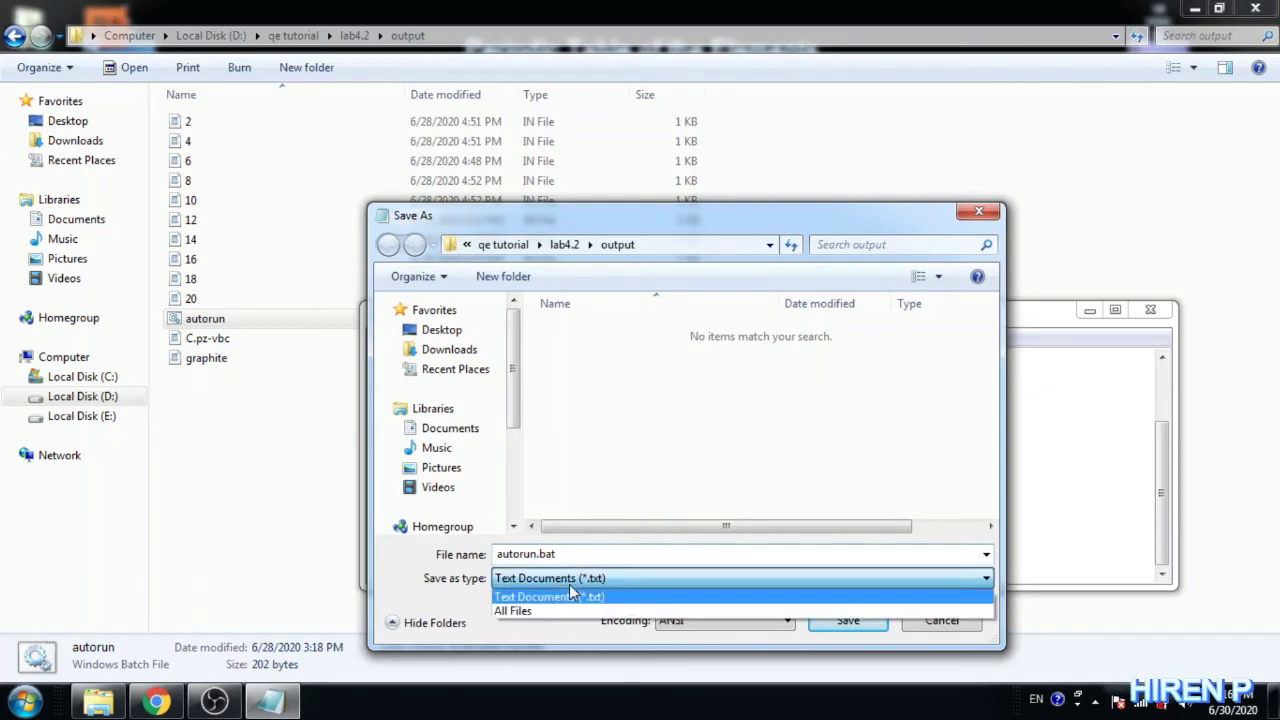
pyautogui.click(561, 612)
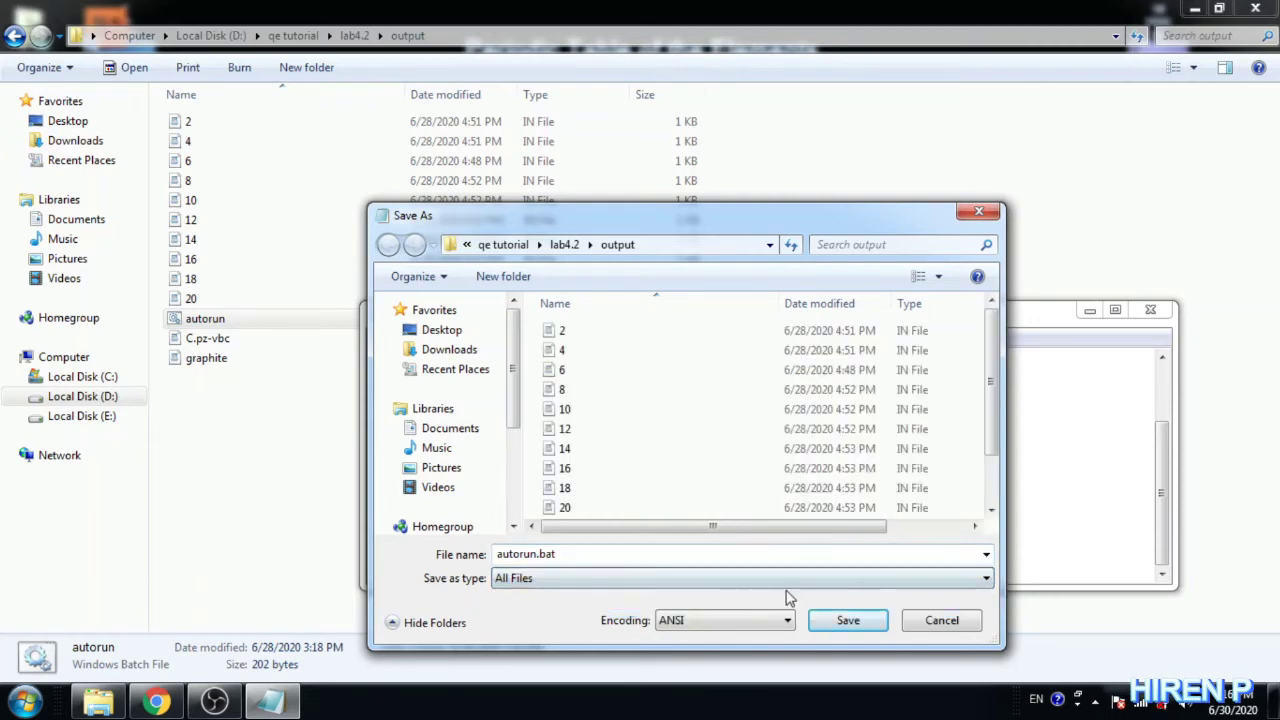
pyautogui.click(848, 620)
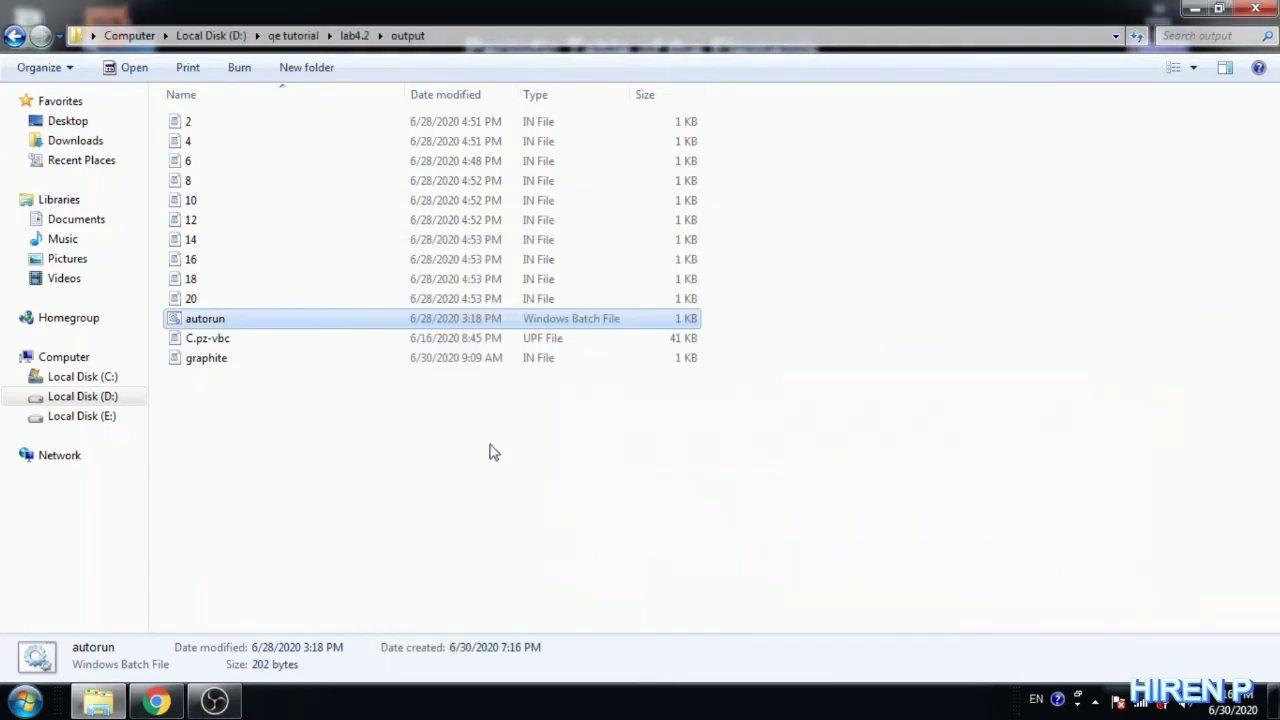
pyautogui.click(400, 455)
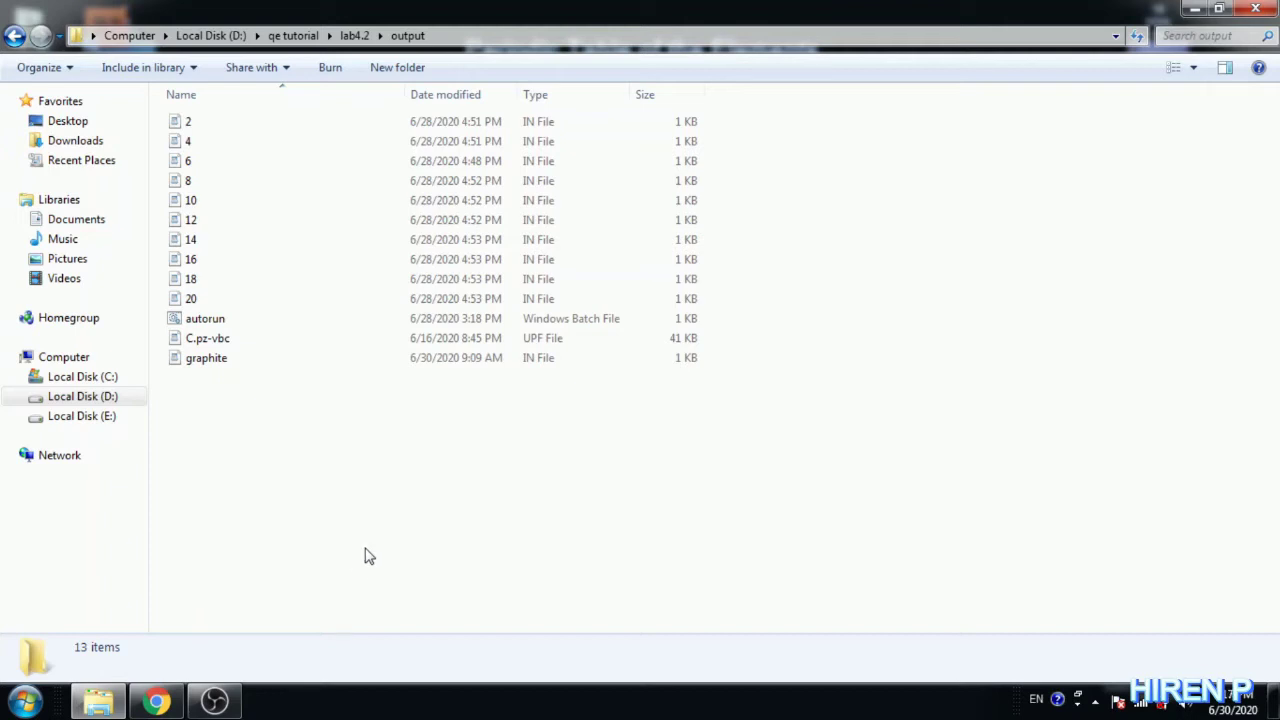
# Open a command window in the output folder and run autorun.bat.
pyautogui.rightClick(389, 519)
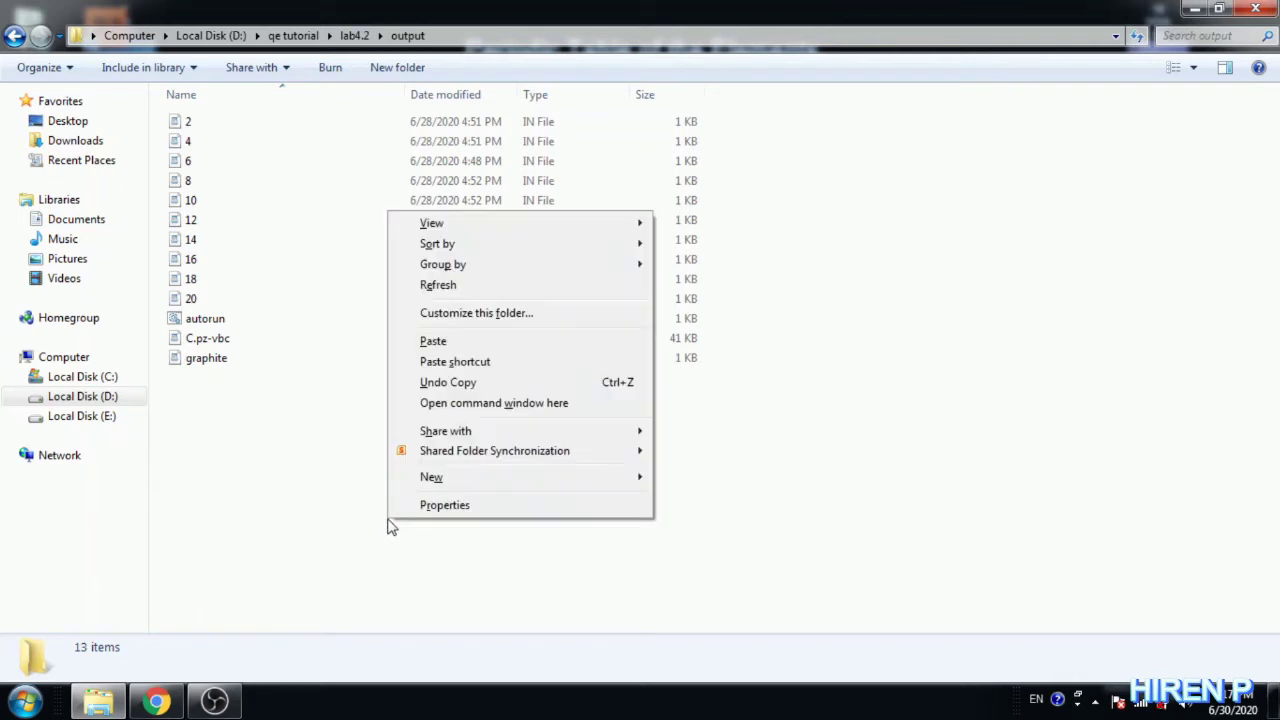
pyautogui.click(538, 404)
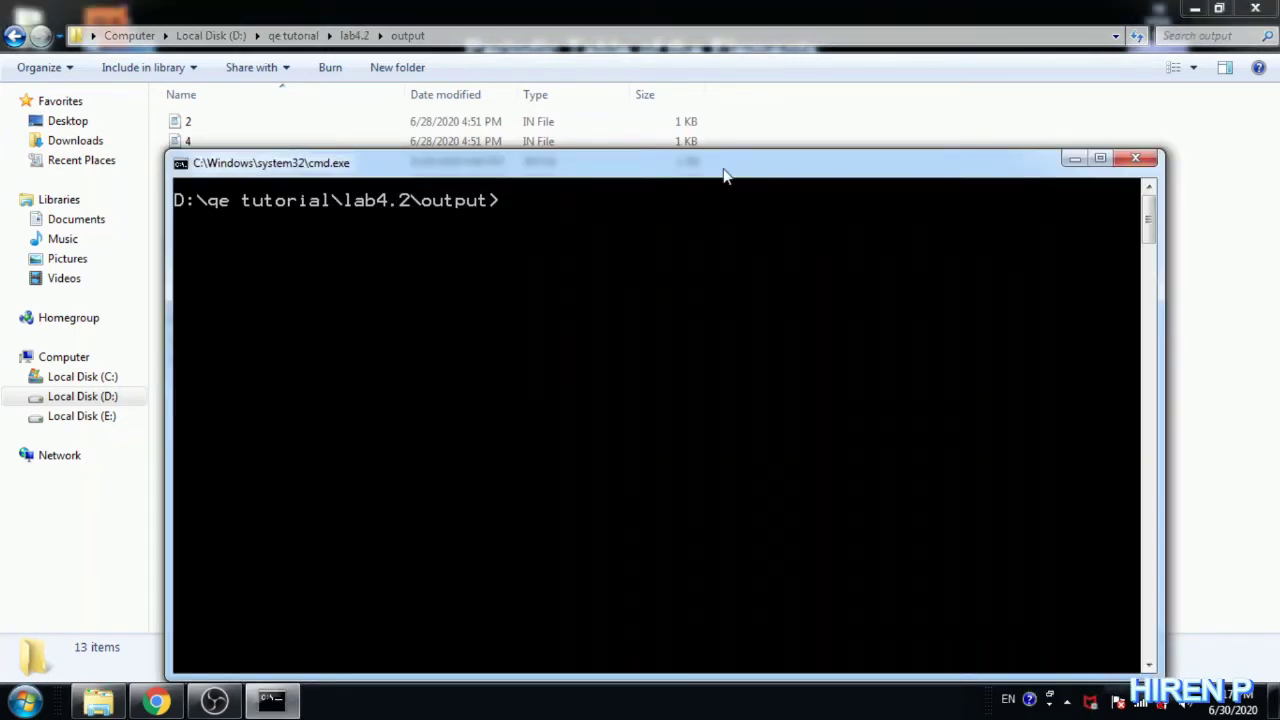
pyautogui.write('autorun.bat')
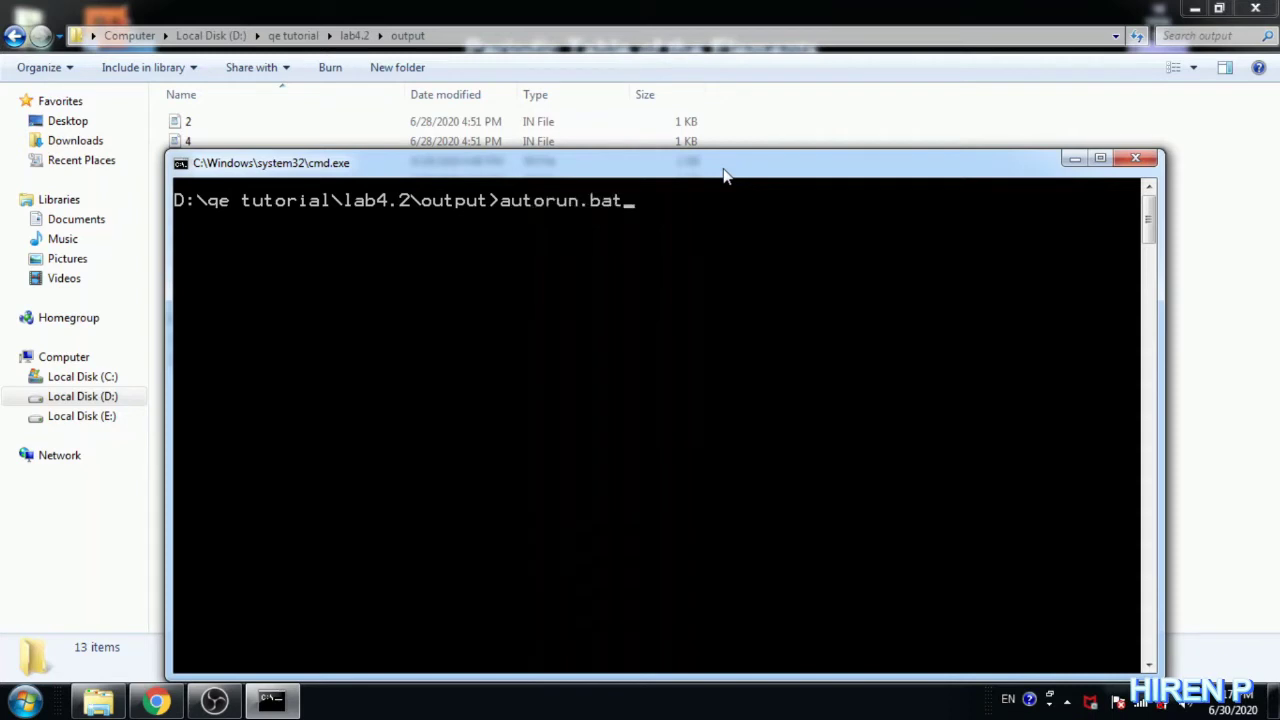
pyautogui.press('Return')
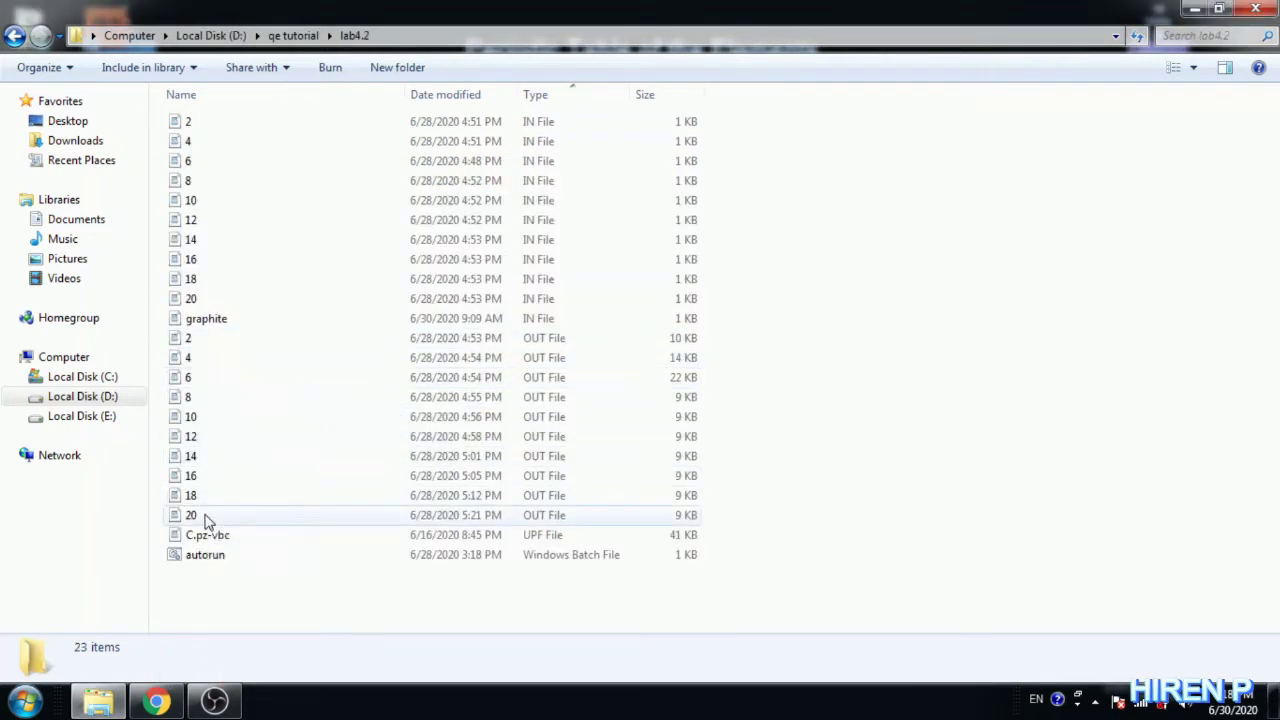
# Read the -45.28881740 Ry total energy in 2.out using WordPad, then close it.
pyautogui.doubleClick(195, 341)
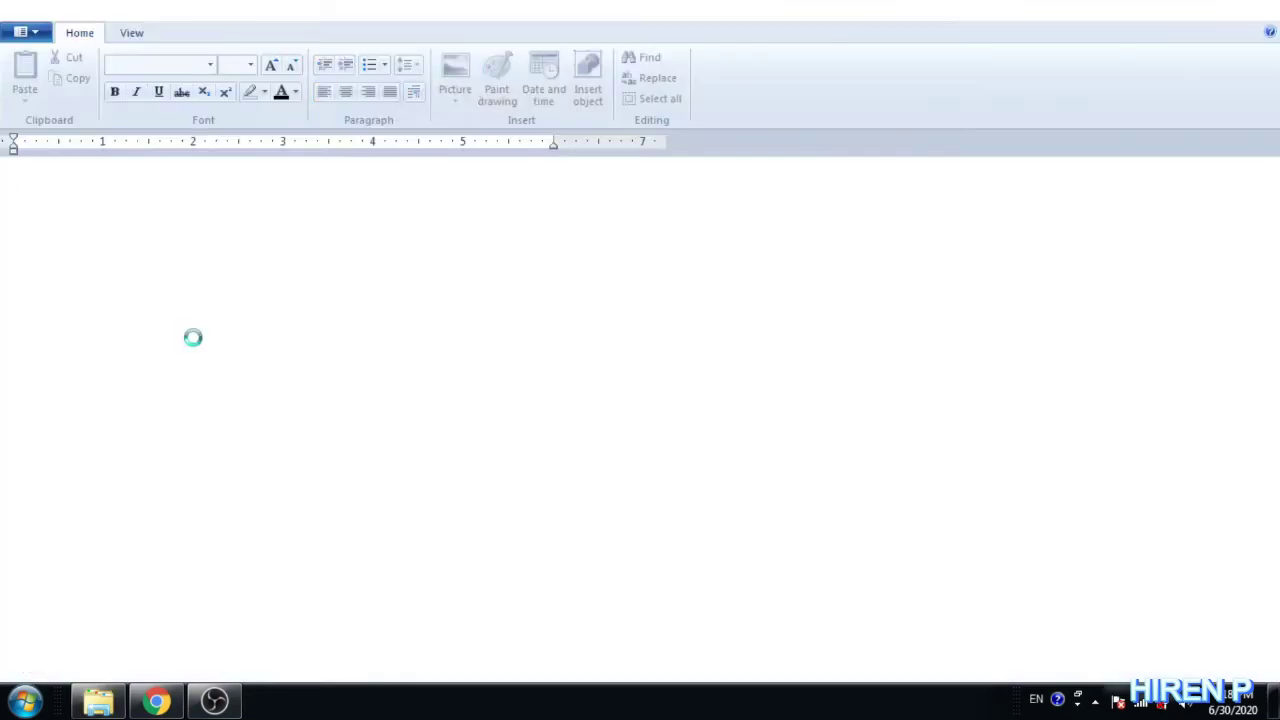
pyautogui.scroll(-20, 160, 465)
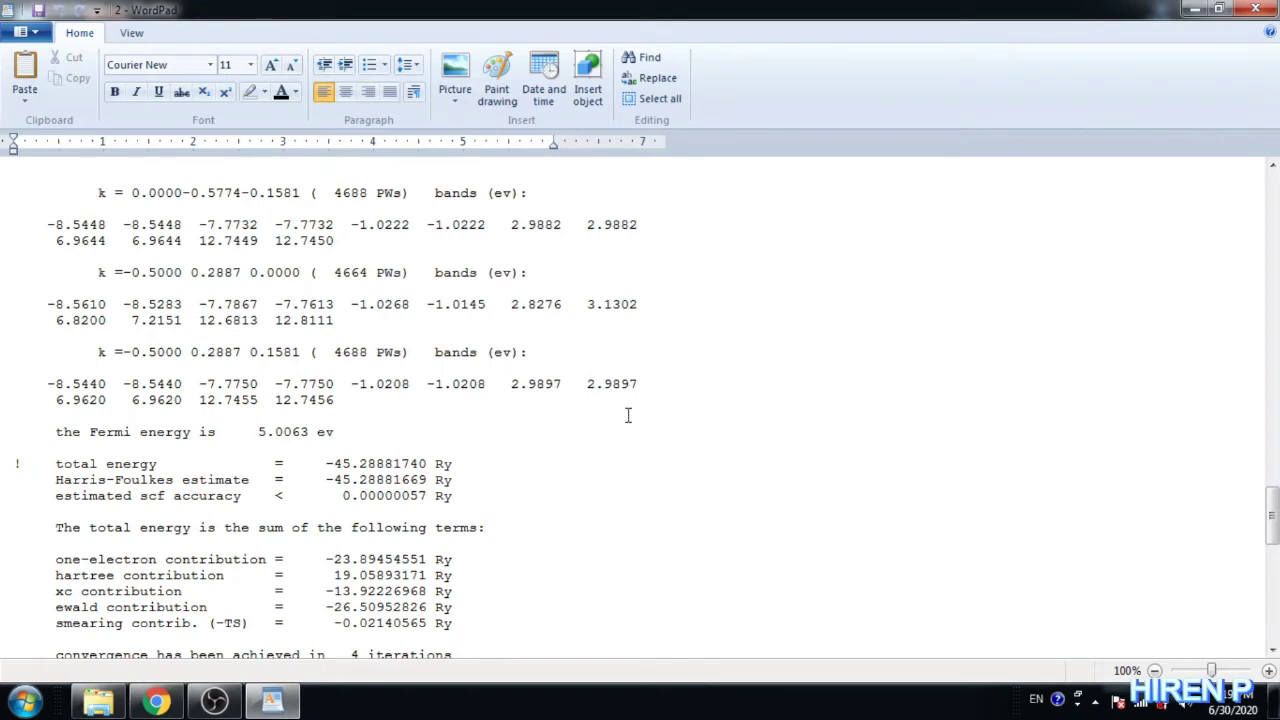
pyautogui.click(1256, 9)
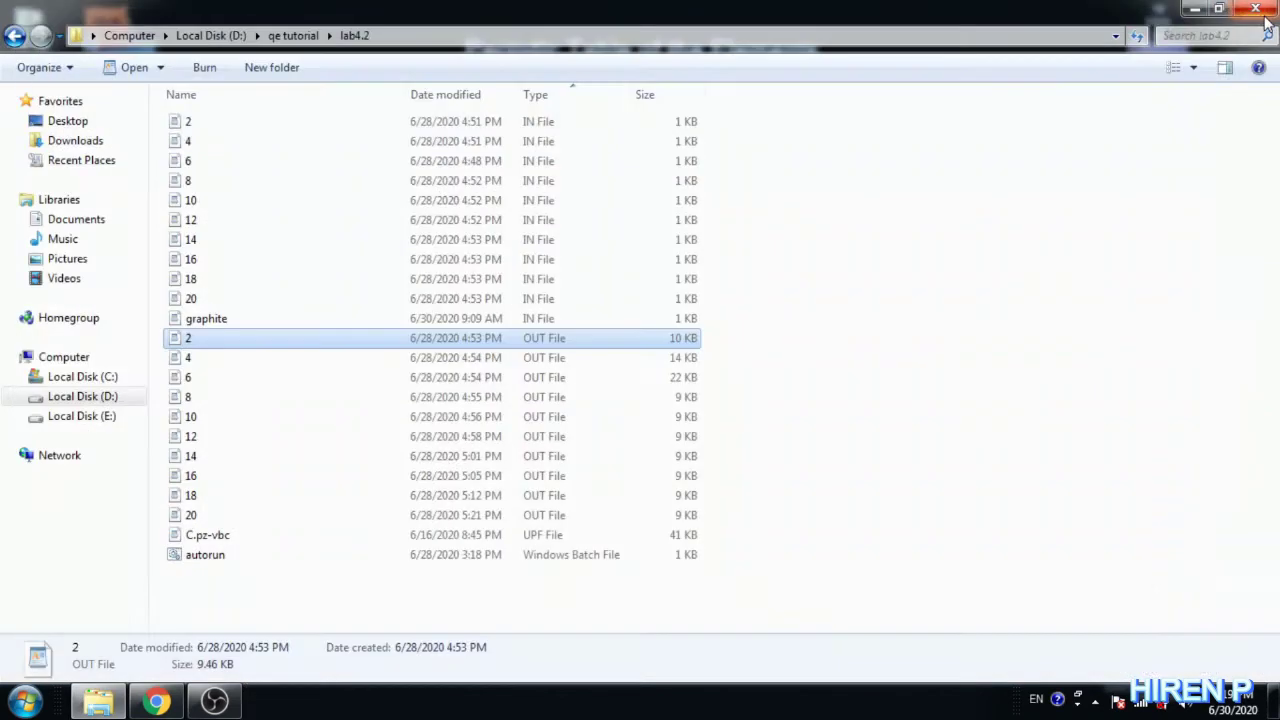
pyautogui.click(884, 432)
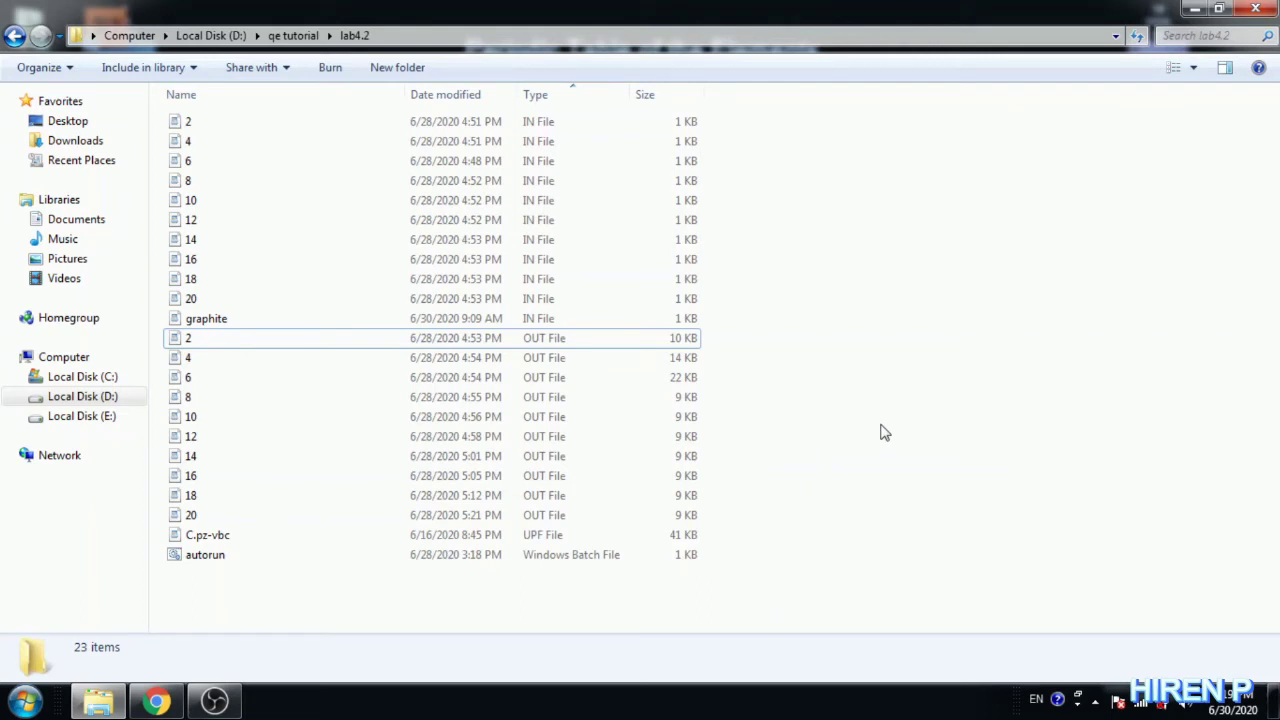
# Bring up the context menu on the lab4.2 folder background.
pyautogui.rightClick(884, 432)
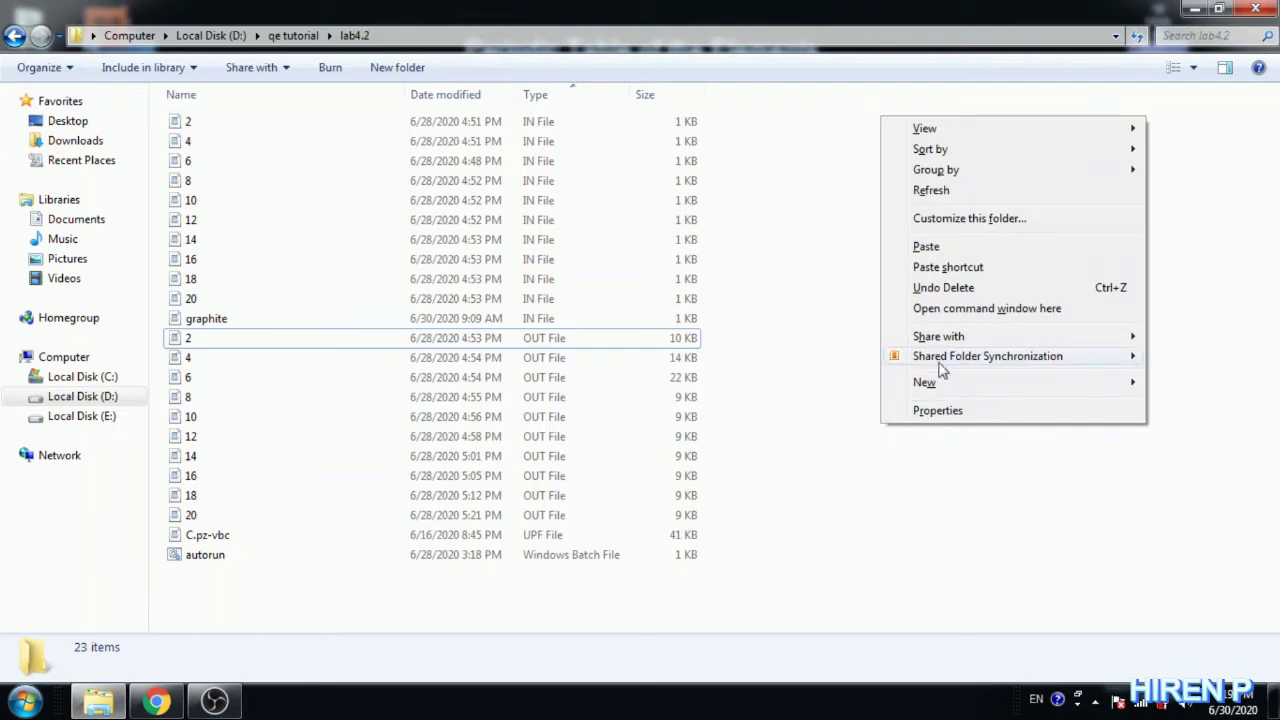
# Run find "!" *.out > output.txt in the lab4.2 folder to collect energies, then close Command Prompt.
pyautogui.click(978, 308)
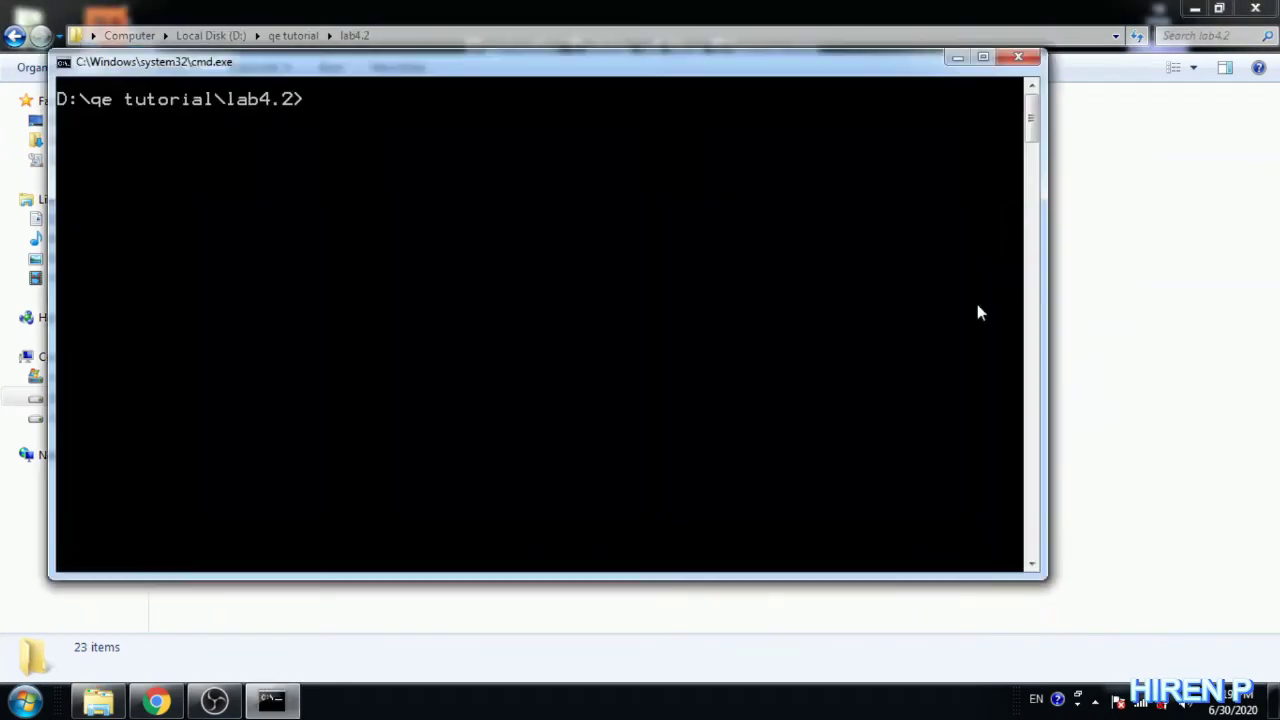
pyautogui.write('find')
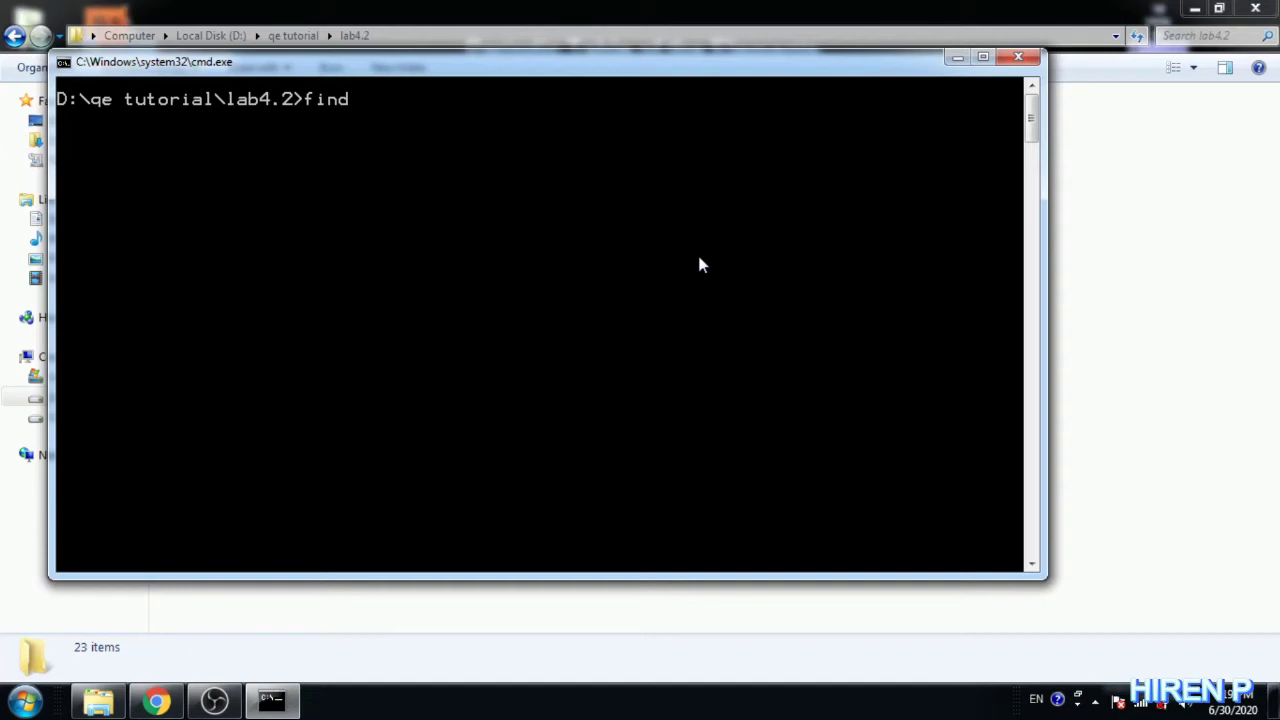
pyautogui.write('"!" *.out >')
pyautogui.write('output')
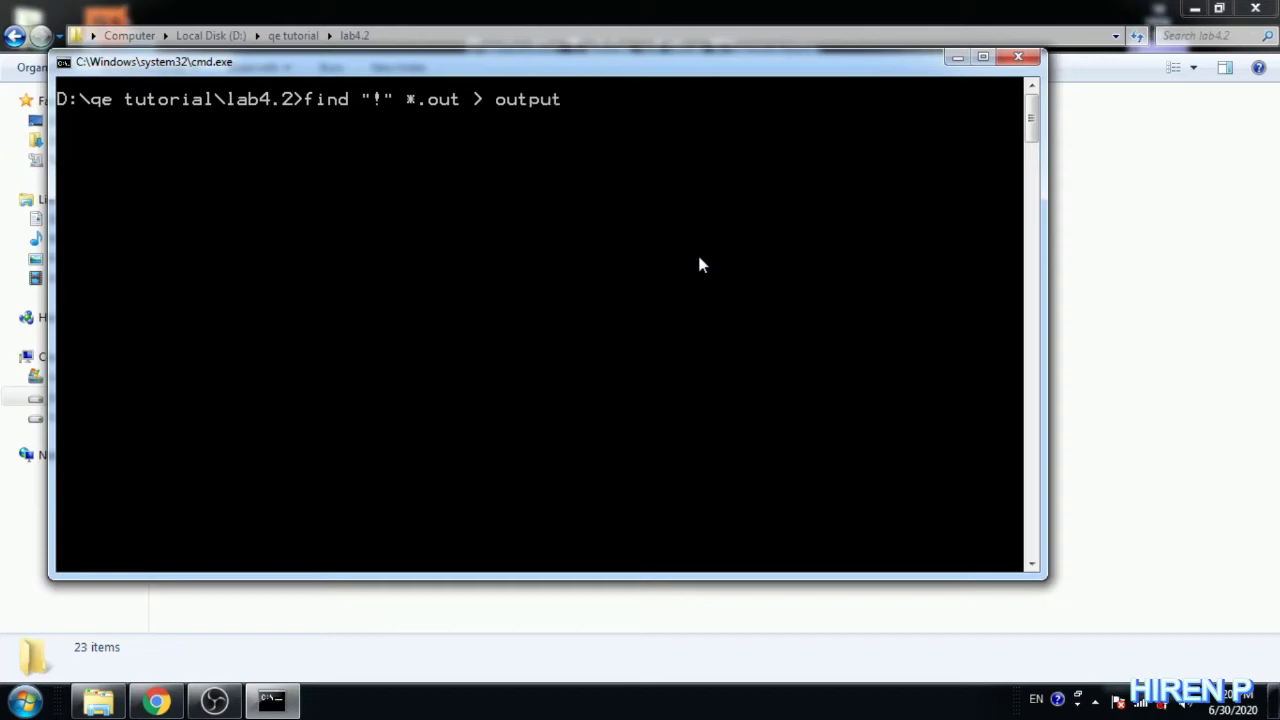
pyautogui.write('.txt')
pyautogui.press('Return')
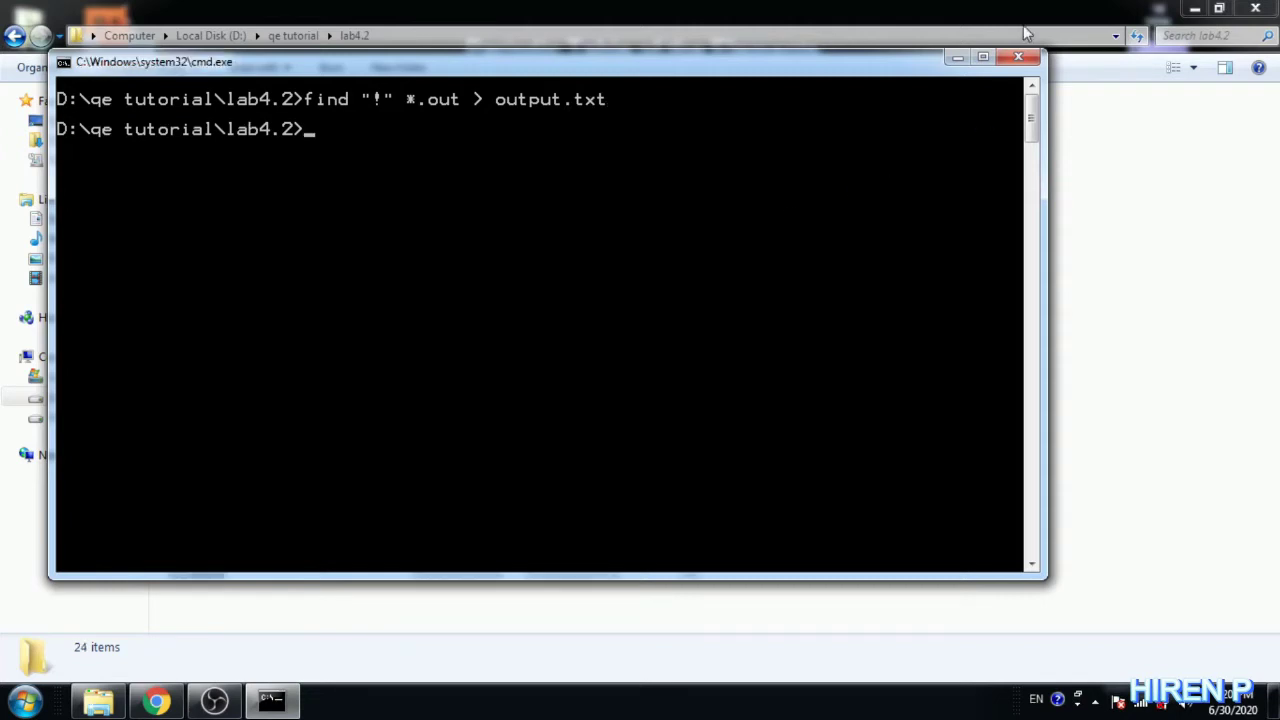
pyautogui.click(1019, 56)
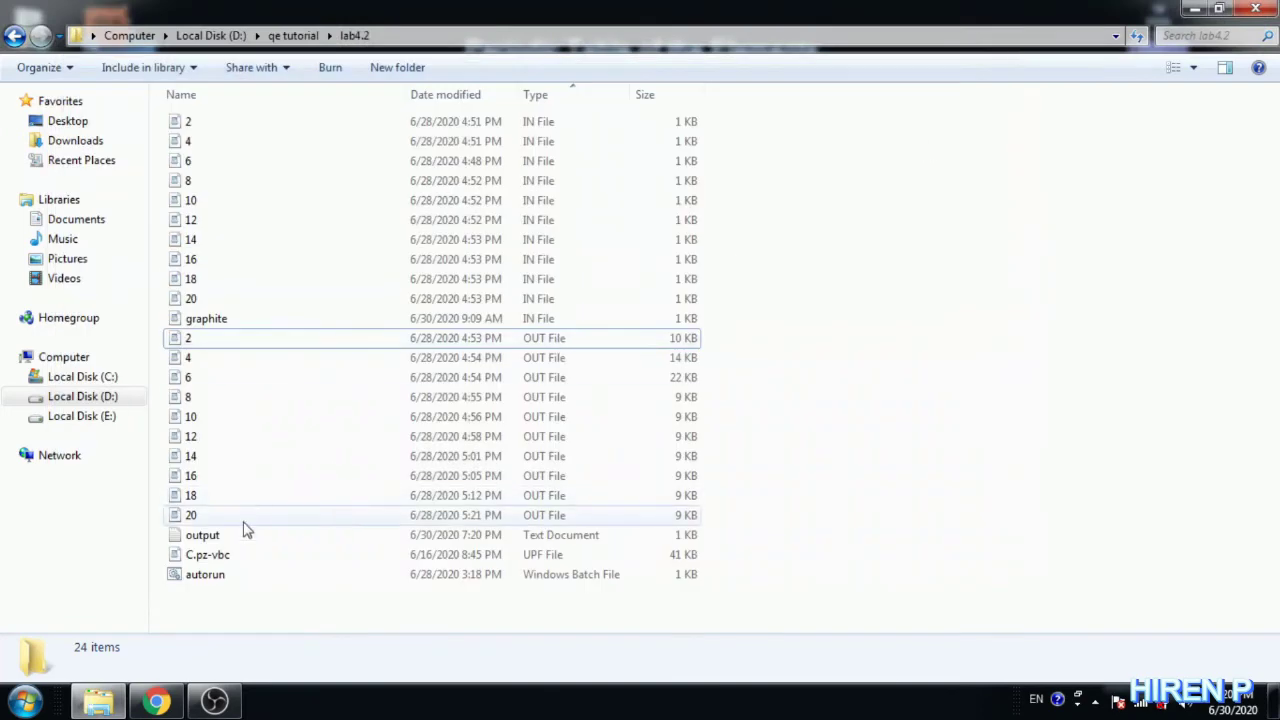
# Open output.txt in Notepad, maximize it and scroll through each run's total energy.
pyautogui.doubleClick(205, 536)
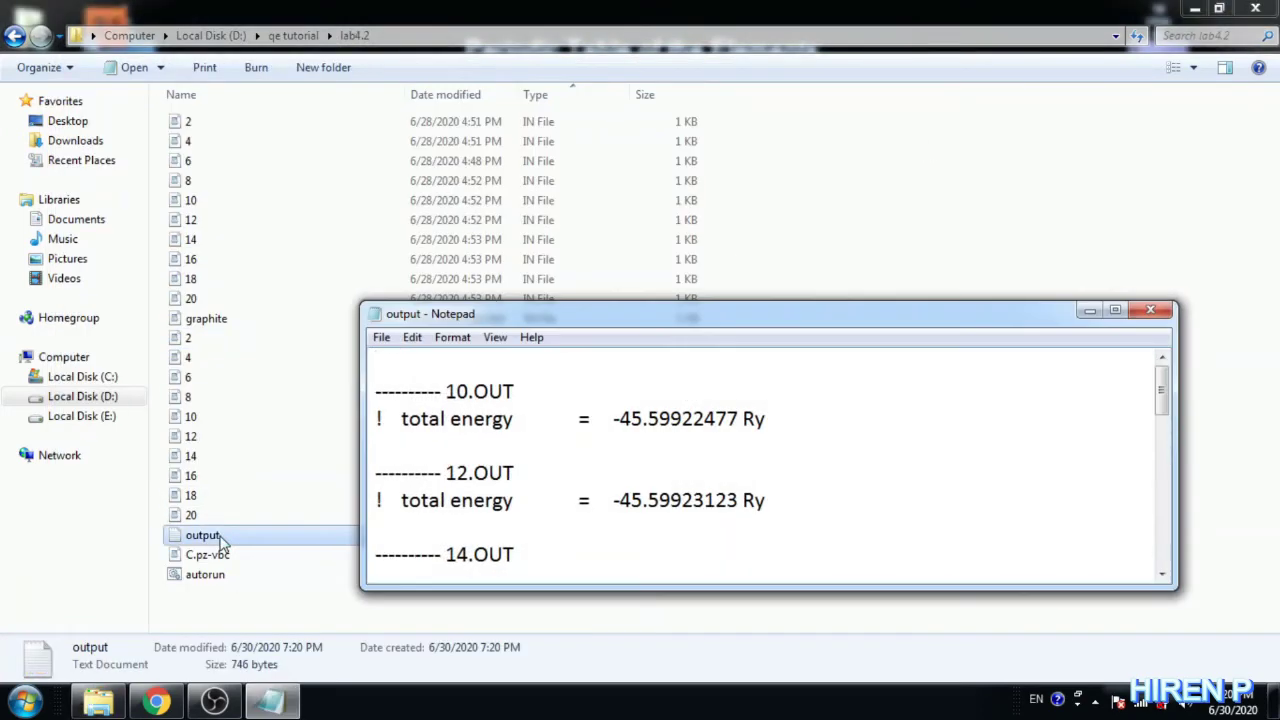
pyautogui.doubleClick(721, 315)
pyautogui.scroll(-3, 721, 315)
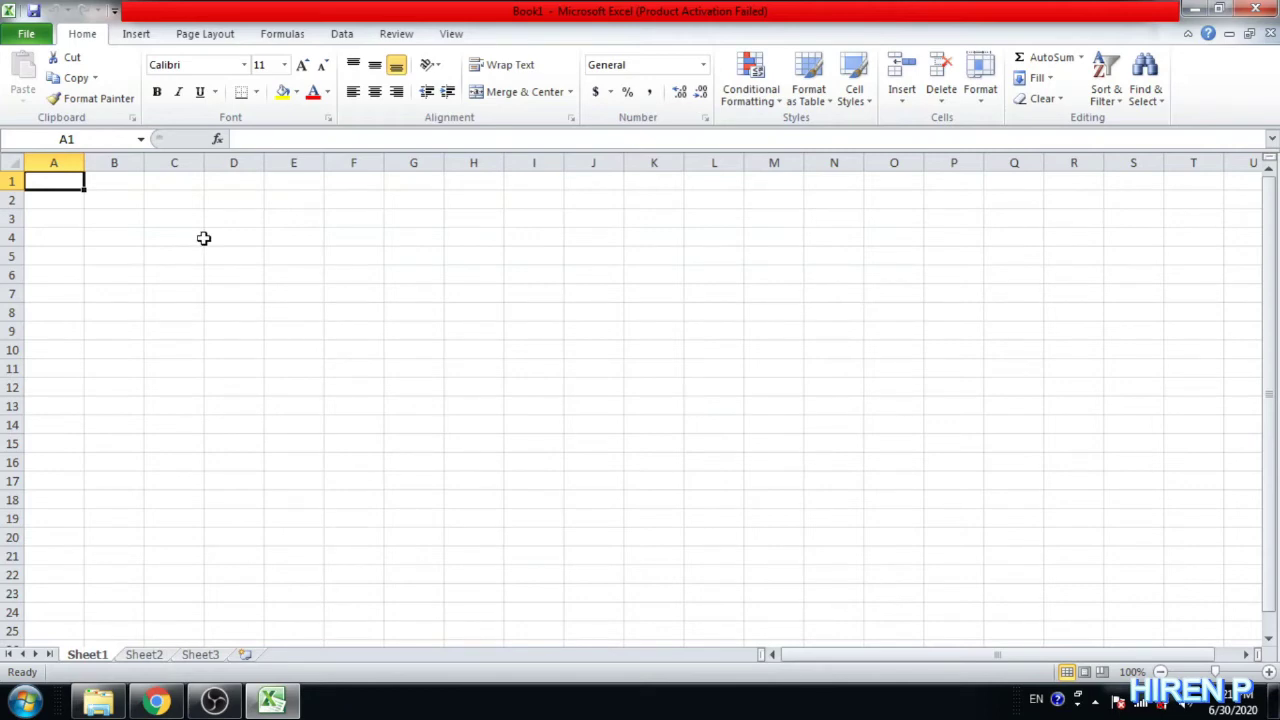
# Enter the headers k-point, total ene and delta e in A1:C1.
pyautogui.write('k-point')
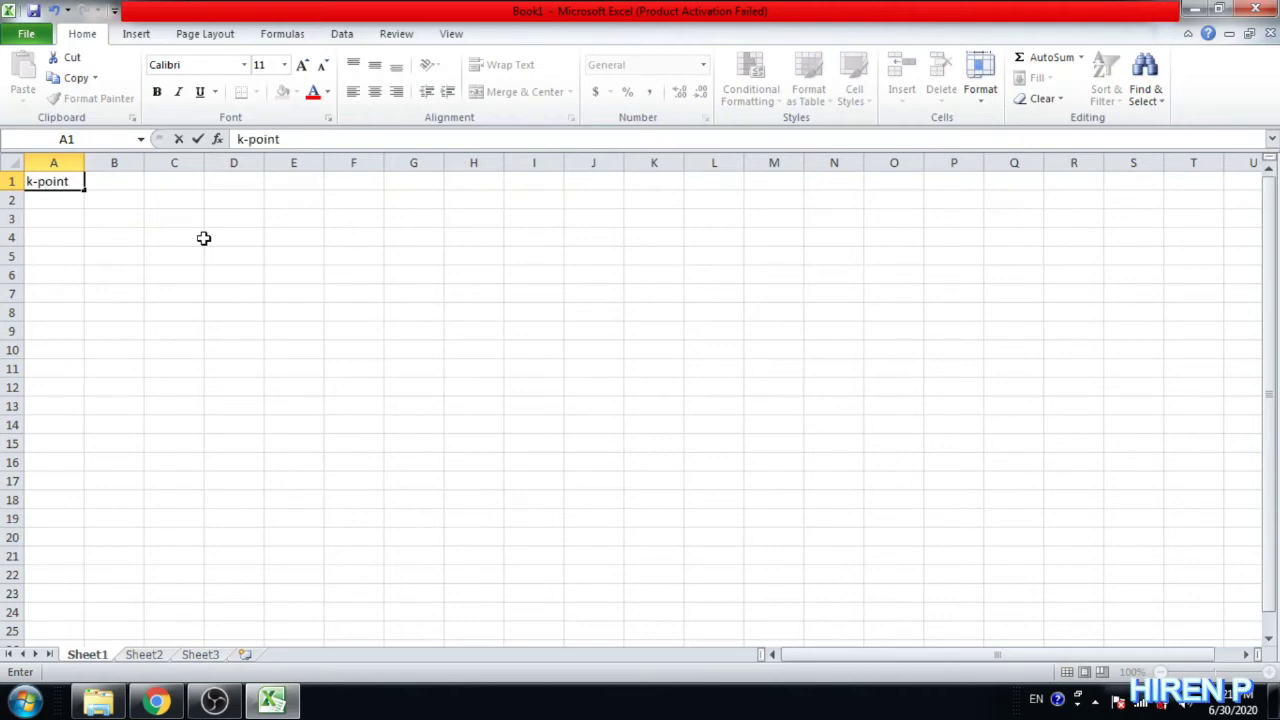
pyautogui.press('Tab')
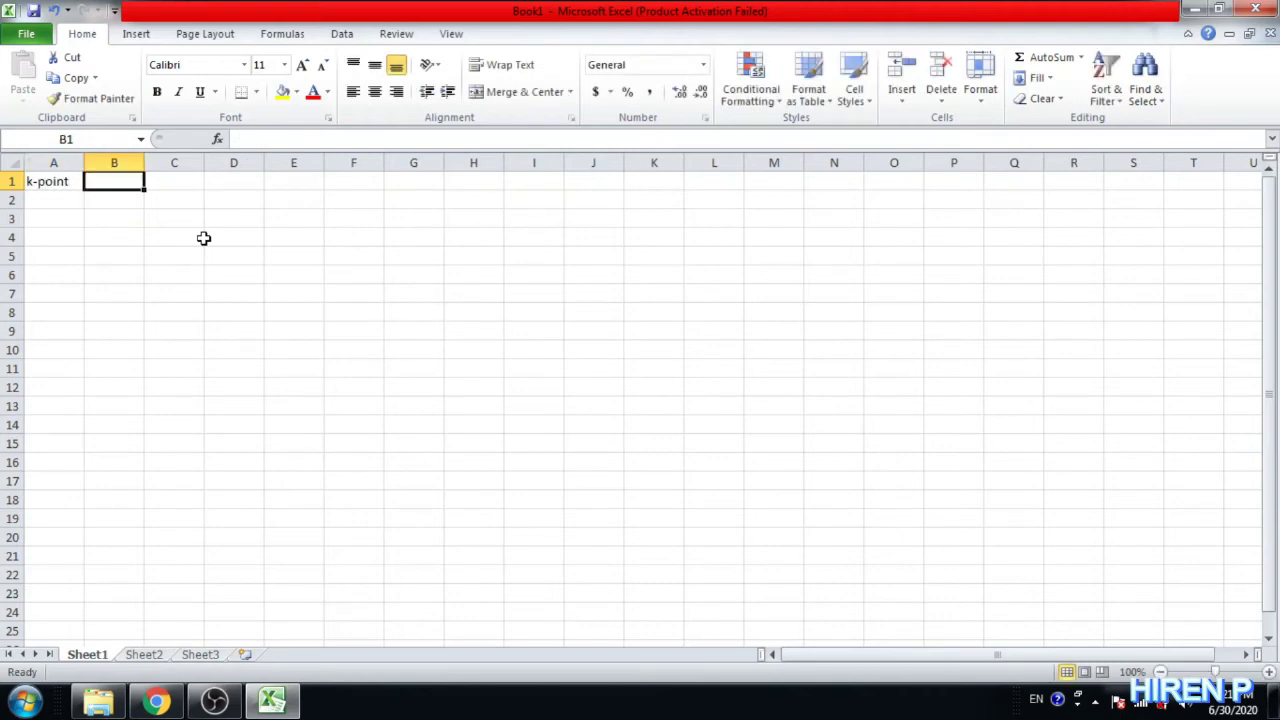
pyautogui.write('t')
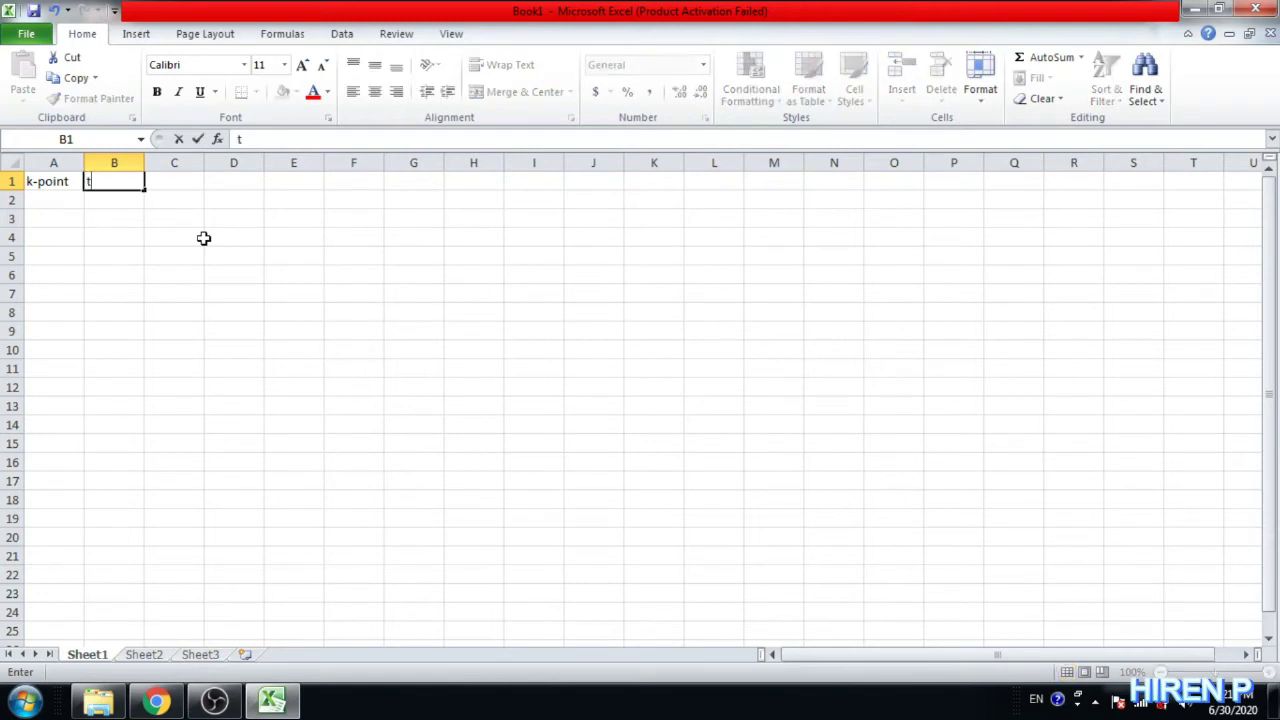
pyautogui.write('otal ene')
pyautogui.press('Tab')
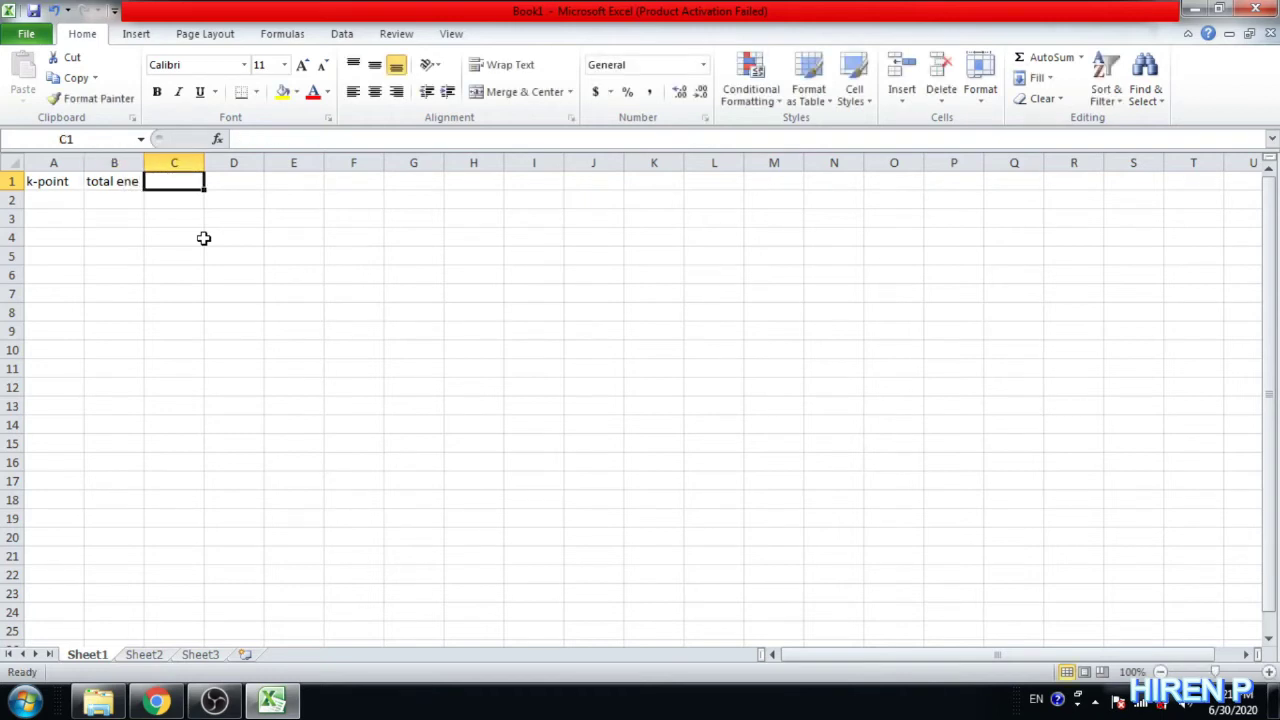
pyautogui.write('delt')
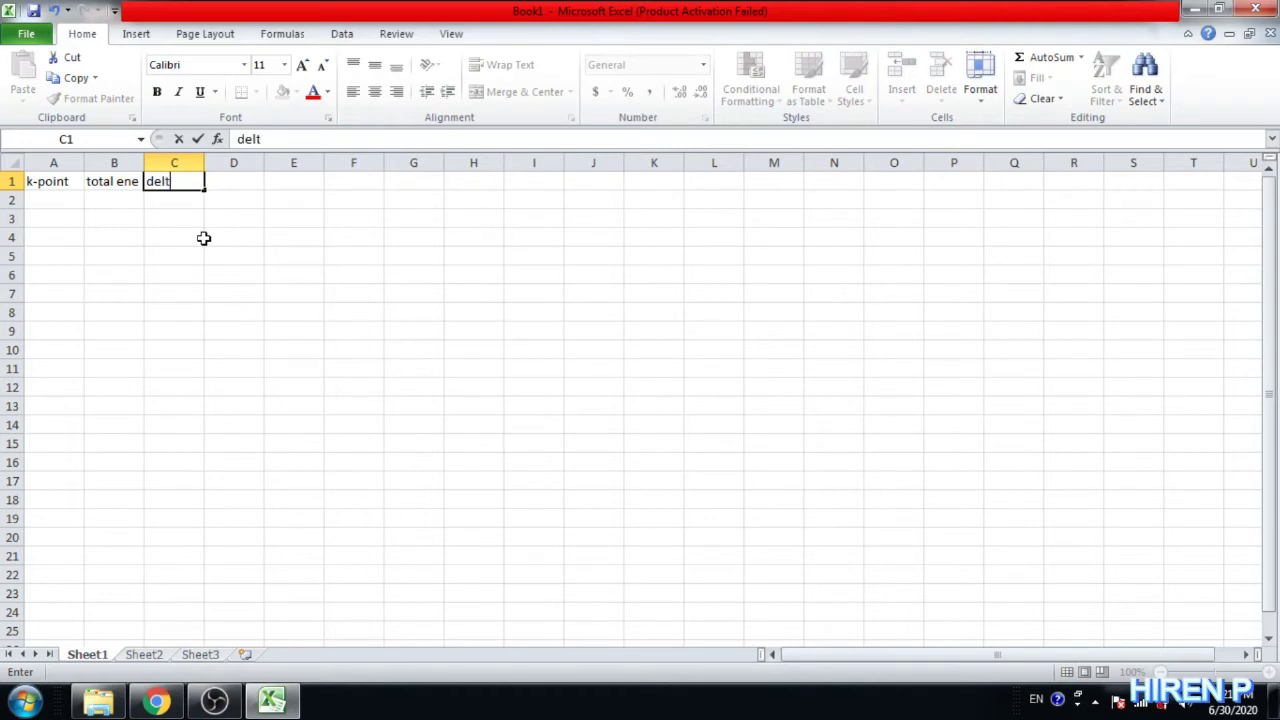
pyautogui.write('a e')
pyautogui.press('Return')
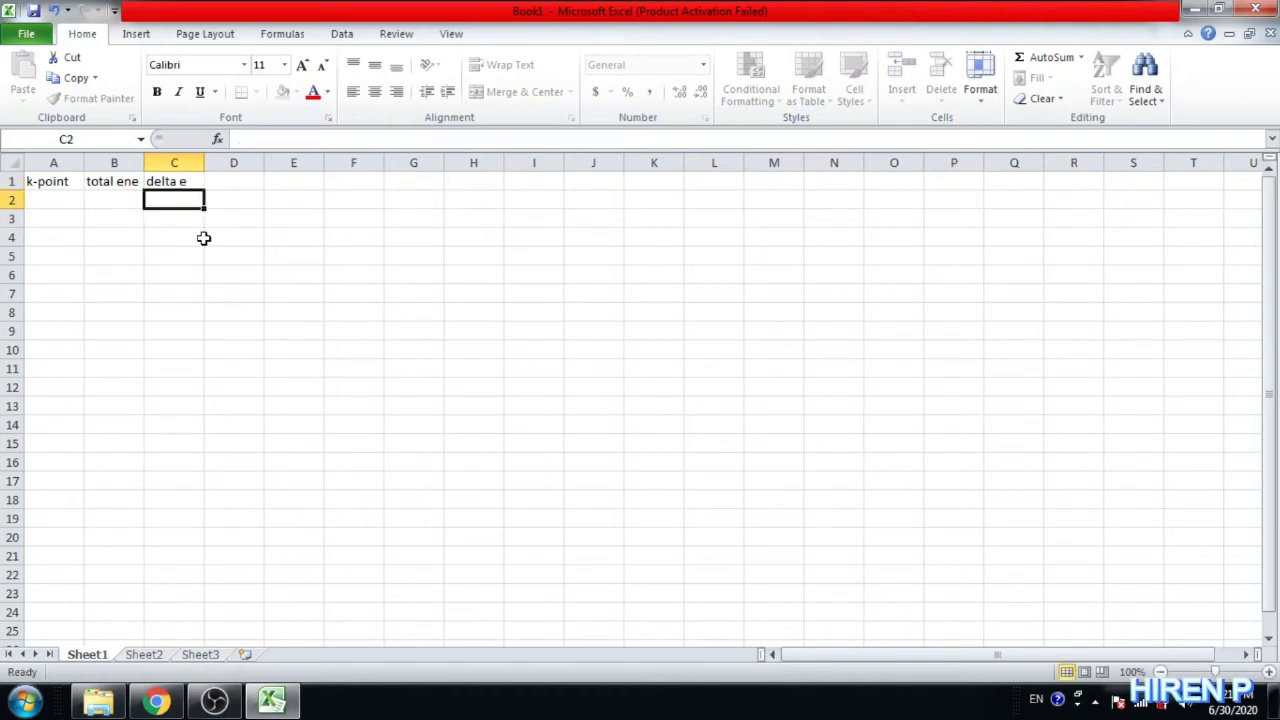
# Enter the k-point values 2, 4 and 6 in A2:A4.
pyautogui.click(73, 203)
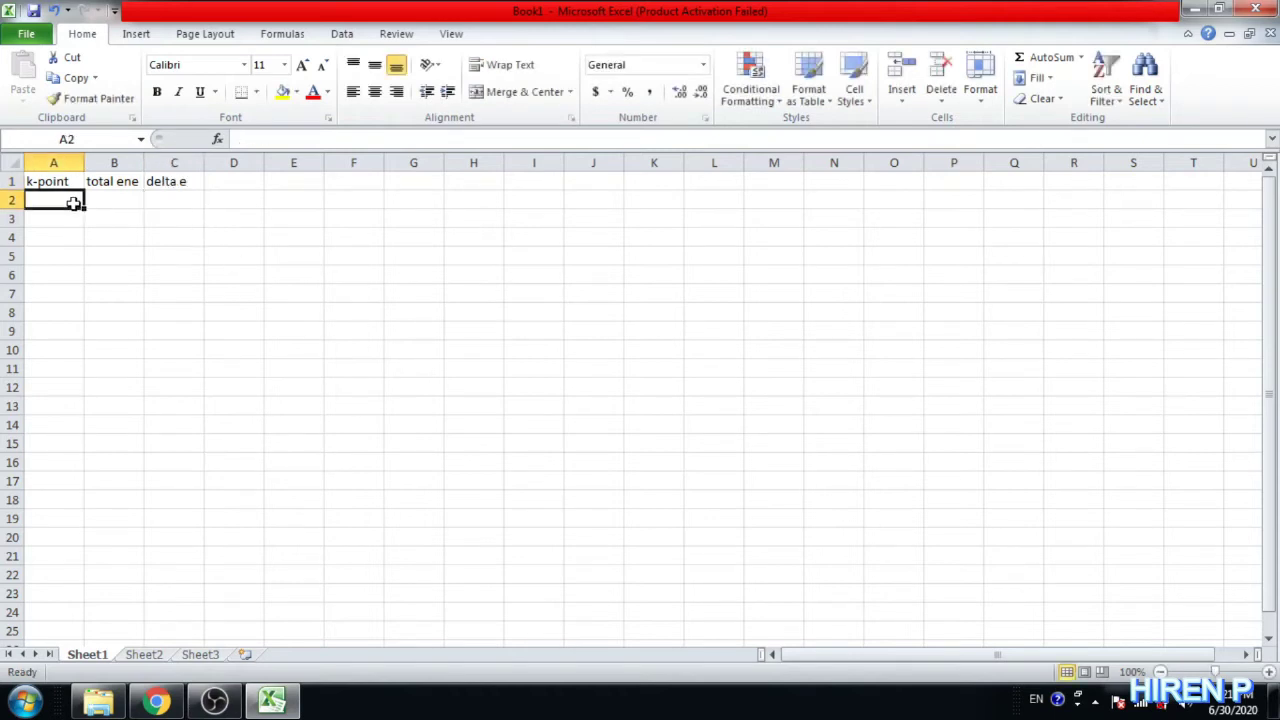
pyautogui.write('2')
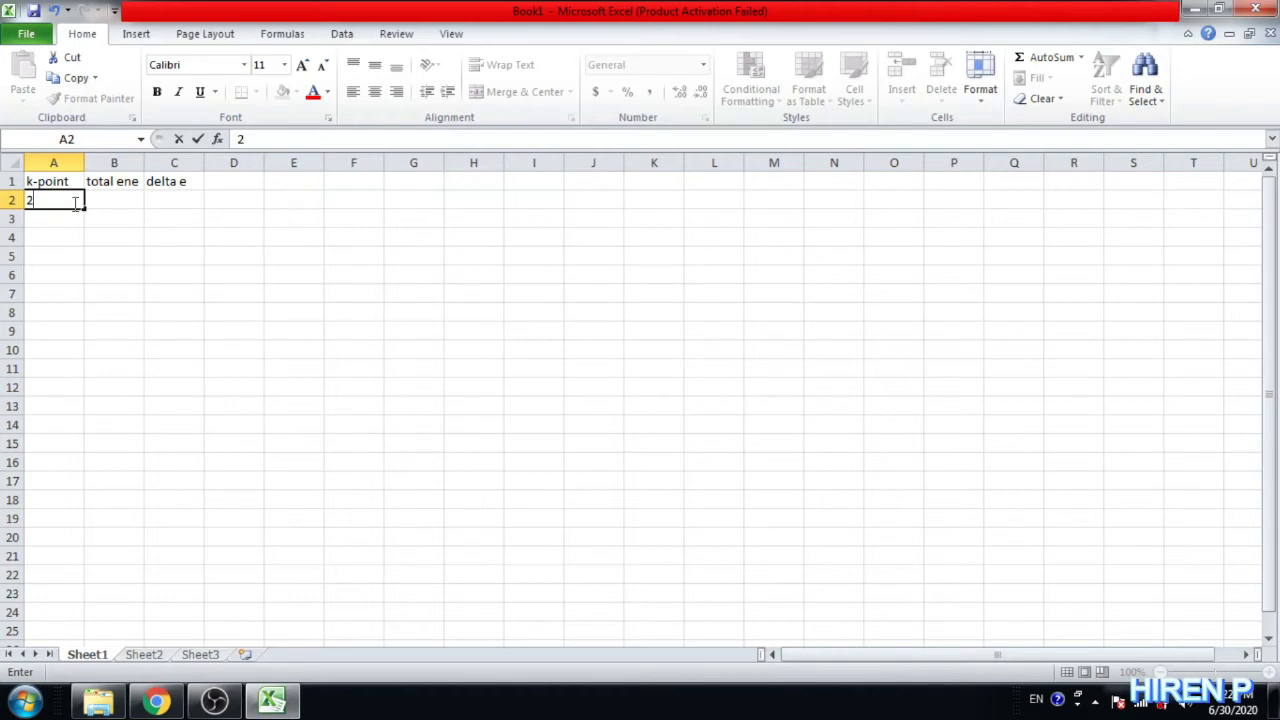
pyautogui.press('Return')
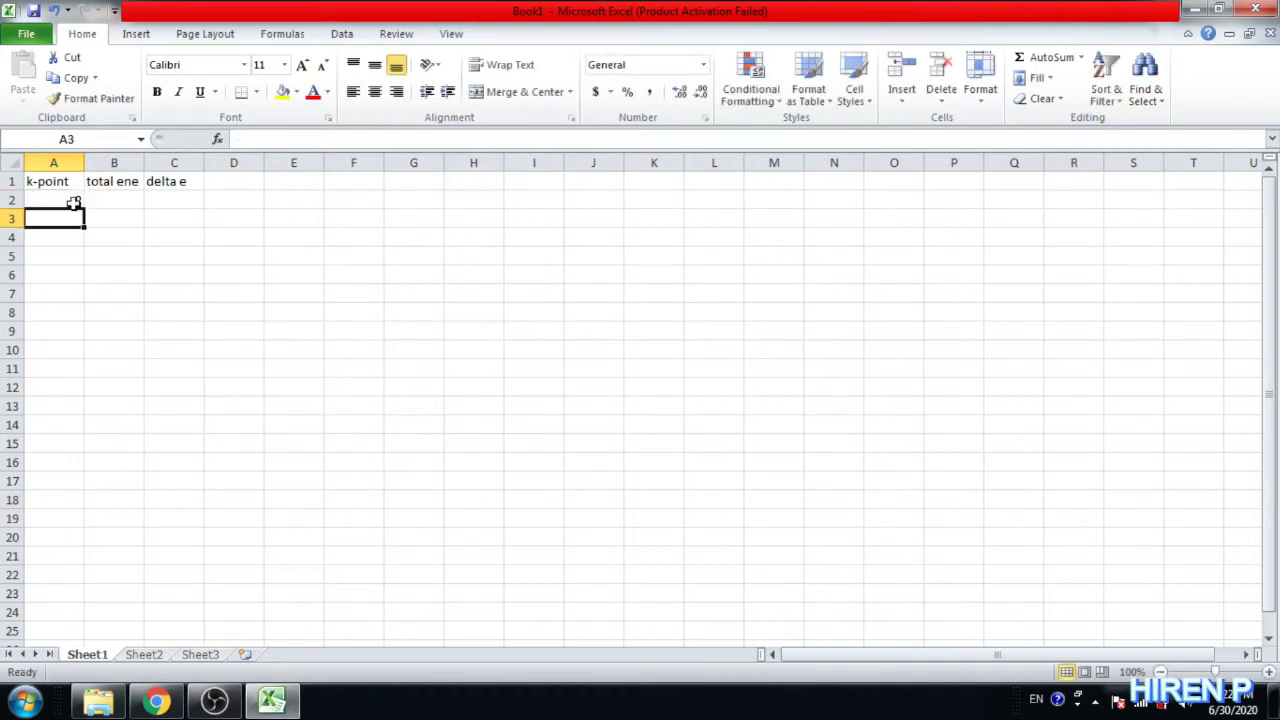
pyautogui.write('4')
pyautogui.press('Return')
pyautogui.write('6')
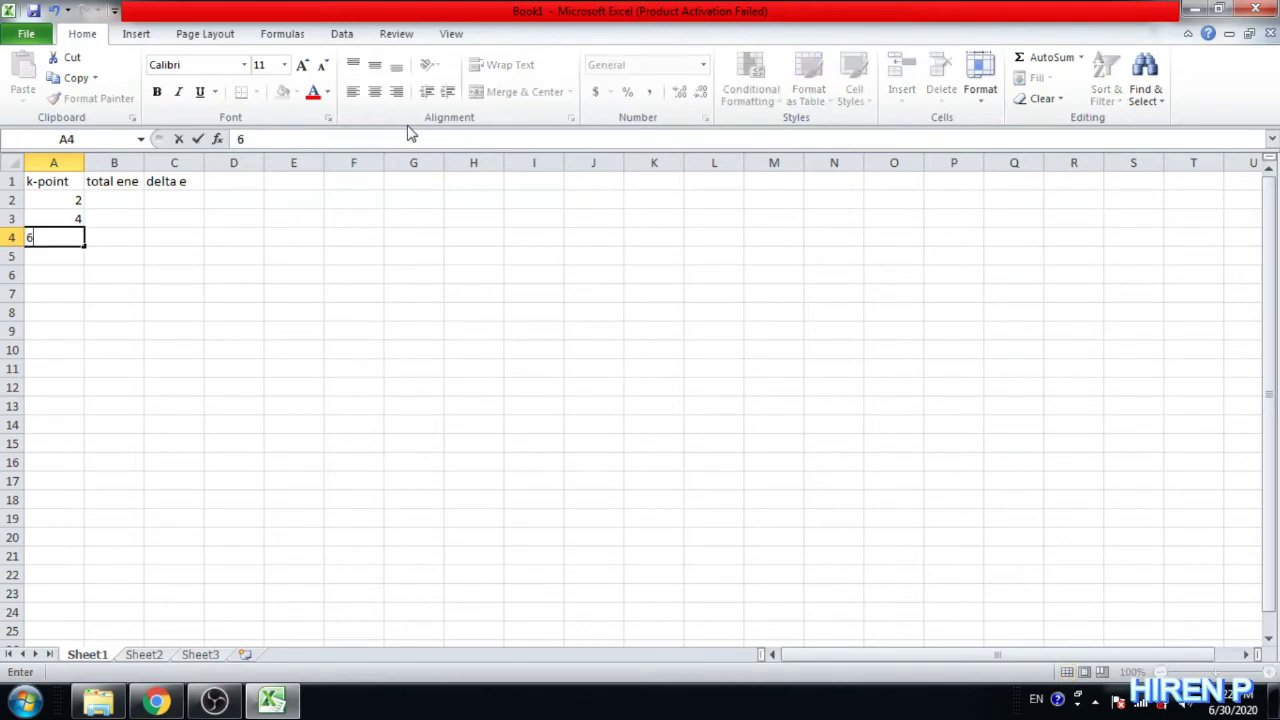
pyautogui.press('Return')
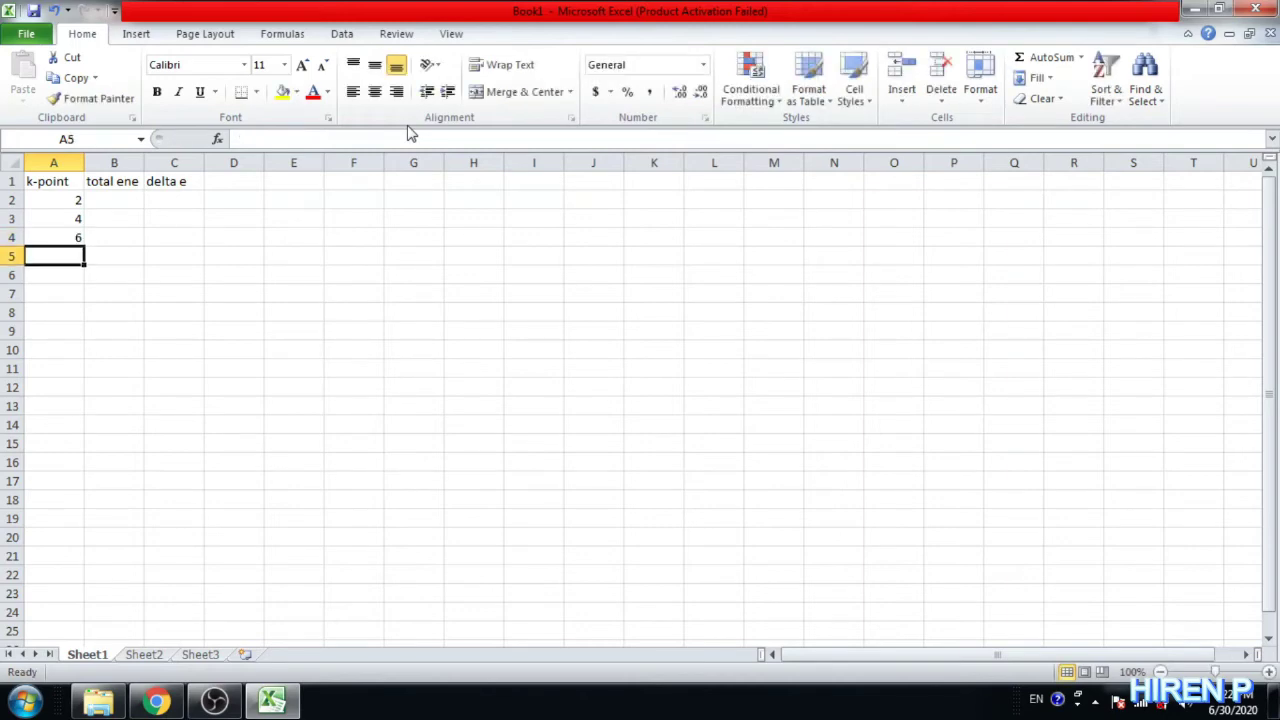
# Fill the k-point series down to 20 in A11 and bring up the Notepad energy output.
pyautogui.press('Up')
pyautogui.press('Up')
pyautogui.press('Up')
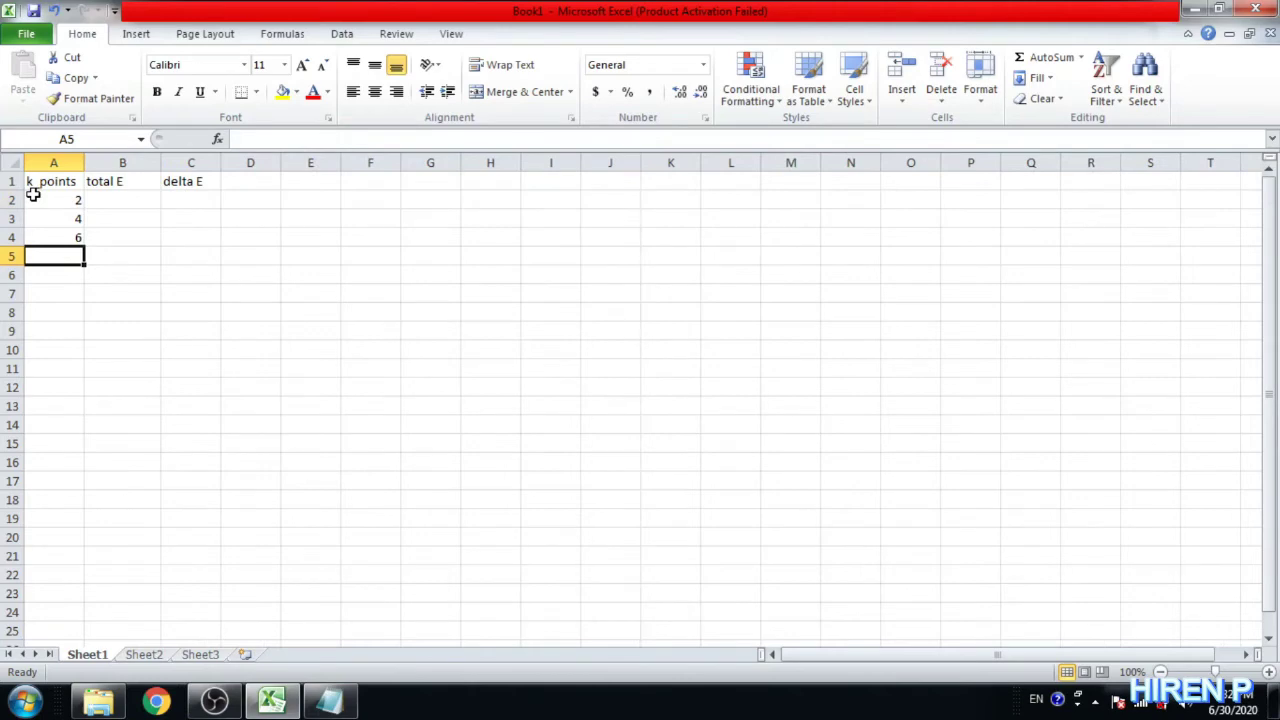
pyautogui.press('Up')
pyautogui.press('Up')
pyautogui.press('Up')
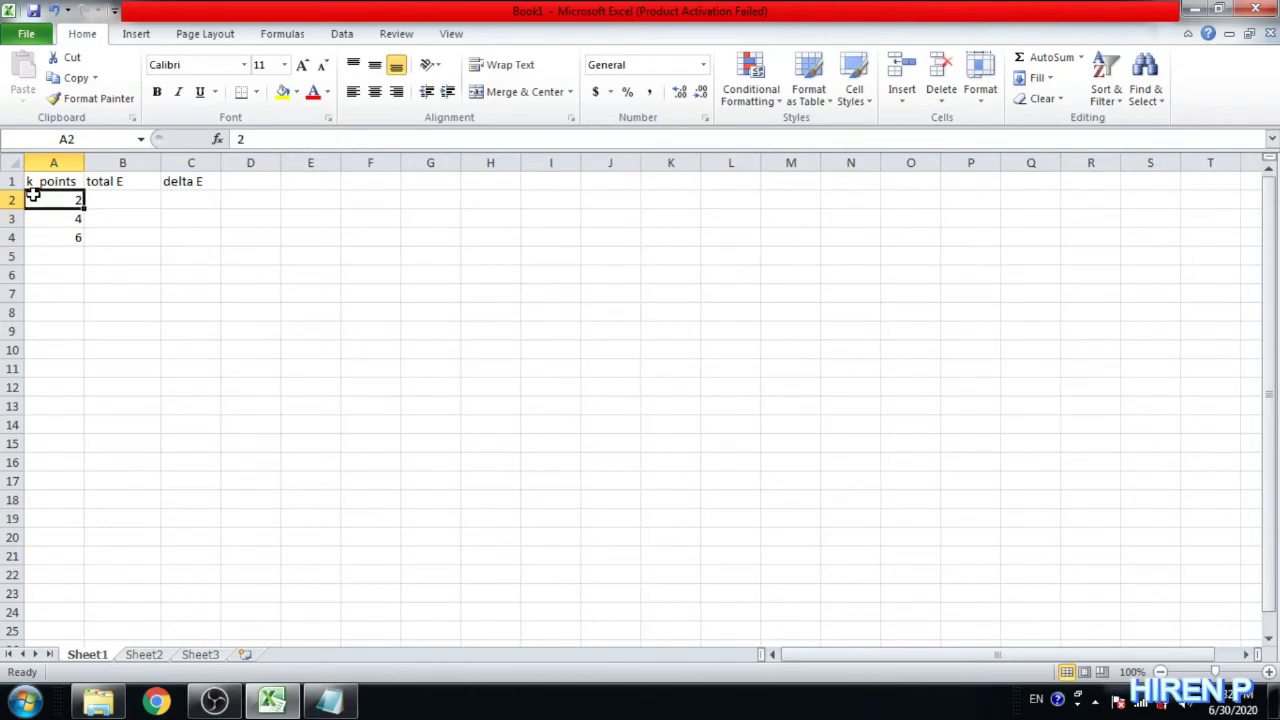
pyautogui.keyDown('shift'); pyautogui.click(72, 237); pyautogui.keyUp('shift')
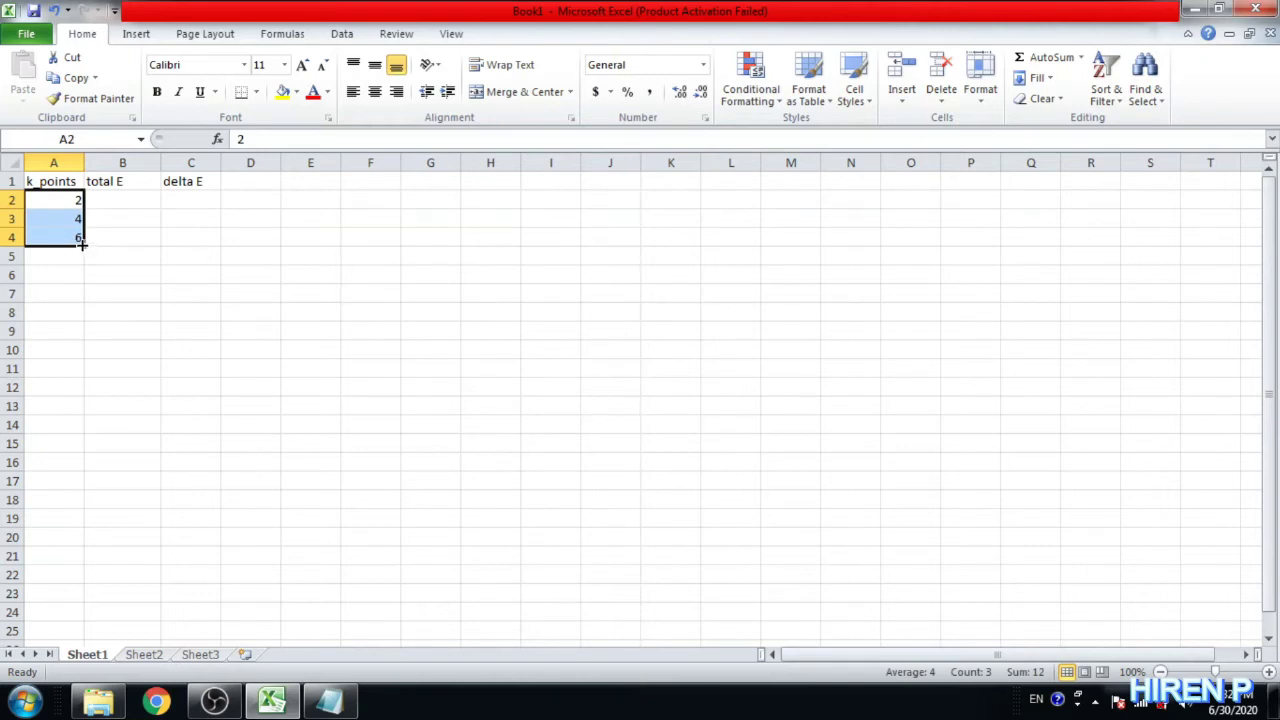
pyautogui.moveTo(82, 254); pyautogui.dragTo(82, 374)
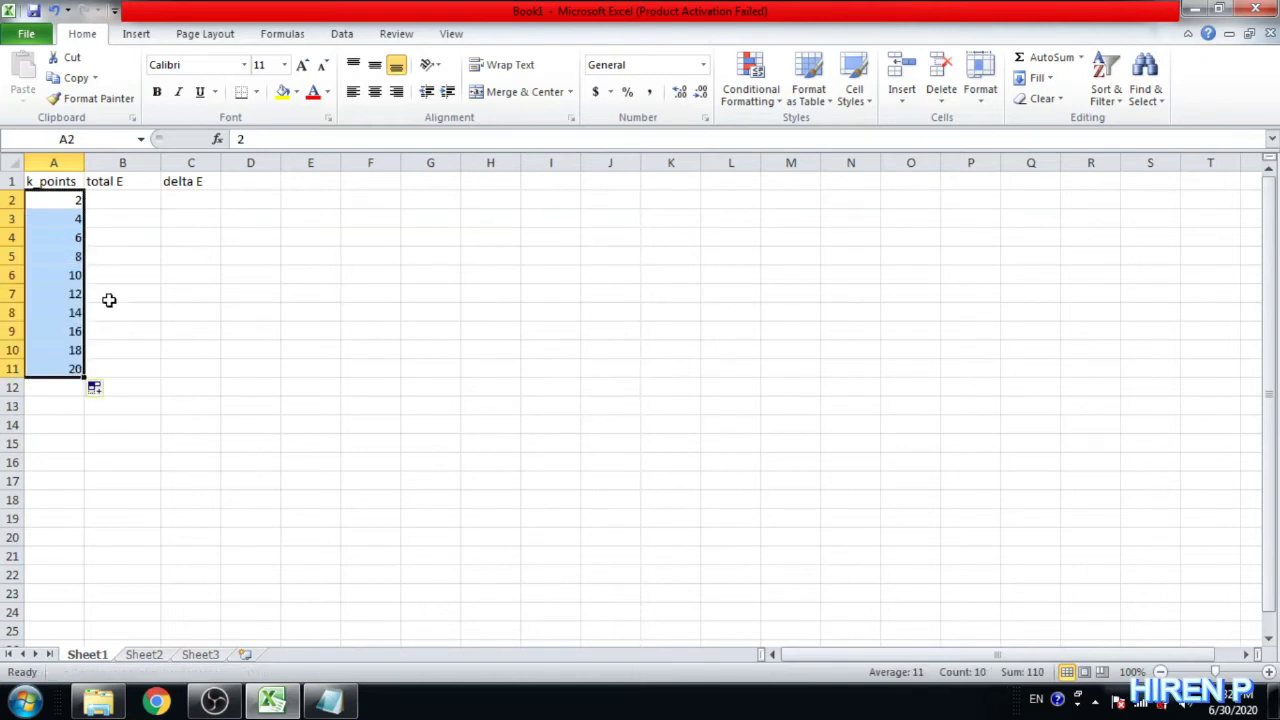
pyautogui.click(121, 200)
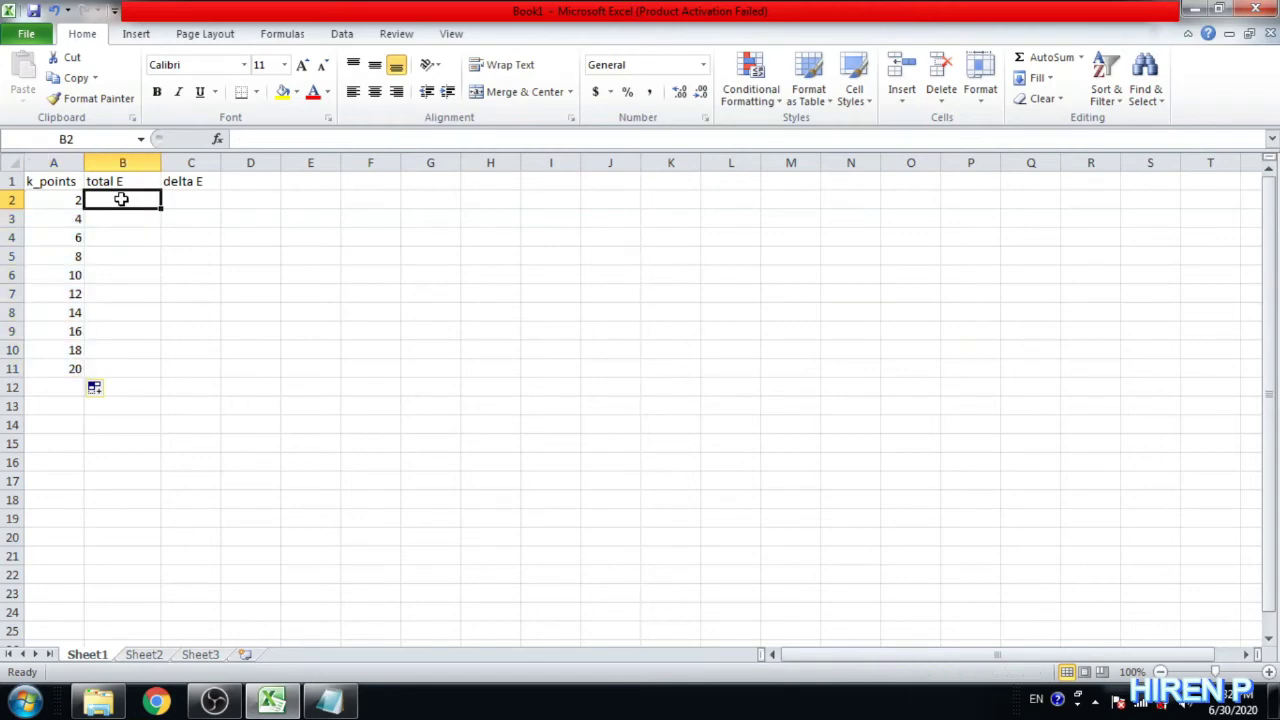
pyautogui.click(67, 203)
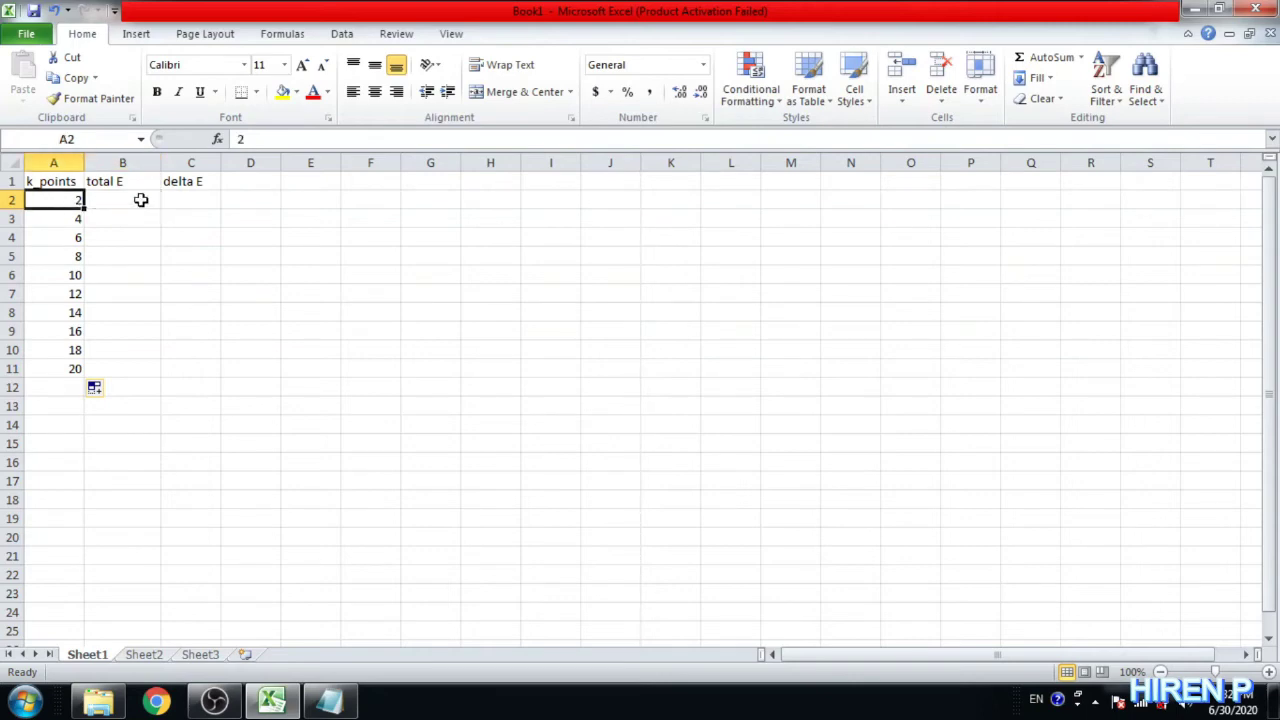
pyautogui.click(140, 199)
pyautogui.click(330, 697)
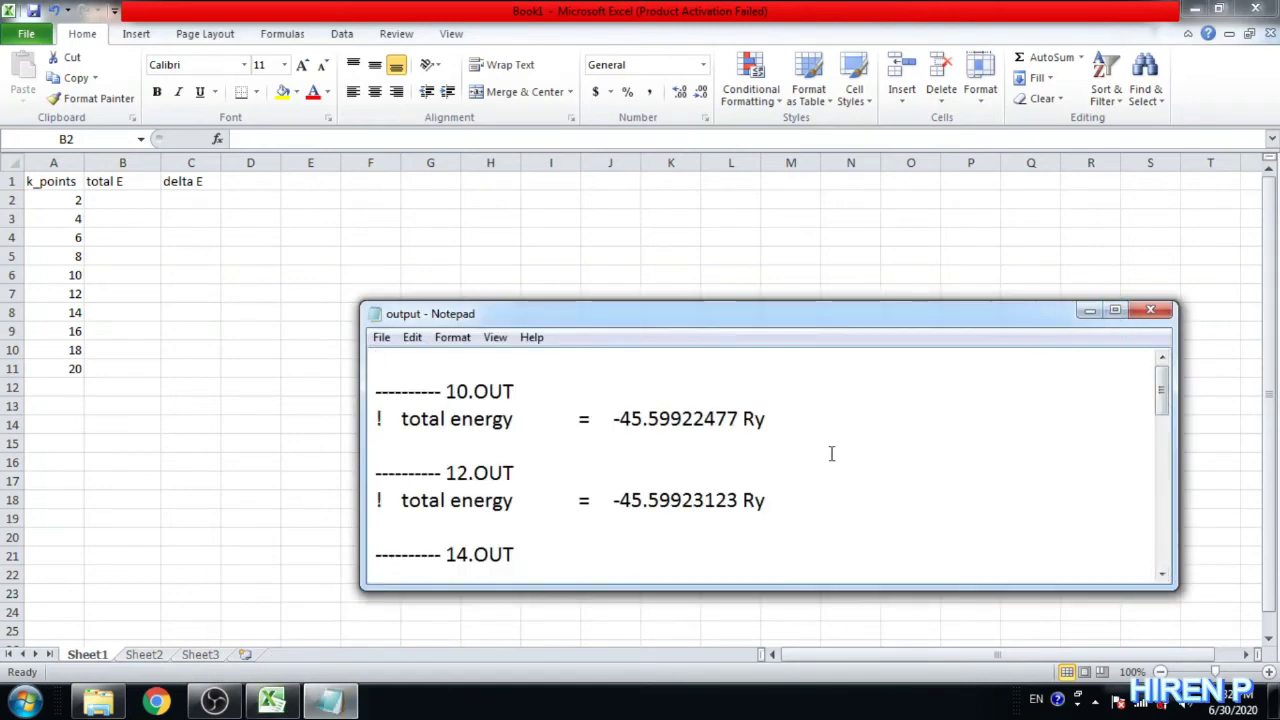
# Copy the k-point 2 energy -45.2888174 from Notepad into cell B2.
pyautogui.press('Down')
pyautogui.press('Down')
pyautogui.press('Down')
pyautogui.press('Down')
pyautogui.press('Down')
pyautogui.press('Down')
pyautogui.press('Down')
pyautogui.press('Down')
pyautogui.press('Down')
pyautogui.press('Down')
pyautogui.press('Down')
pyautogui.press('Down')
pyautogui.press('Down')
pyautogui.press('Down')
pyautogui.press('Down')
pyautogui.press('Down')
pyautogui.press('Down')
pyautogui.press('Down')
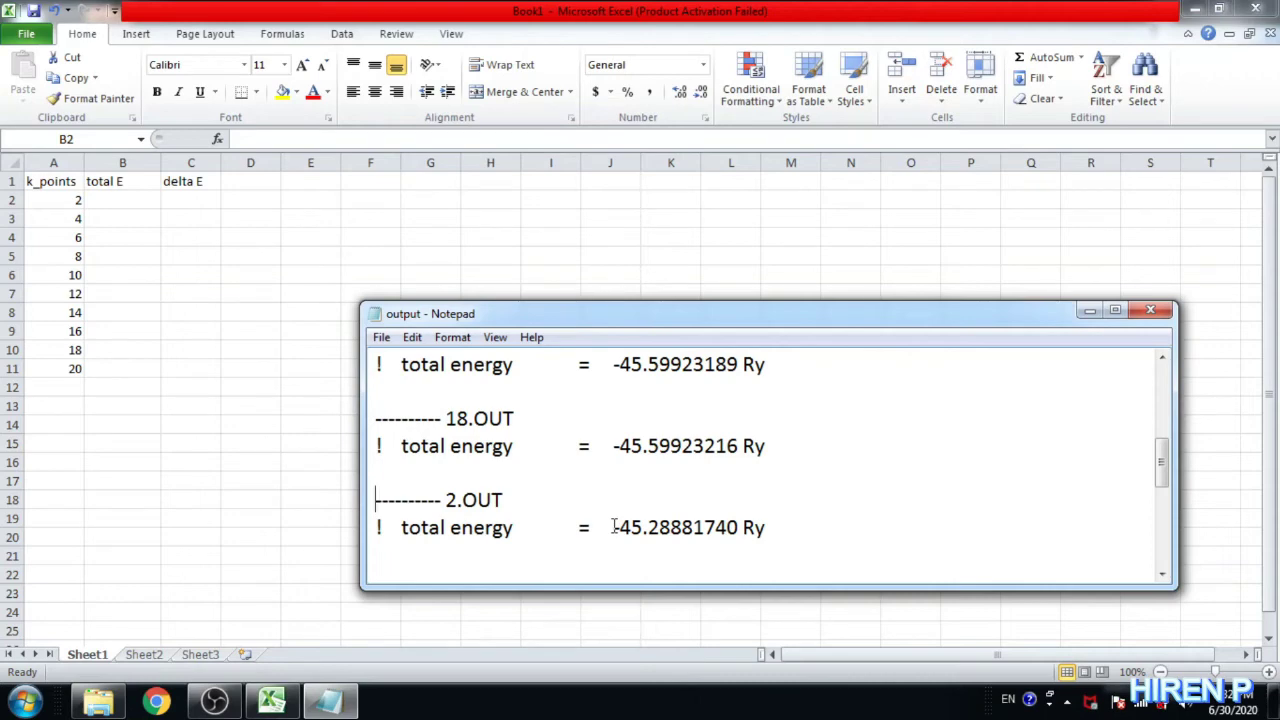
pyautogui.moveTo(614, 527); pyautogui.dragTo(740, 527)
pyautogui.hotkey('ctrl', 'c')
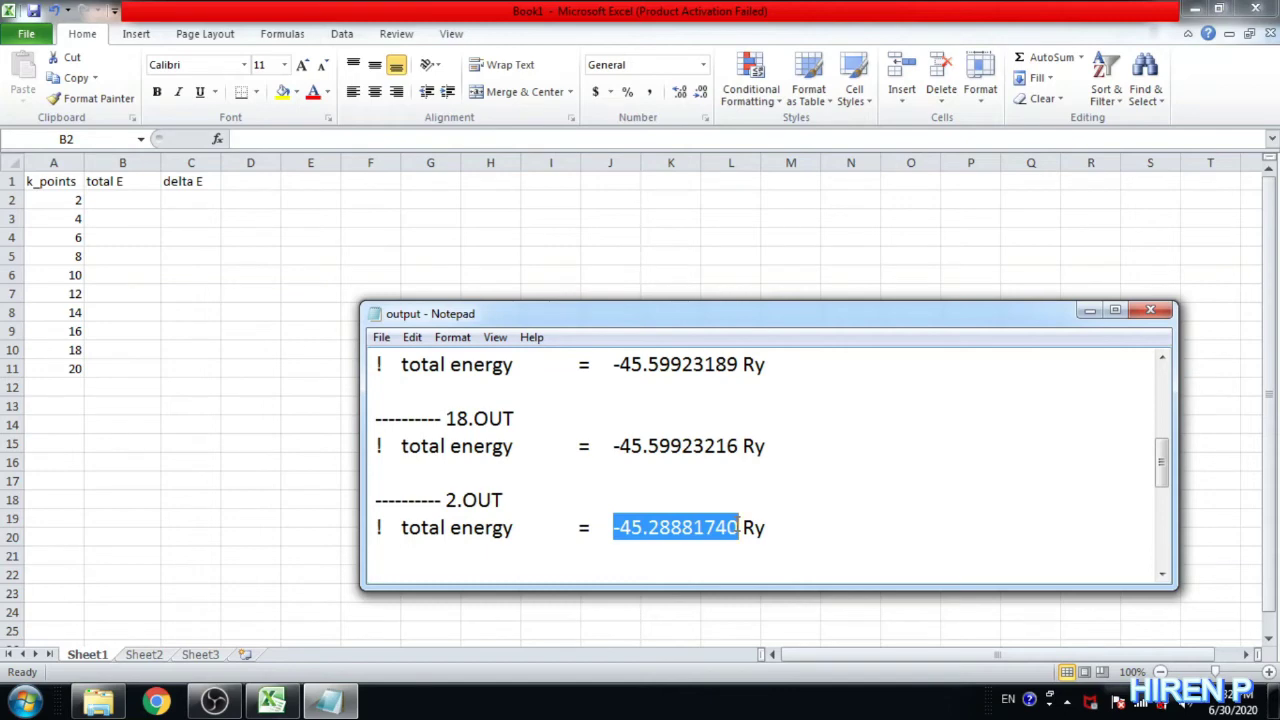
pyautogui.click(112, 197)
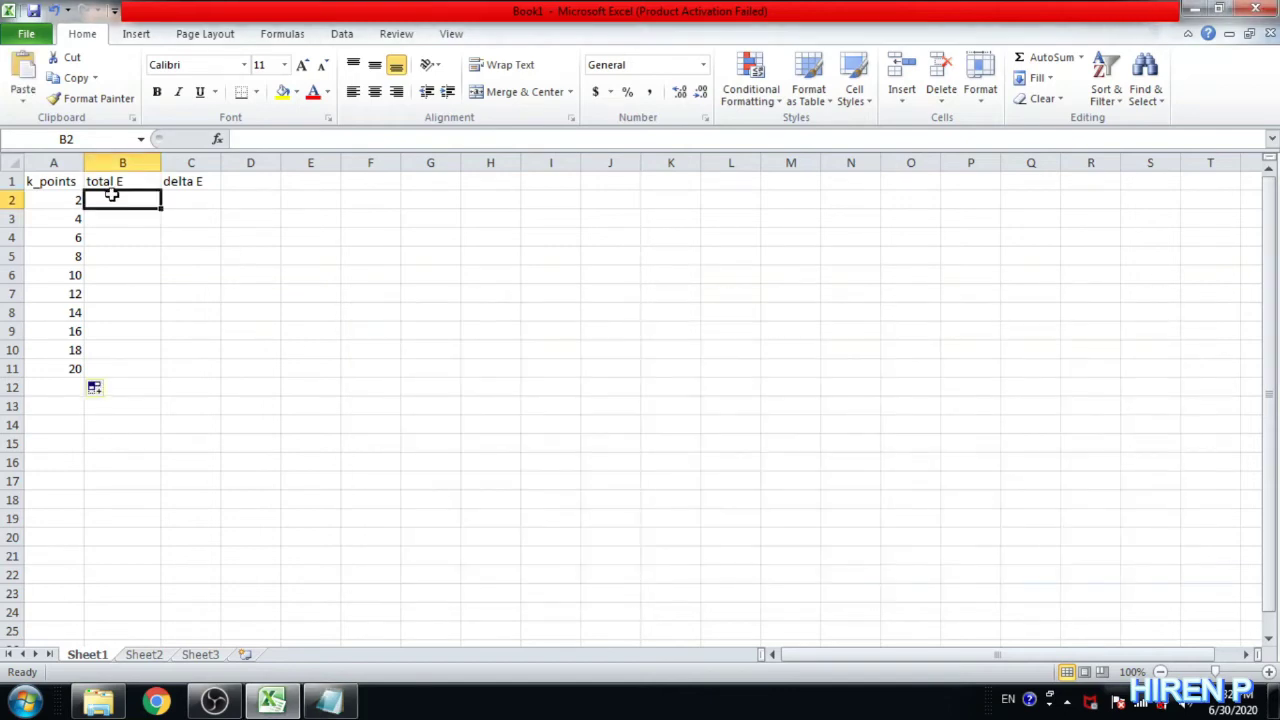
pyautogui.hotkey('ctrl', 'v')
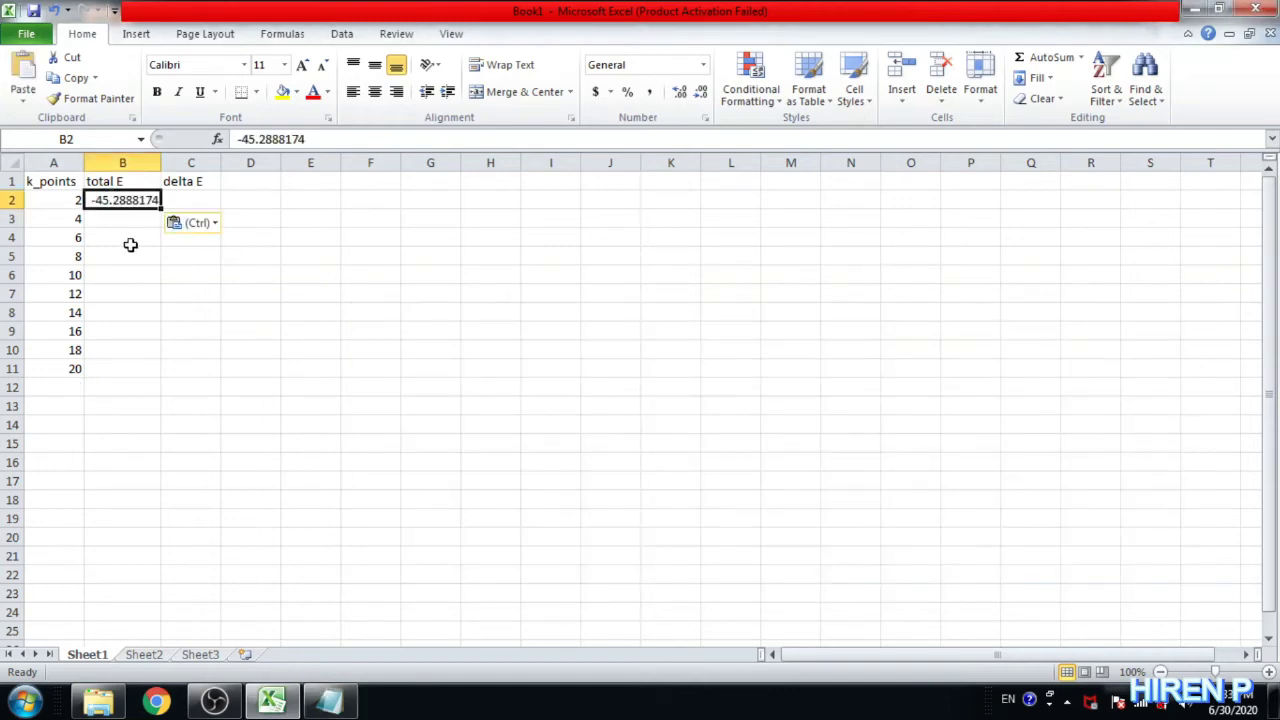
pyautogui.click(129, 221)
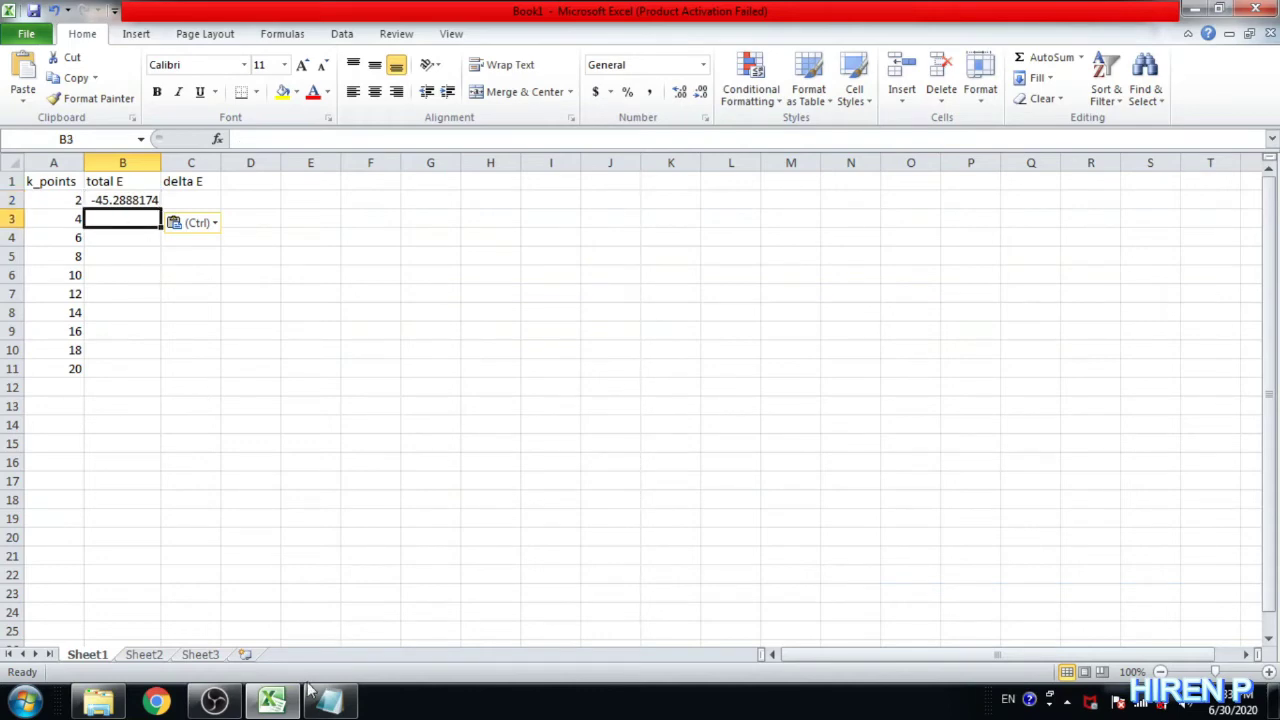
# Copy the k-point 4 energy -45.6003757 from Notepad into cell B3.
pyautogui.click(332, 703)
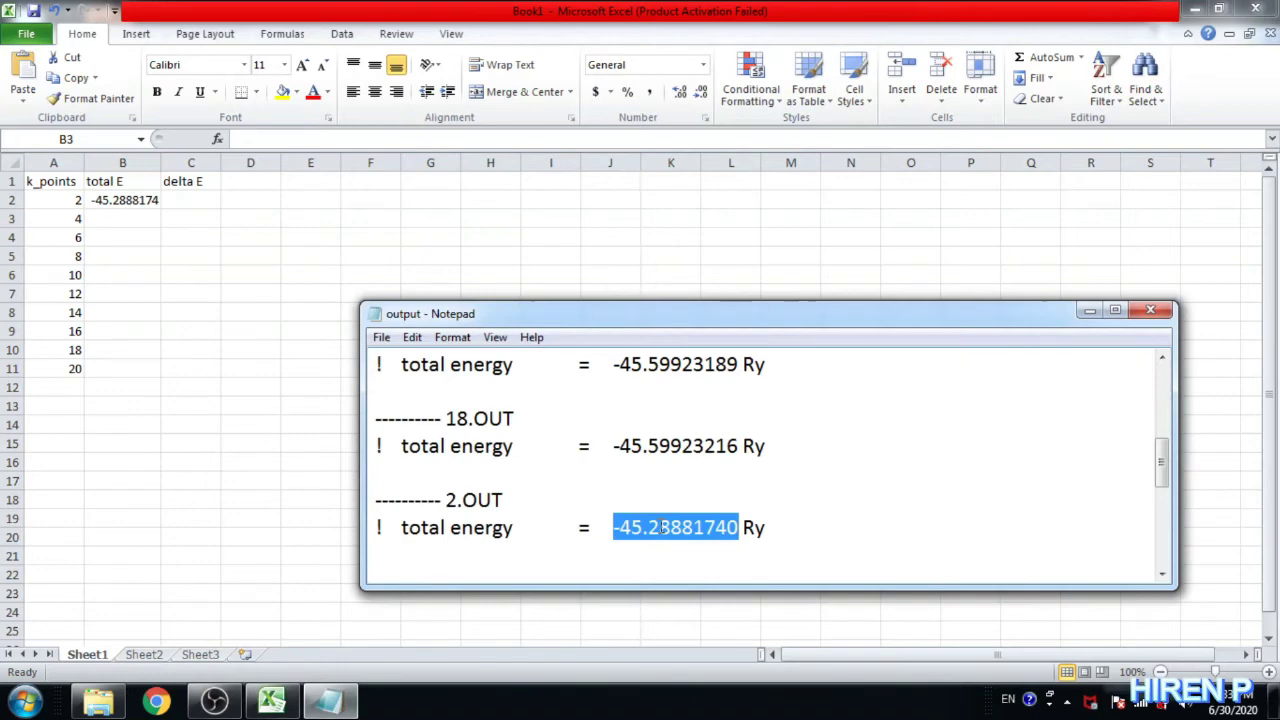
pyautogui.press('Down')
pyautogui.press('Down')
pyautogui.press('Down')
pyautogui.press('Down')
pyautogui.press('Down')
pyautogui.press('Down')
pyautogui.press('Down')
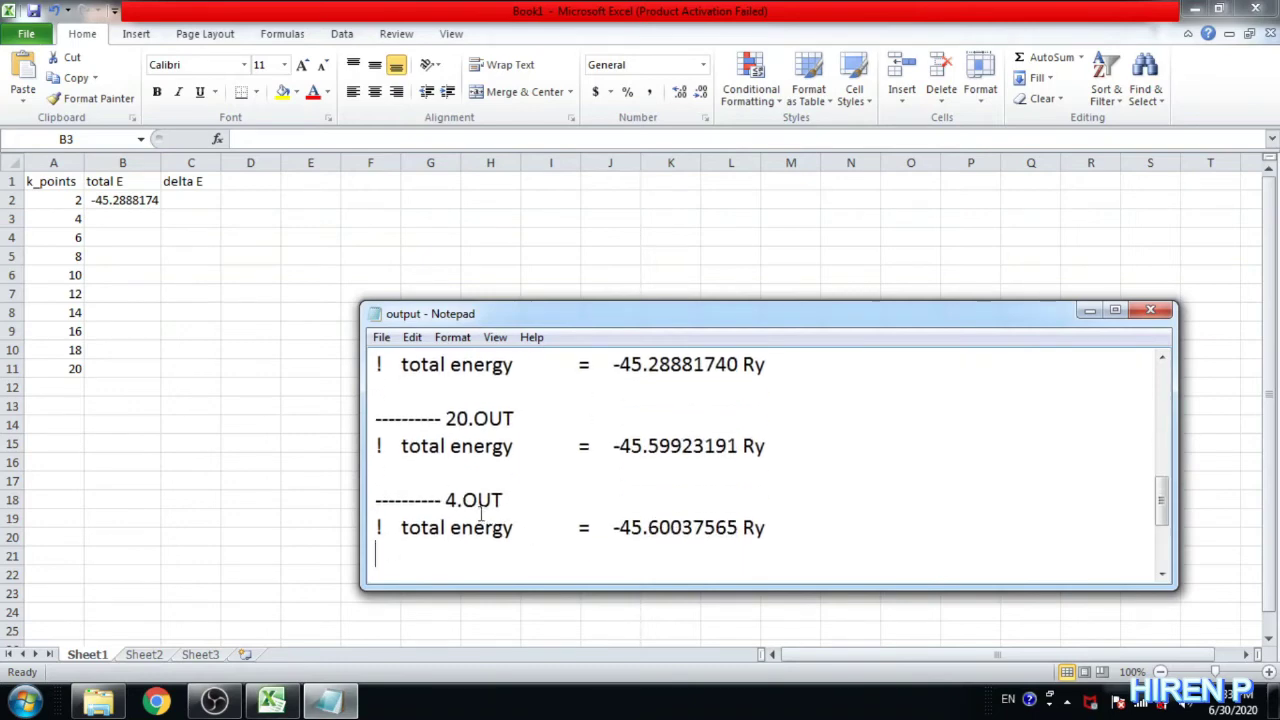
pyautogui.moveTo(612, 527); pyautogui.dragTo(738, 527)
pyautogui.hotkey('ctrl', 'c')
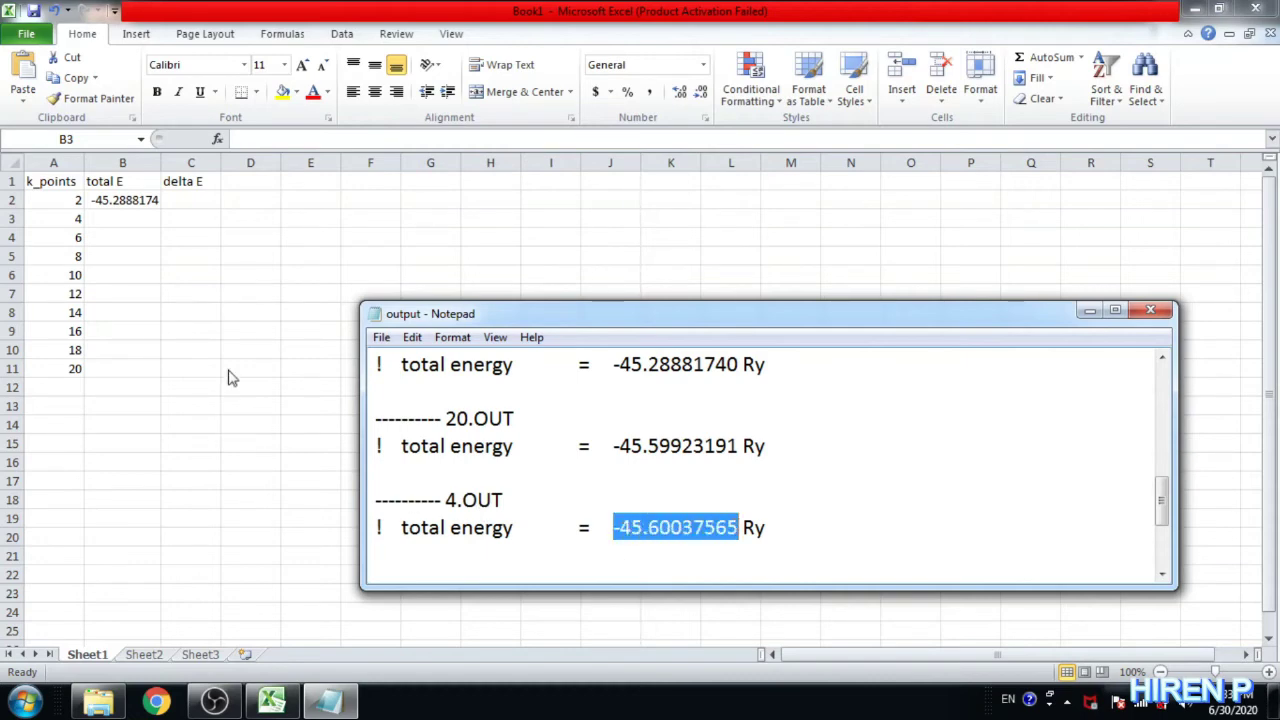
pyautogui.click(117, 219)
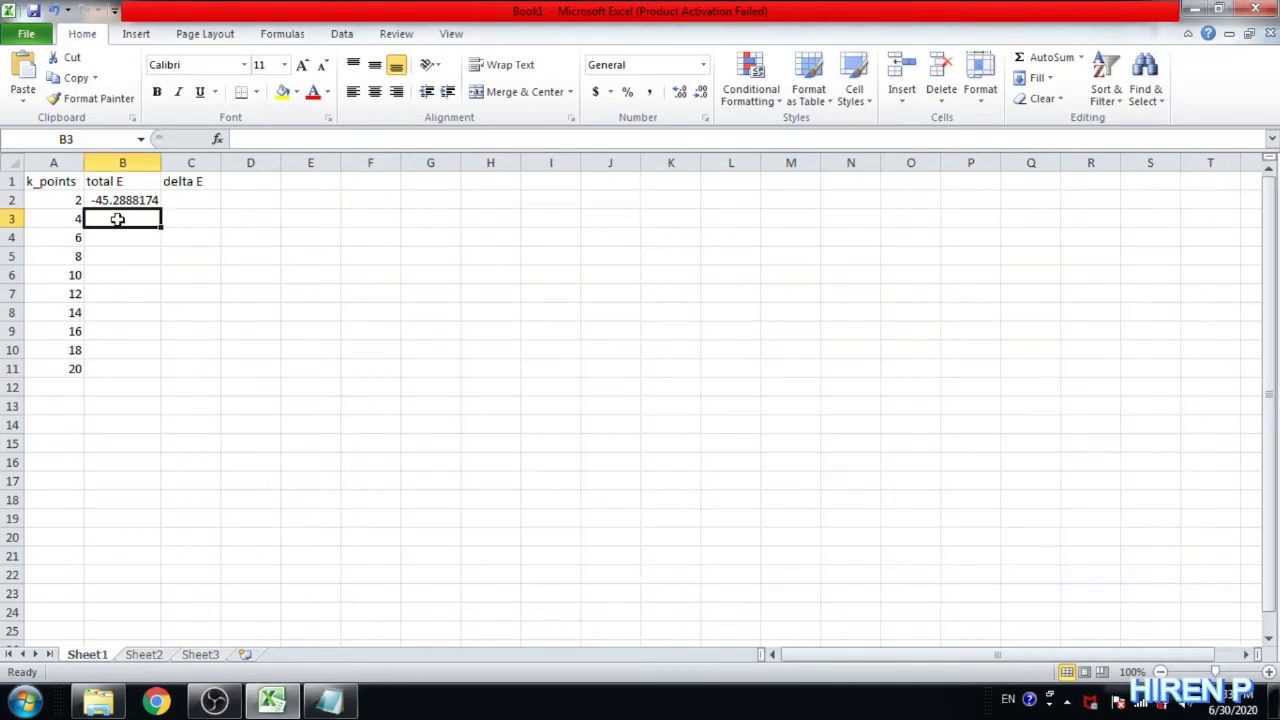
pyautogui.hotkey('ctrl', 'v')
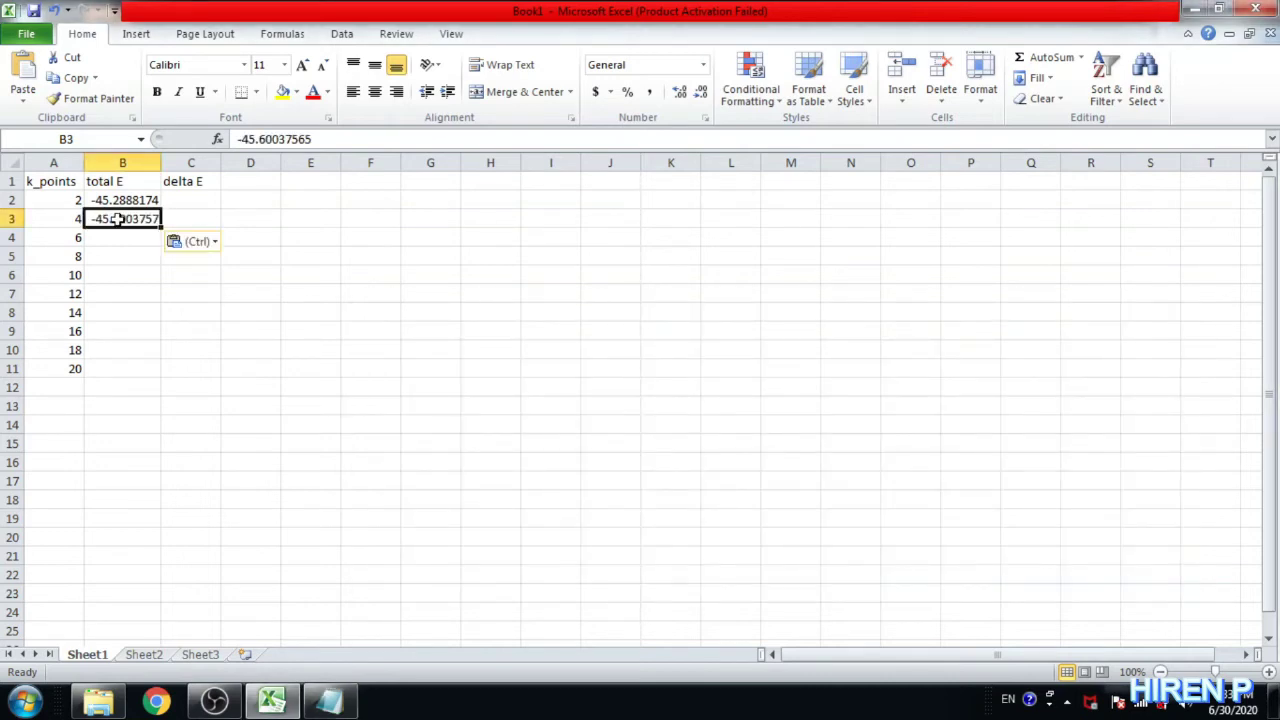
pyautogui.press('Return')
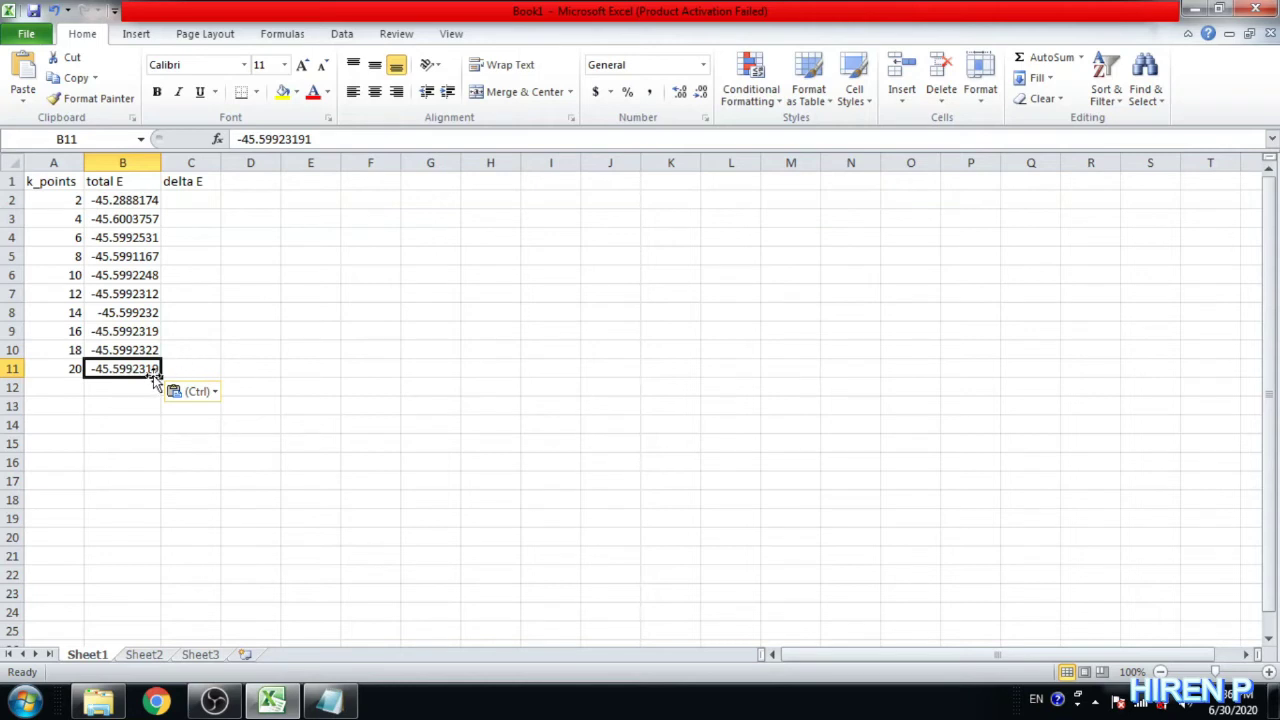
# Enter 0 in C11 and the difference formula =B11-B10 in C10.
pyautogui.click(180, 368)
pyautogui.write('0')
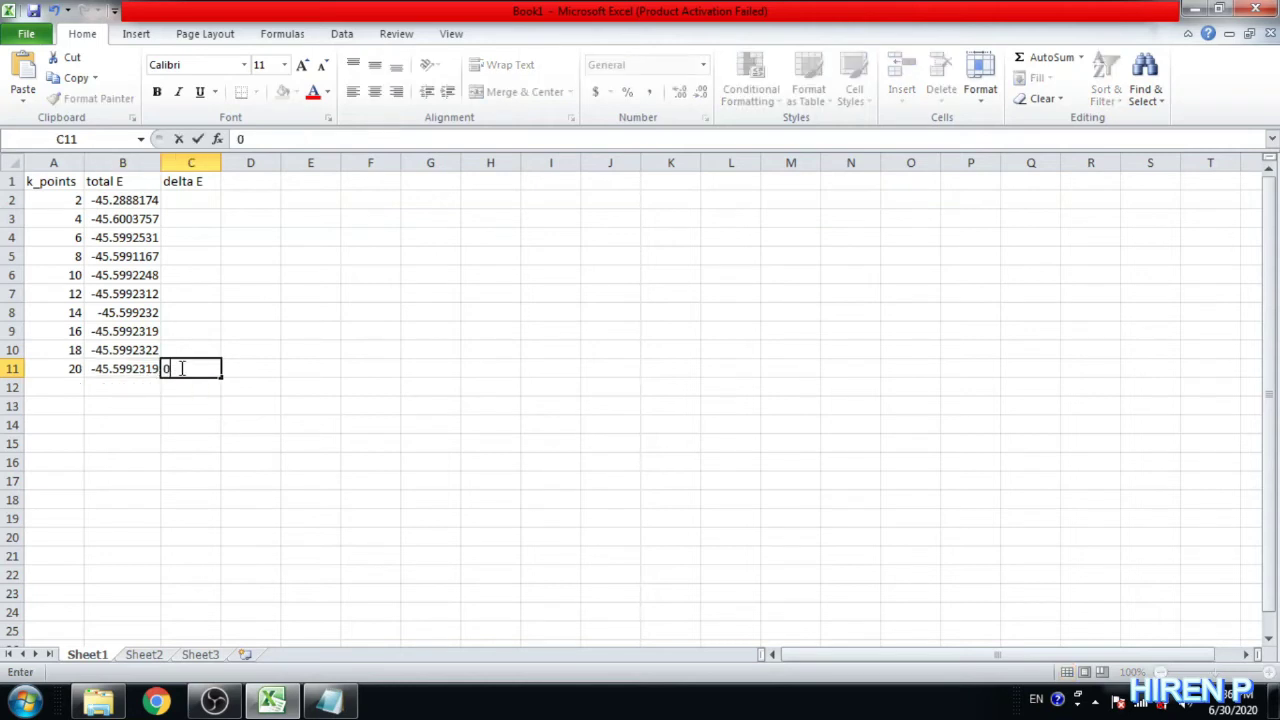
pyautogui.click(190, 348)
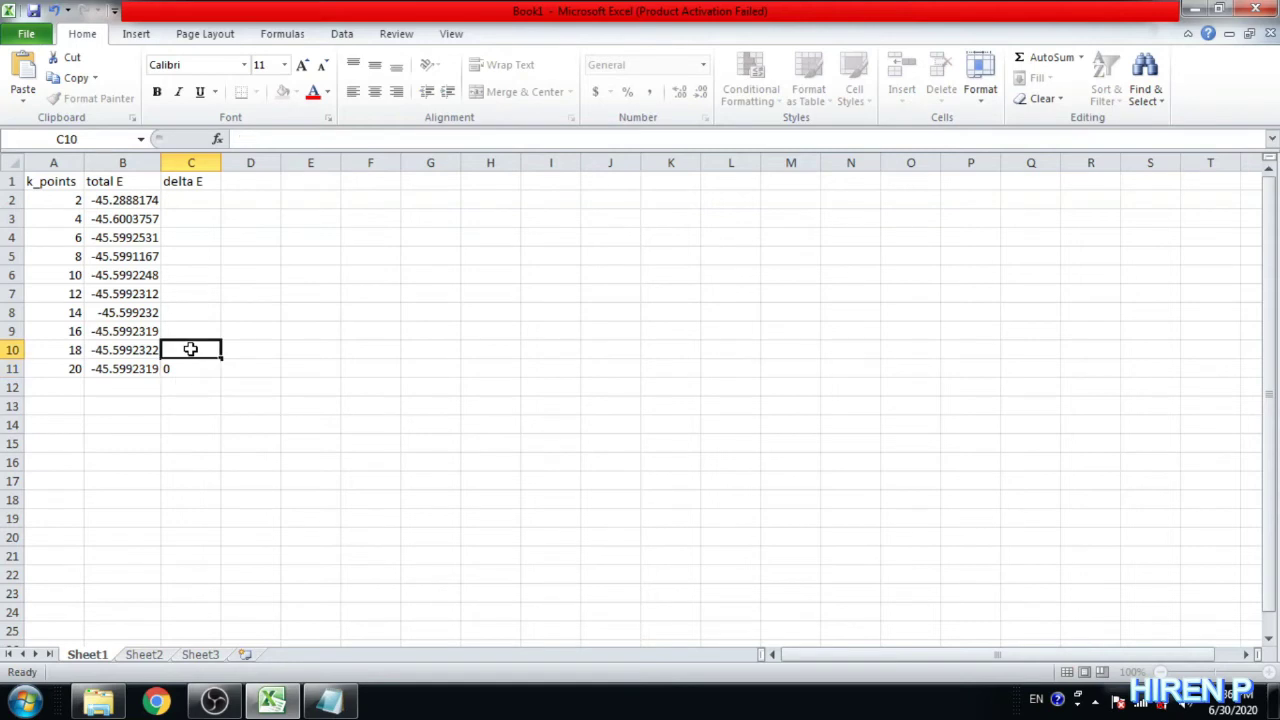
pyautogui.write('=')
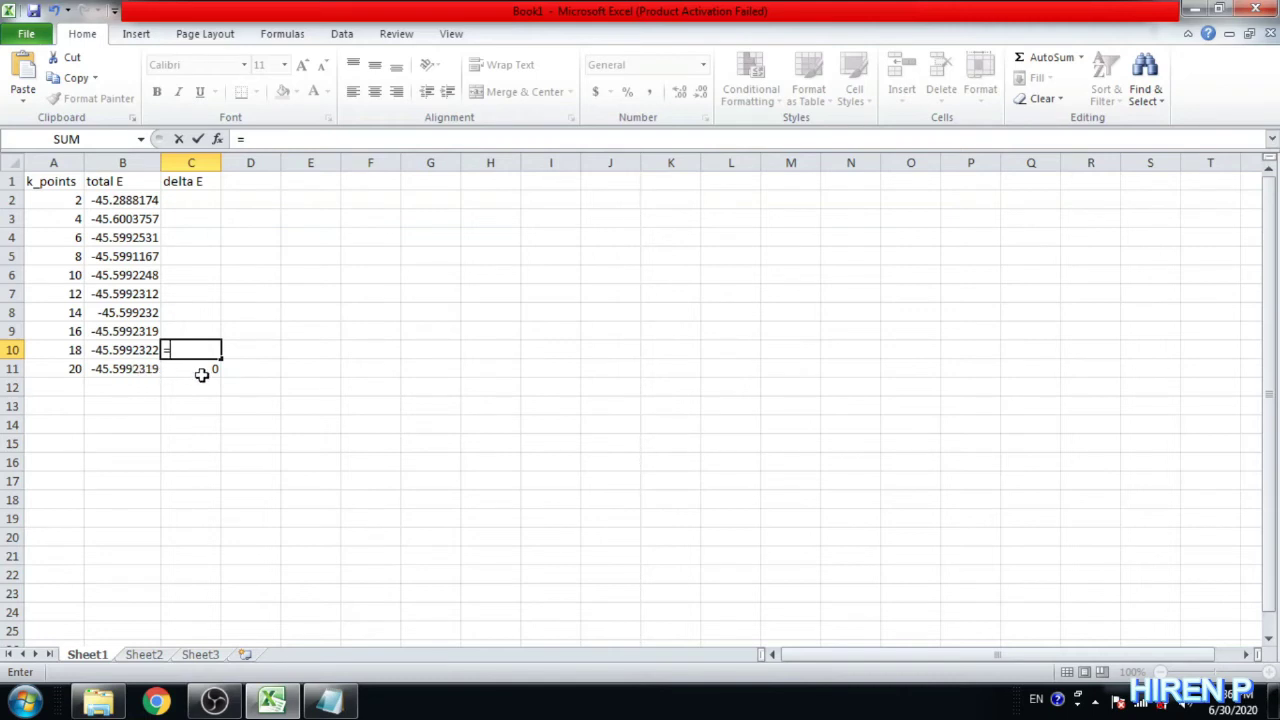
pyautogui.press('Escape')
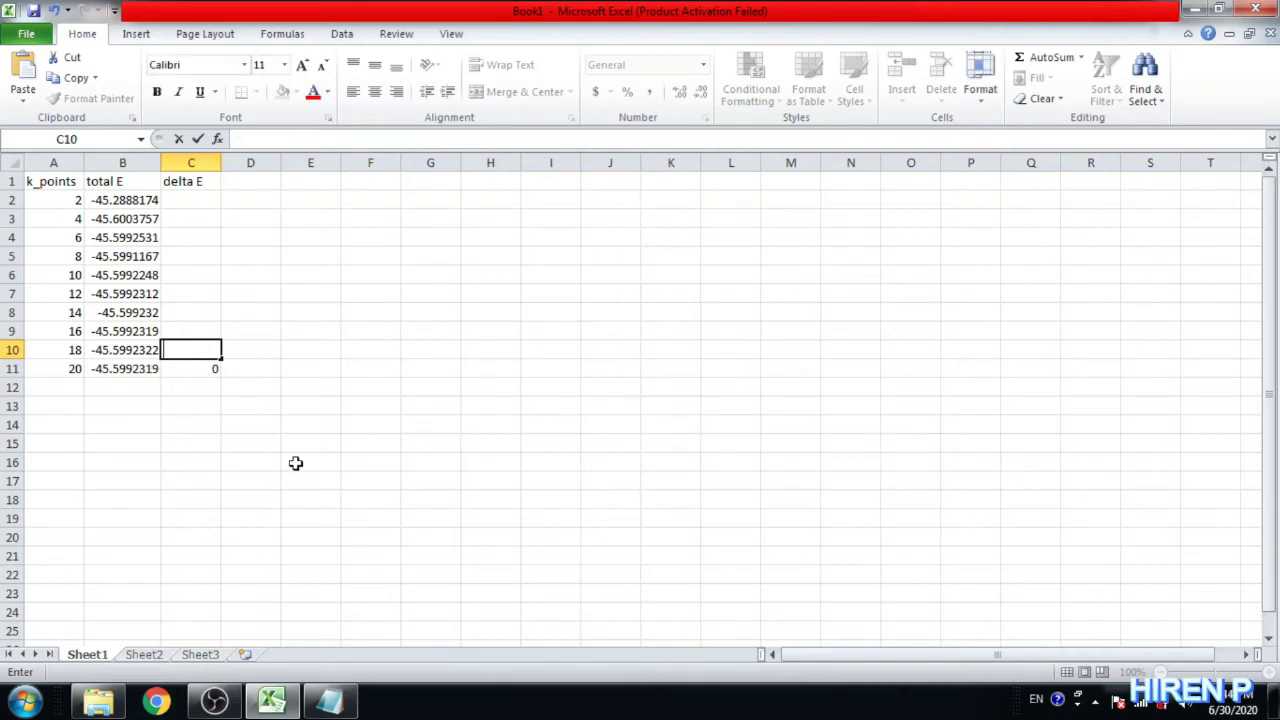
pyautogui.write('=')
pyautogui.press('Left')
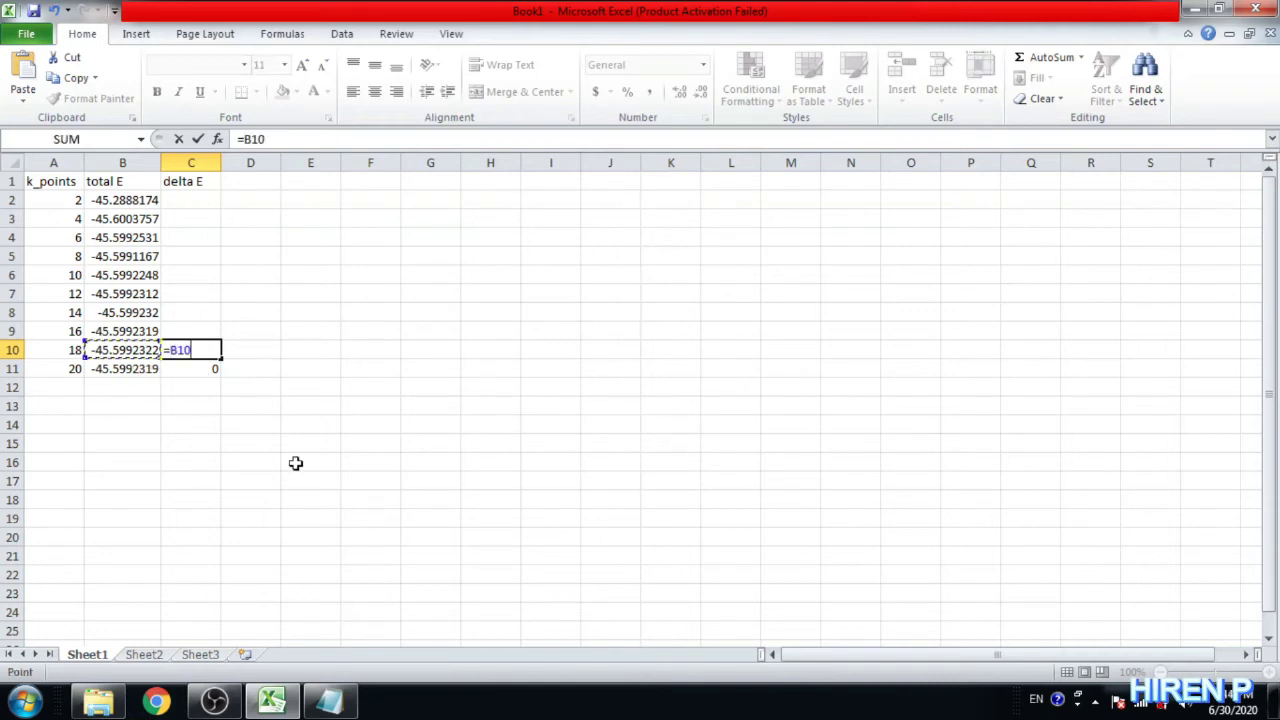
pyautogui.press('Down')
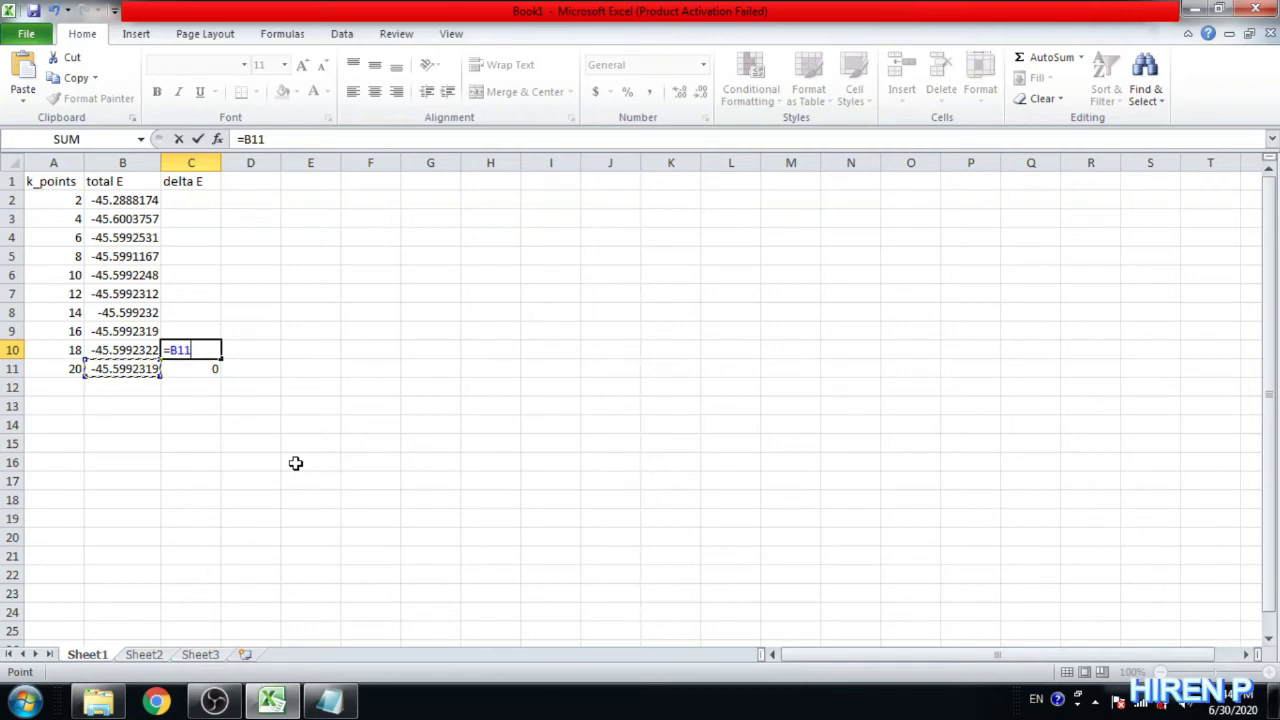
pyautogui.write('-')
pyautogui.press('Up')
pyautogui.press('Left')
pyautogui.press('Down')
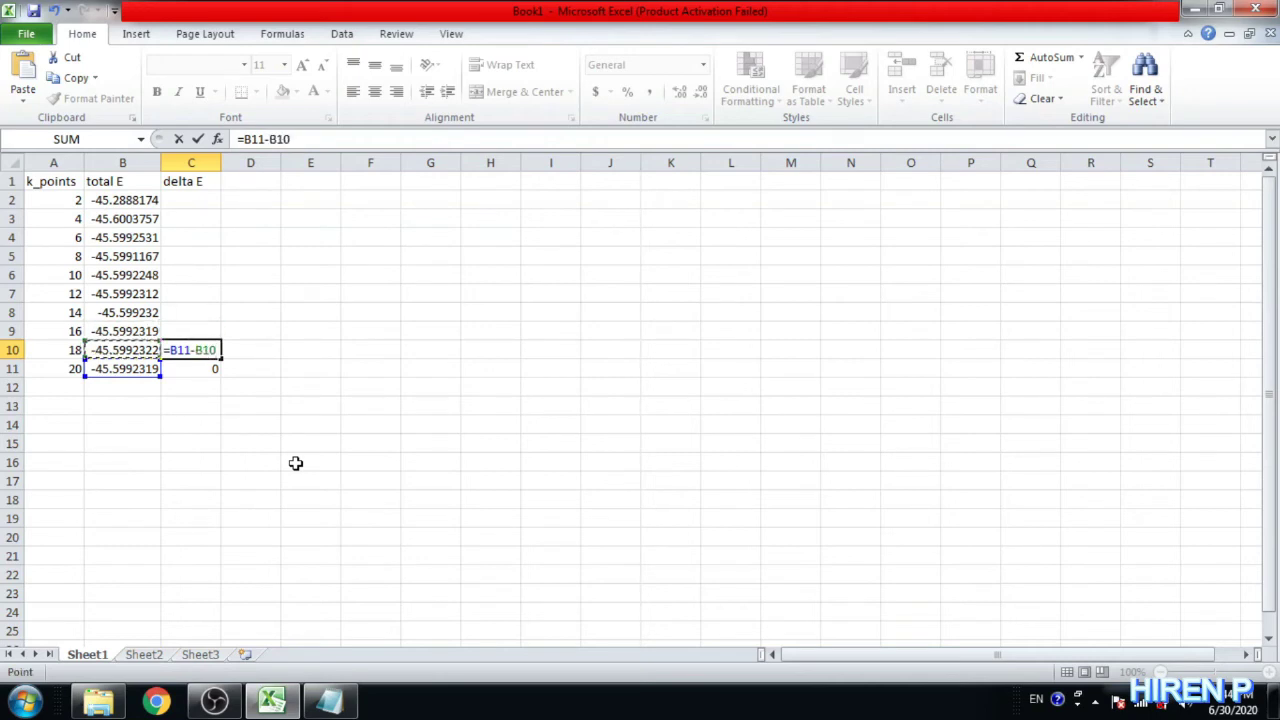
pyautogui.press('Return')
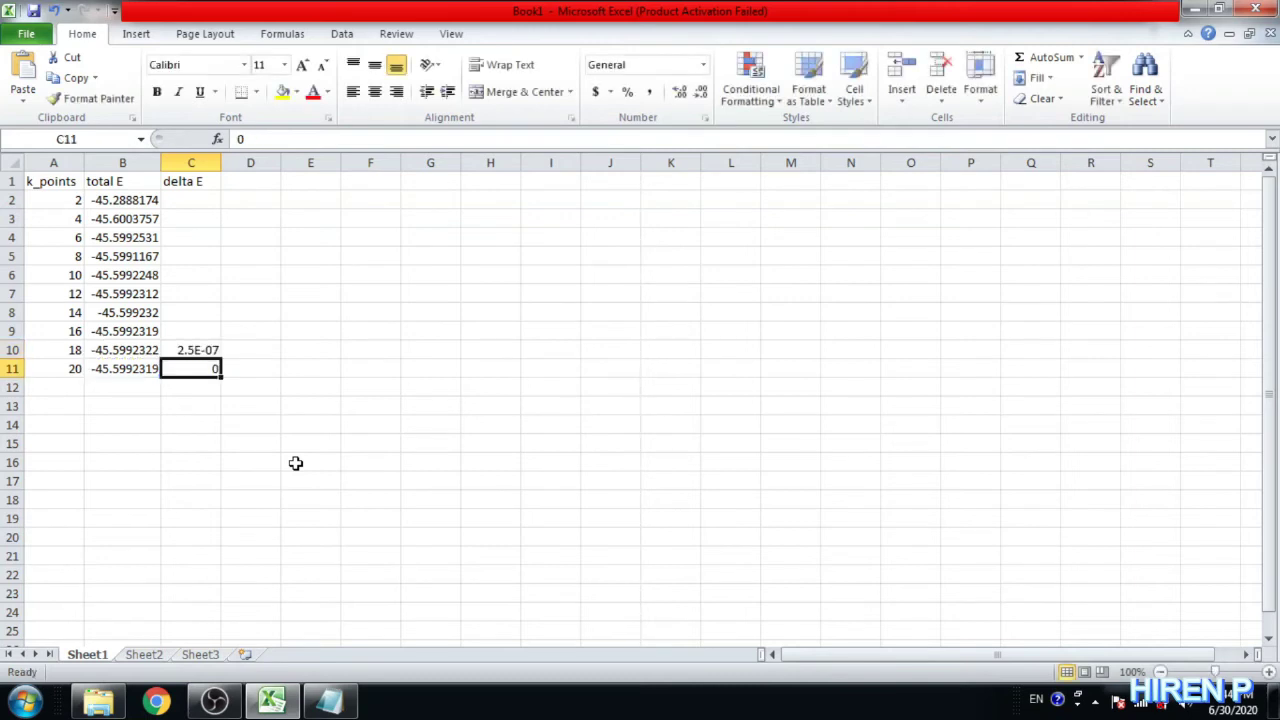
# Copy the difference formula up to C2 and select the delta E range C2:C11.
pyautogui.click(203, 348)
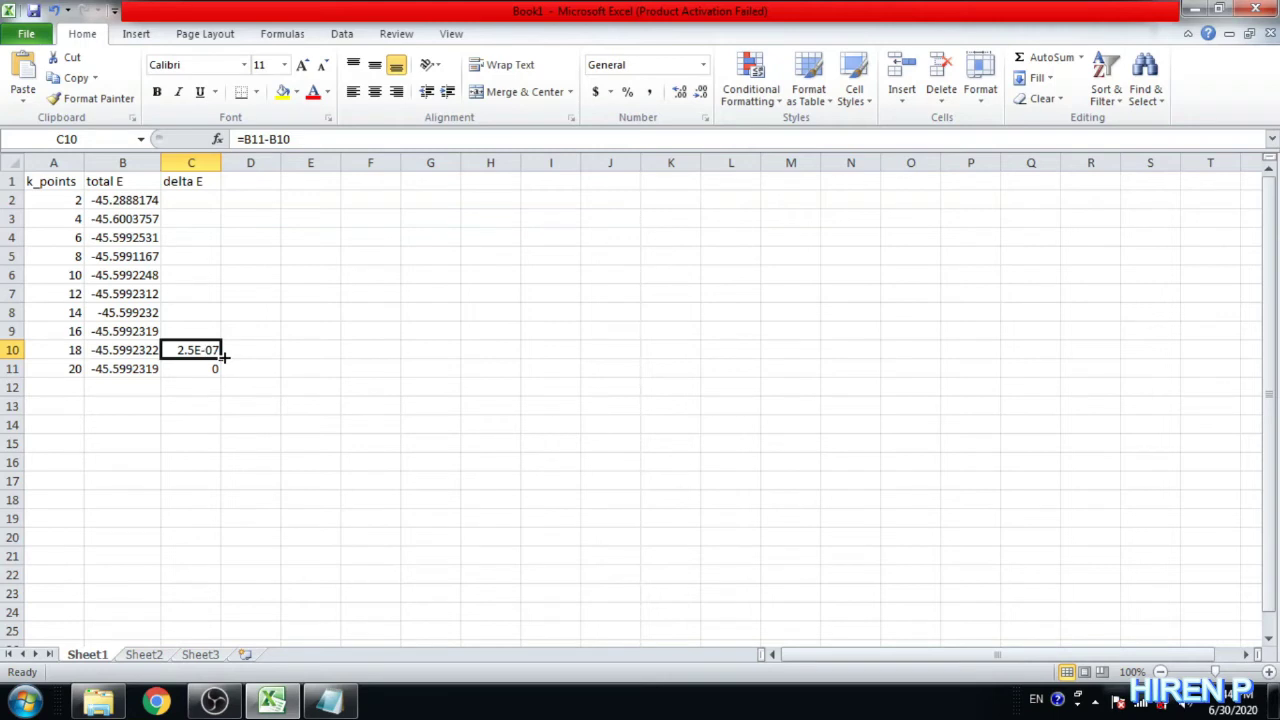
pyautogui.moveTo(224, 357); pyautogui.dragTo(224, 200)
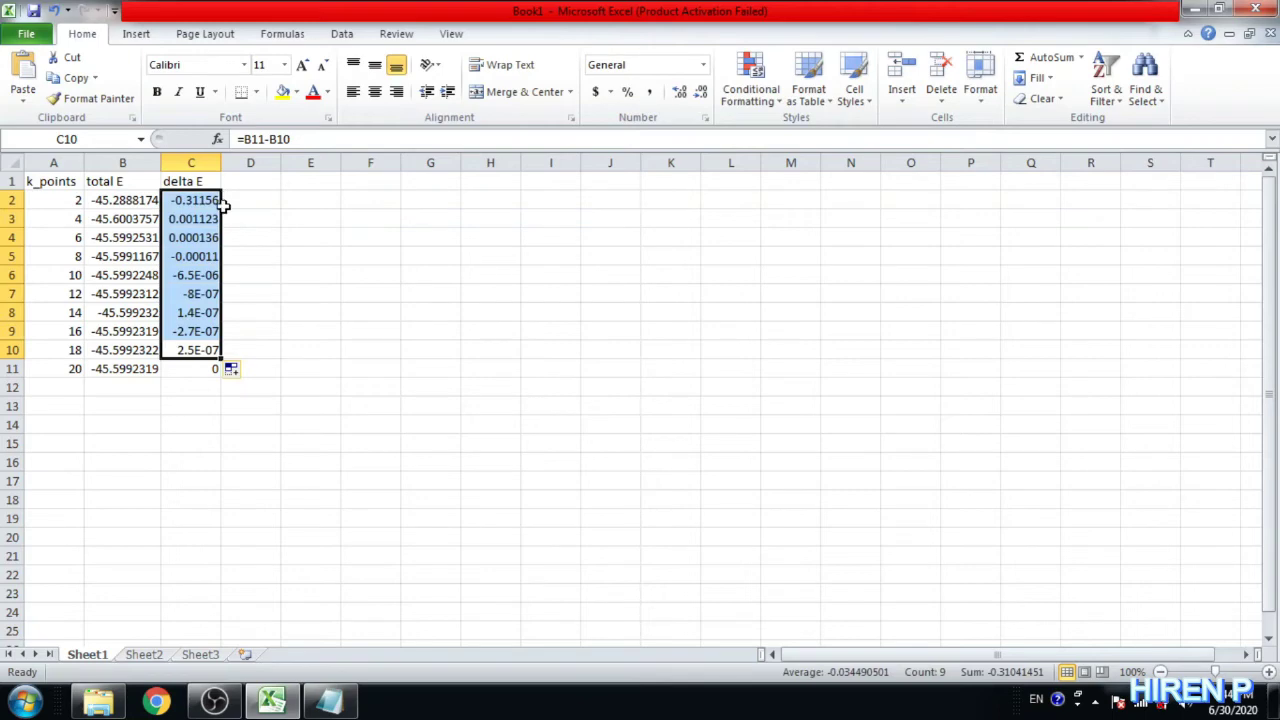
pyautogui.click(209, 366)
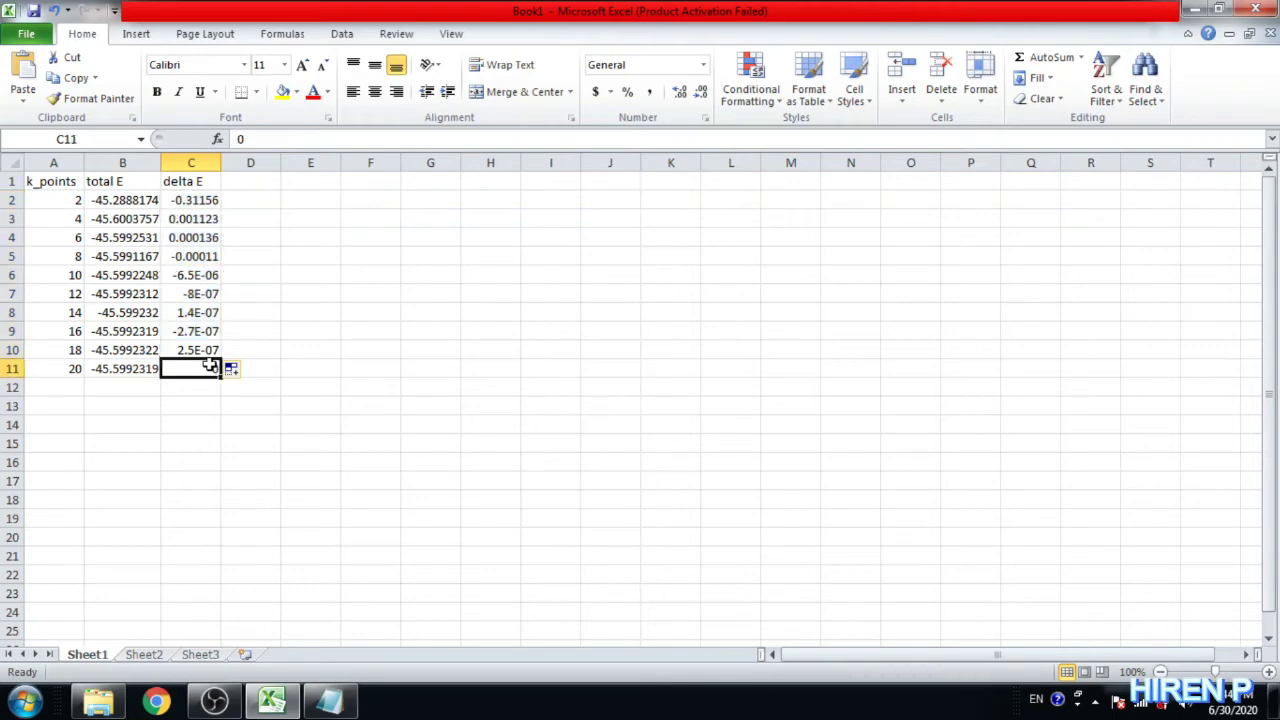
pyautogui.press('Up')
pyautogui.press('Down')
pyautogui.hotkey('shift', 'Up')
pyautogui.hotkey('shift', 'Up')
pyautogui.hotkey('shift', 'Up')
pyautogui.hotkey('shift', 'Up')
pyautogui.hotkey('shift', 'Up')
pyautogui.hotkey('shift', 'Up')
pyautogui.hotkey('shift', 'Up')
pyautogui.hotkey('shift', 'Up')
pyautogui.hotkey('shift', 'Up')
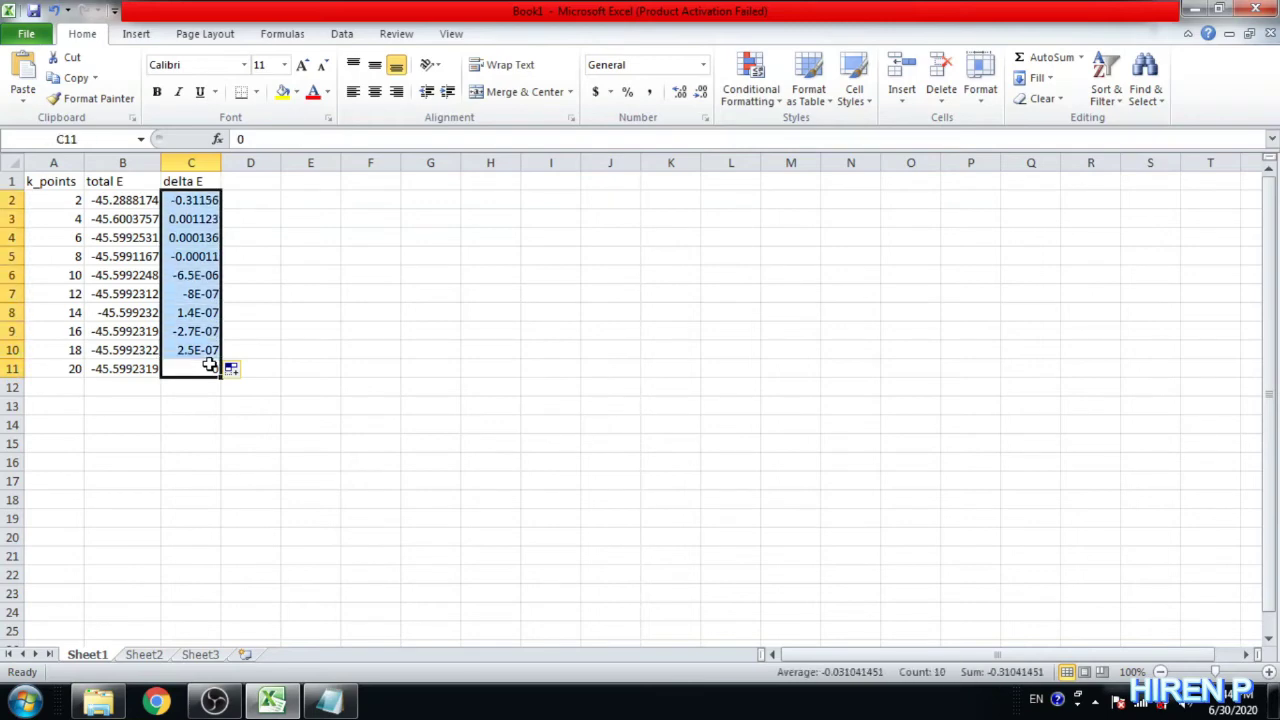
# Format the delta E cells C2:C11 as Number with 8 decimal places.
pyautogui.rightClick(203, 313)
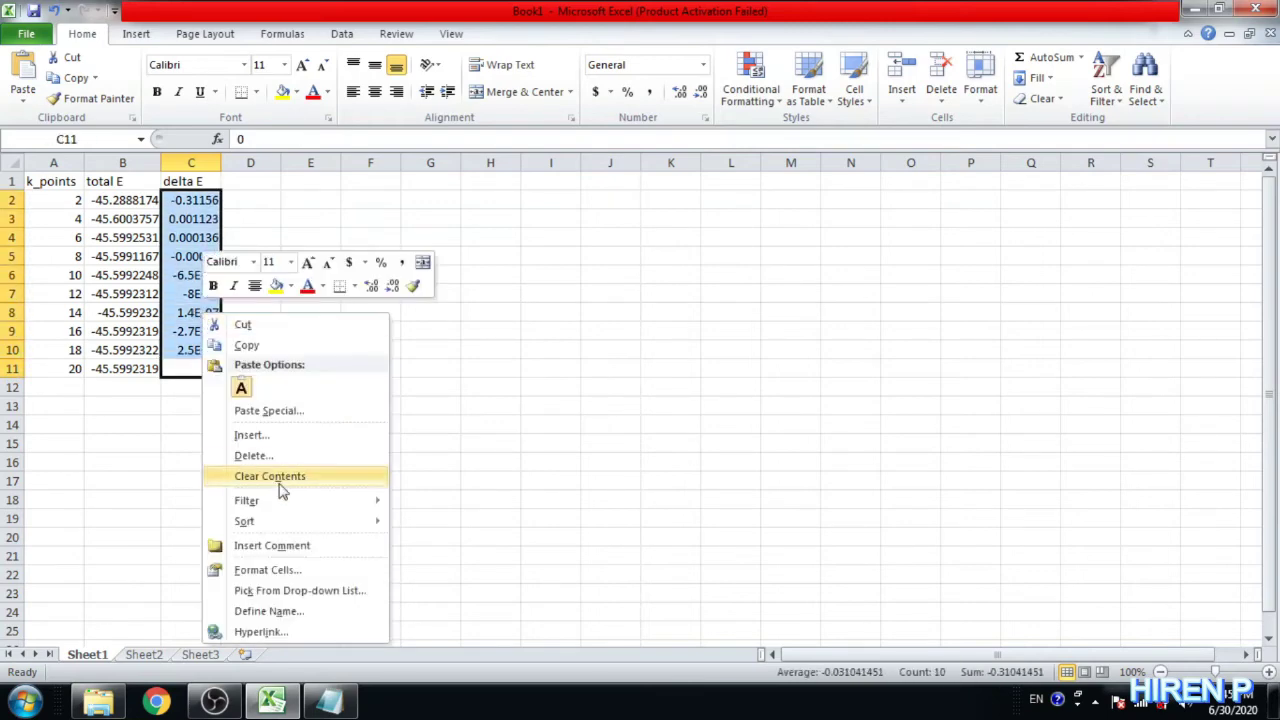
pyautogui.press('Escape')
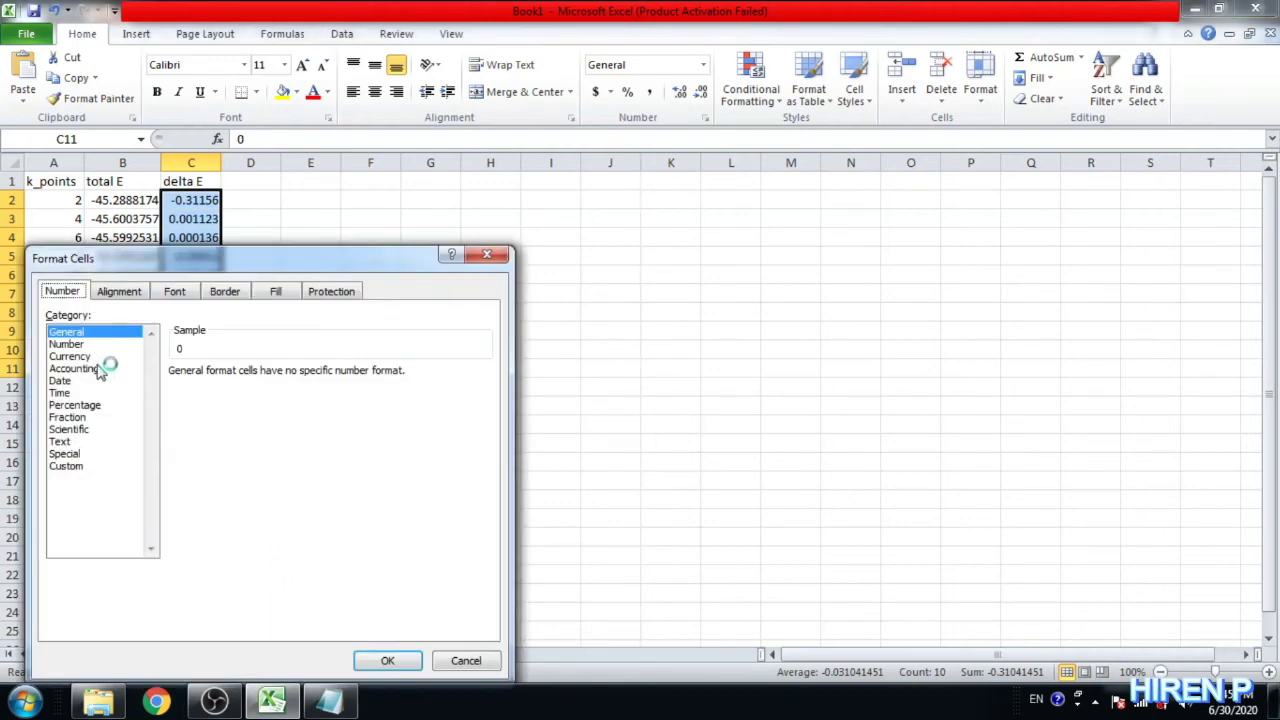
pyautogui.click(100, 344)
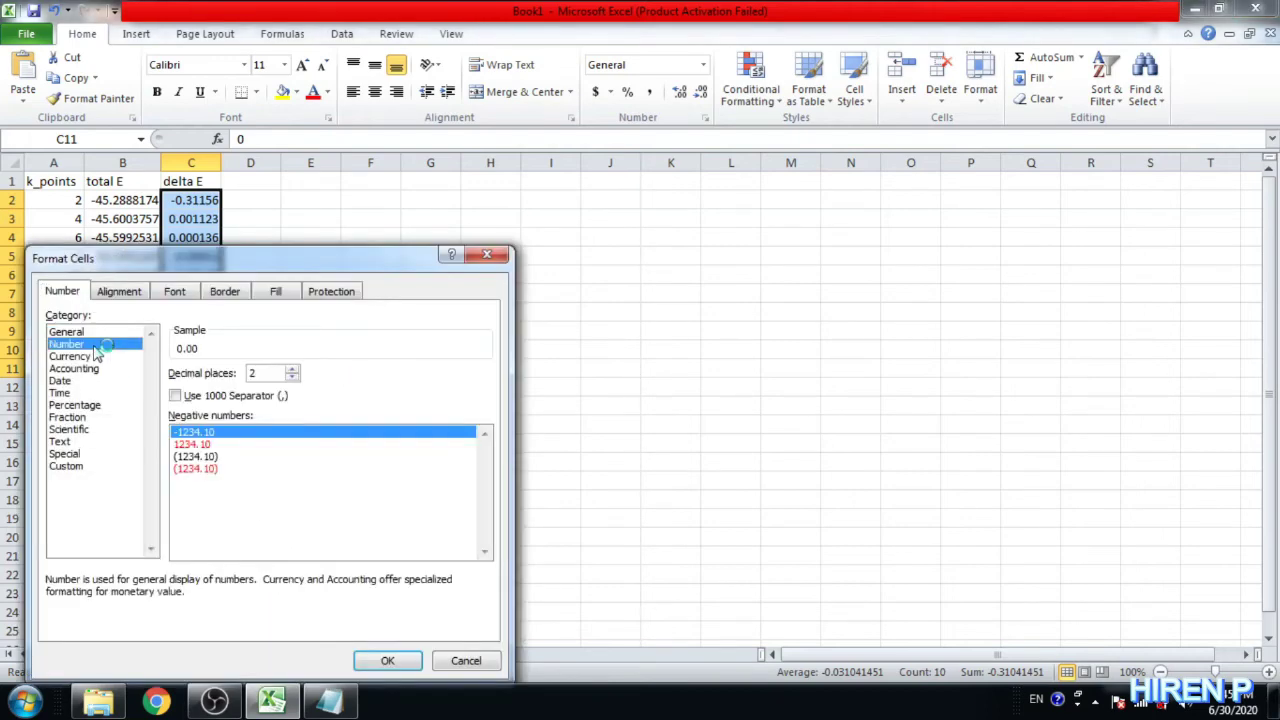
pyautogui.click(292, 368)
pyautogui.click(292, 368)
pyautogui.click(292, 368)
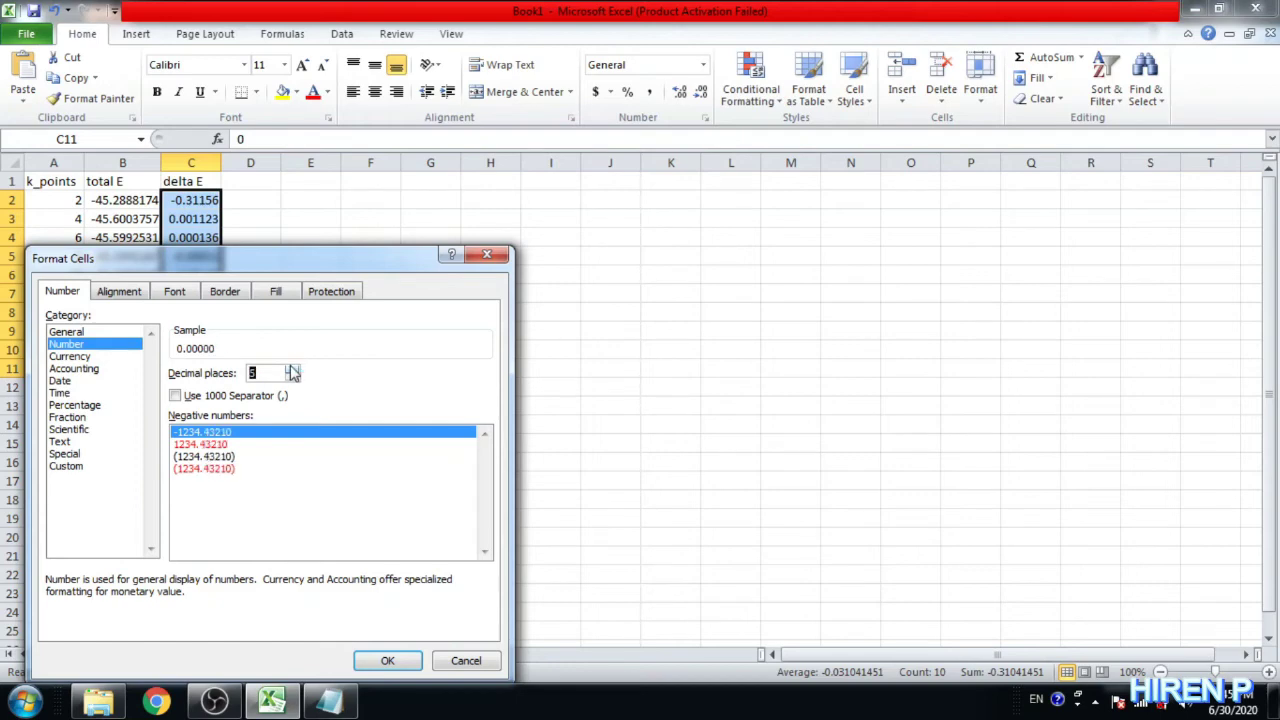
pyautogui.click(292, 368)
pyautogui.click(292, 368)
pyautogui.click(292, 368)
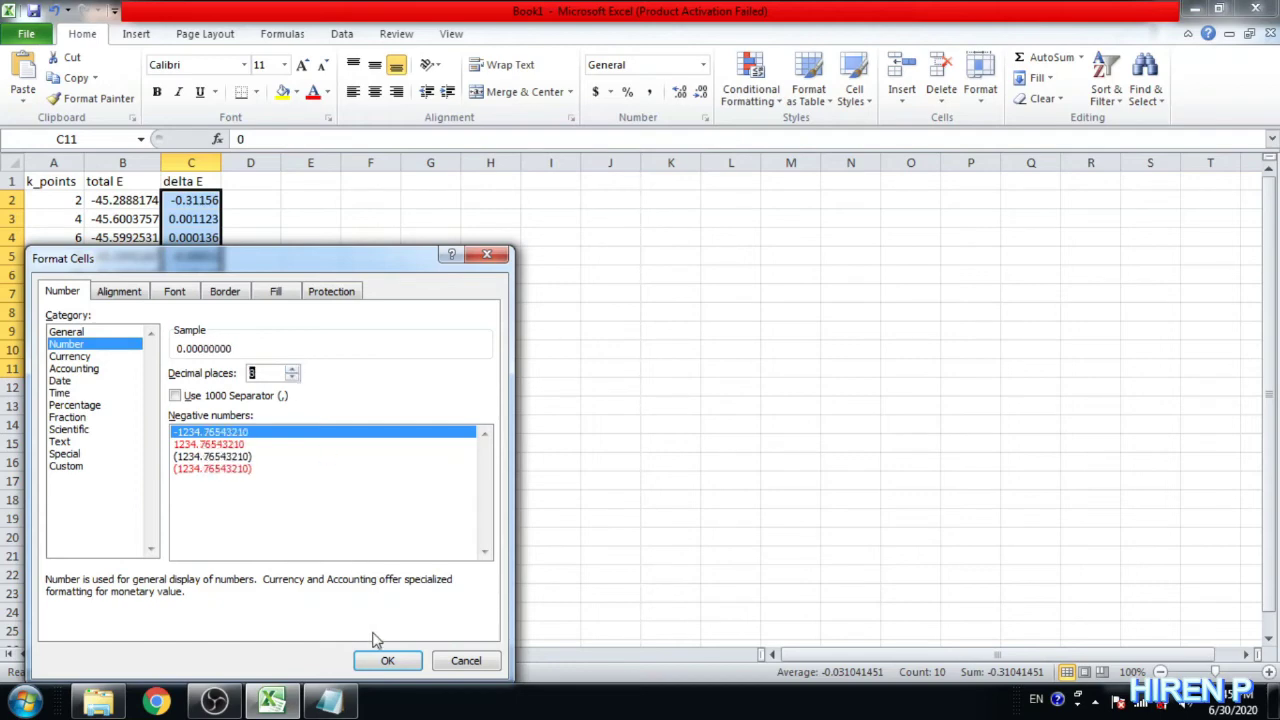
pyautogui.click(384, 662)
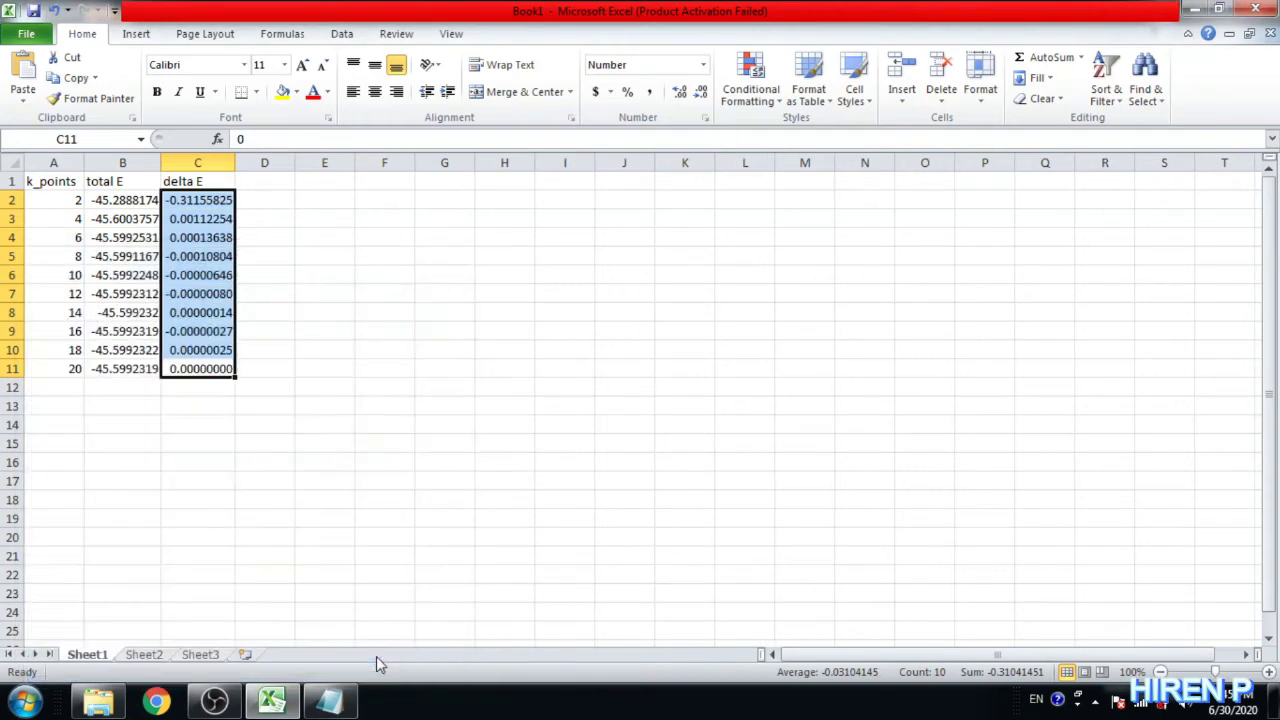
pyautogui.click(281, 369)
pyautogui.click(229, 202)
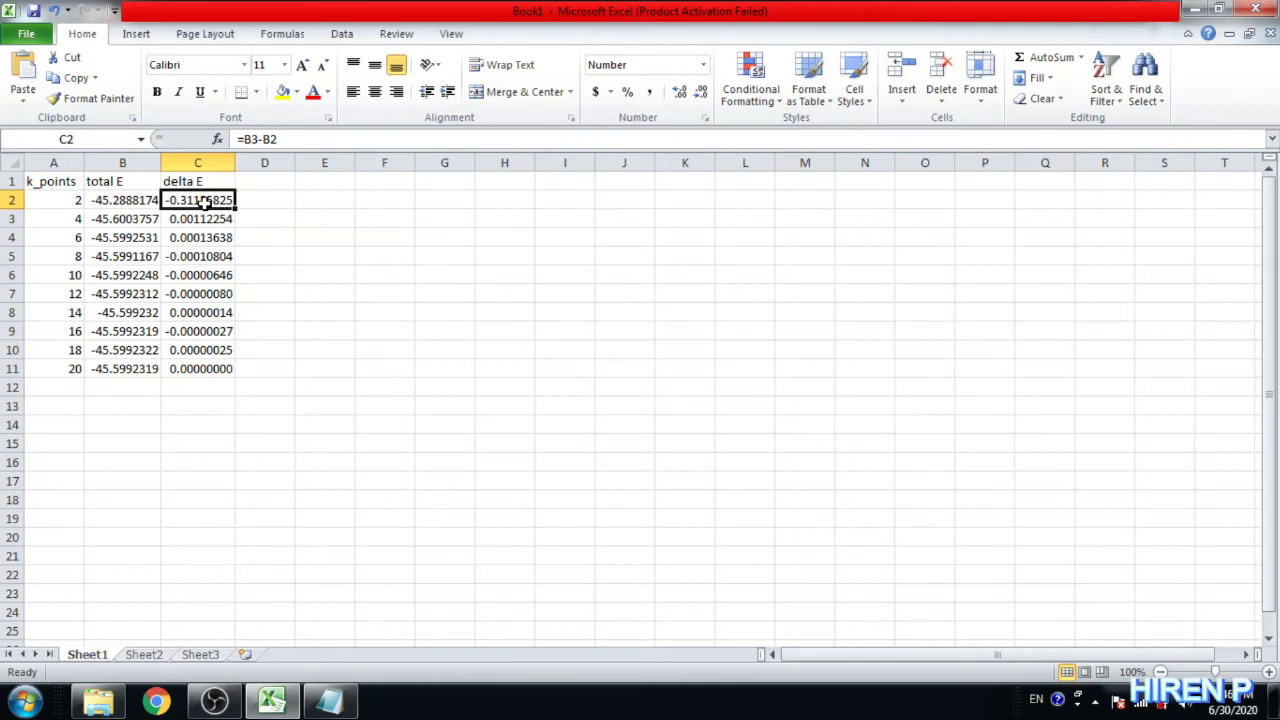
pyautogui.click(213, 237)
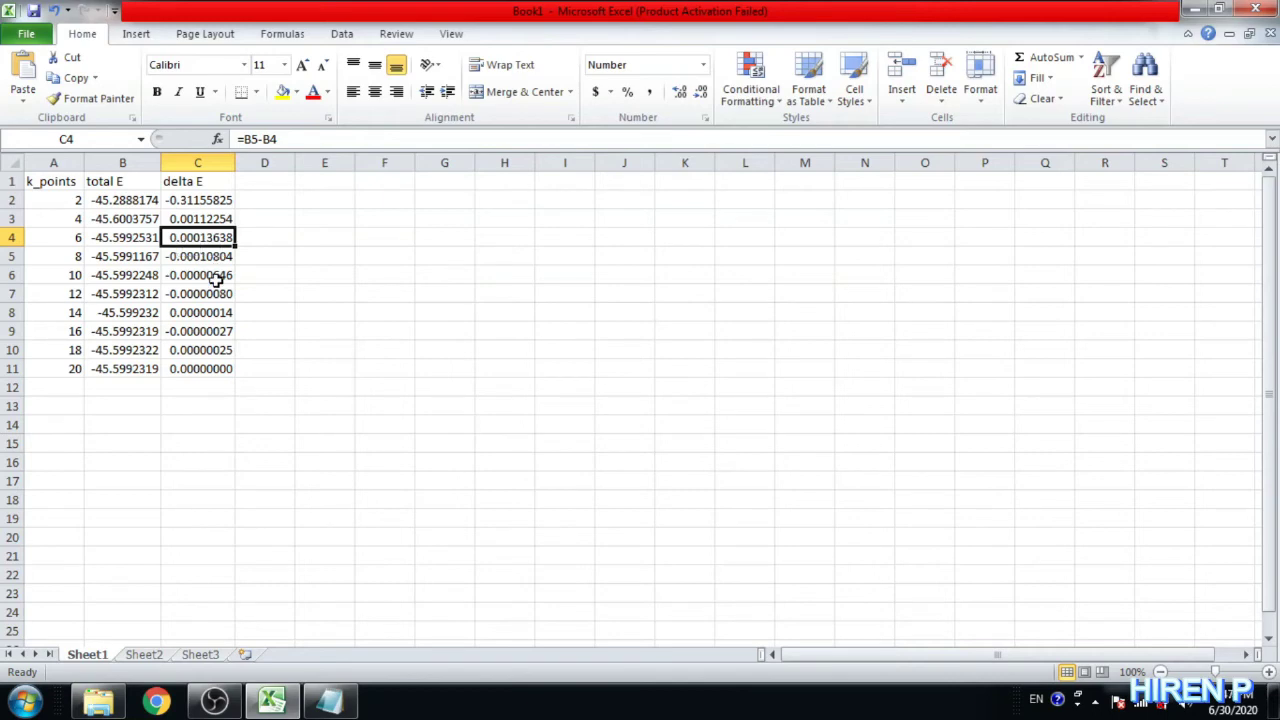
pyautogui.click(73, 241)
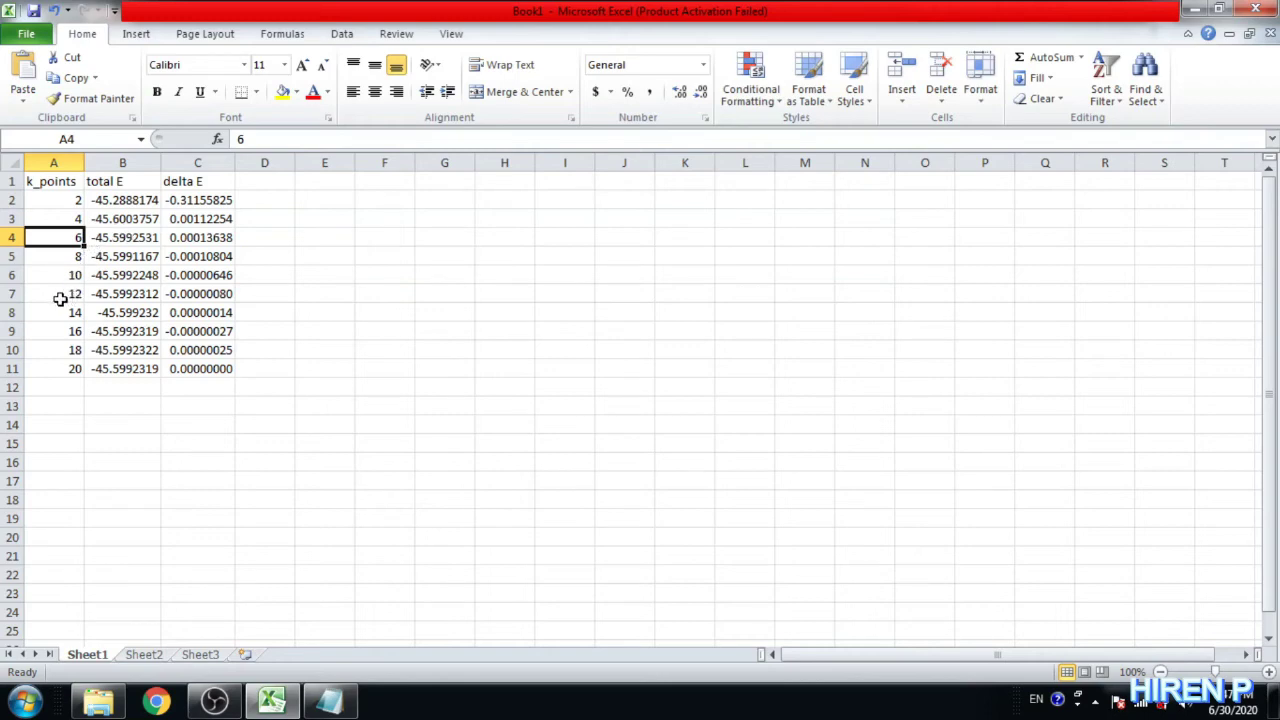
pyautogui.click(57, 279)
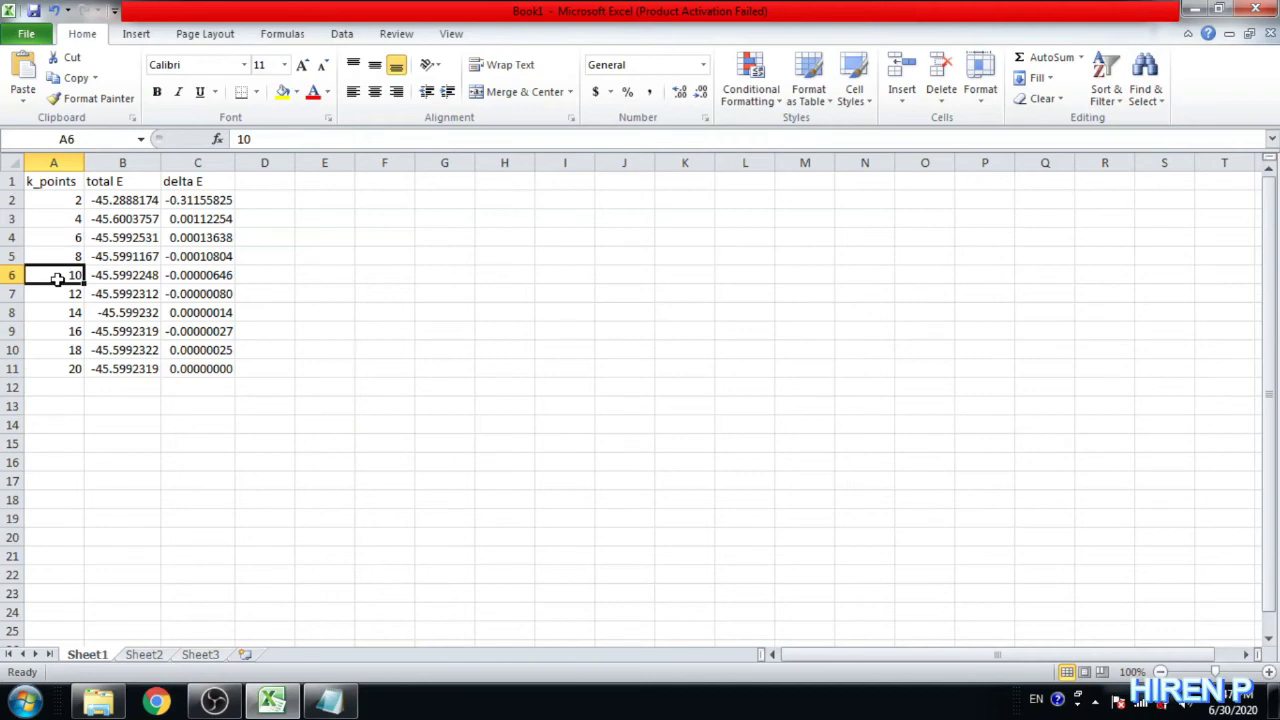
pyautogui.click(61, 202)
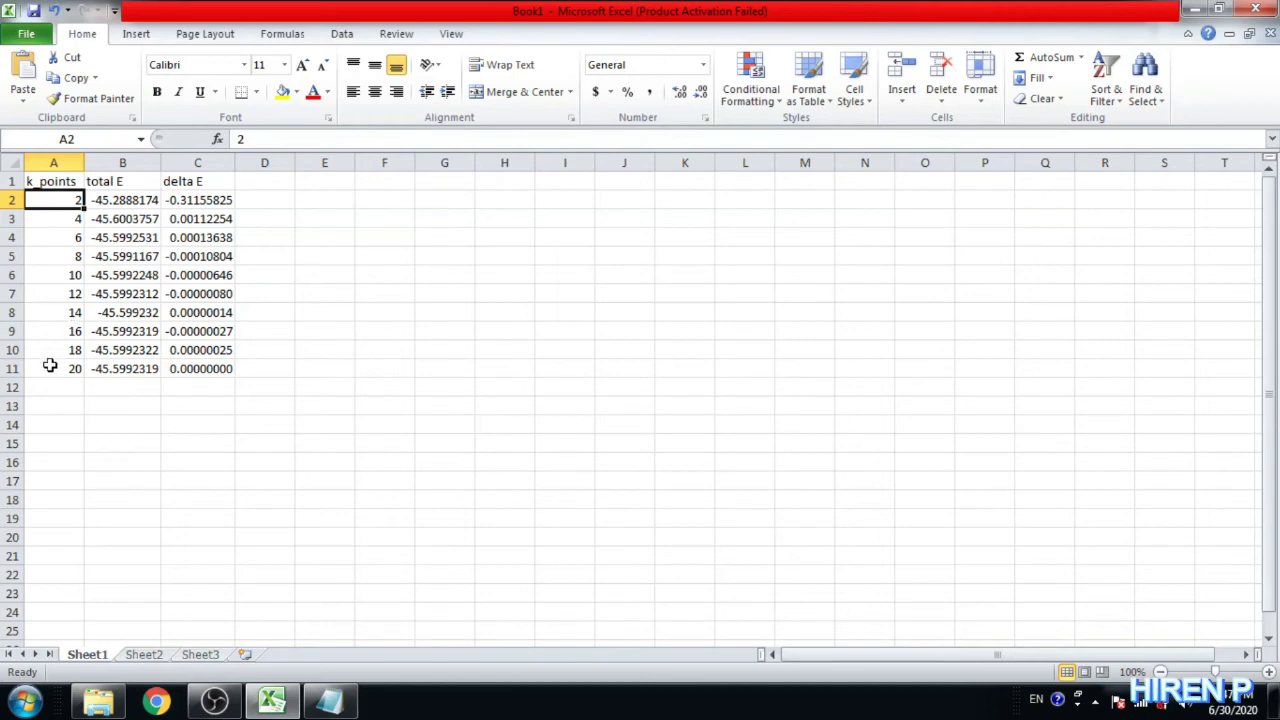
# Insert a smooth-line scatter chart of k_points versus total E from A2:B11.
pyautogui.hotkey('shift', 'Down')
pyautogui.hotkey('shift', 'Down')
pyautogui.hotkey('shift', 'Down')
pyautogui.hotkey('shift', 'Down')
pyautogui.hotkey('shift', 'Down')
pyautogui.hotkey('shift', 'Down')
pyautogui.hotkey('shift', 'Down')
pyautogui.hotkey('shift', 'Down')
pyautogui.hotkey('shift', 'Down')
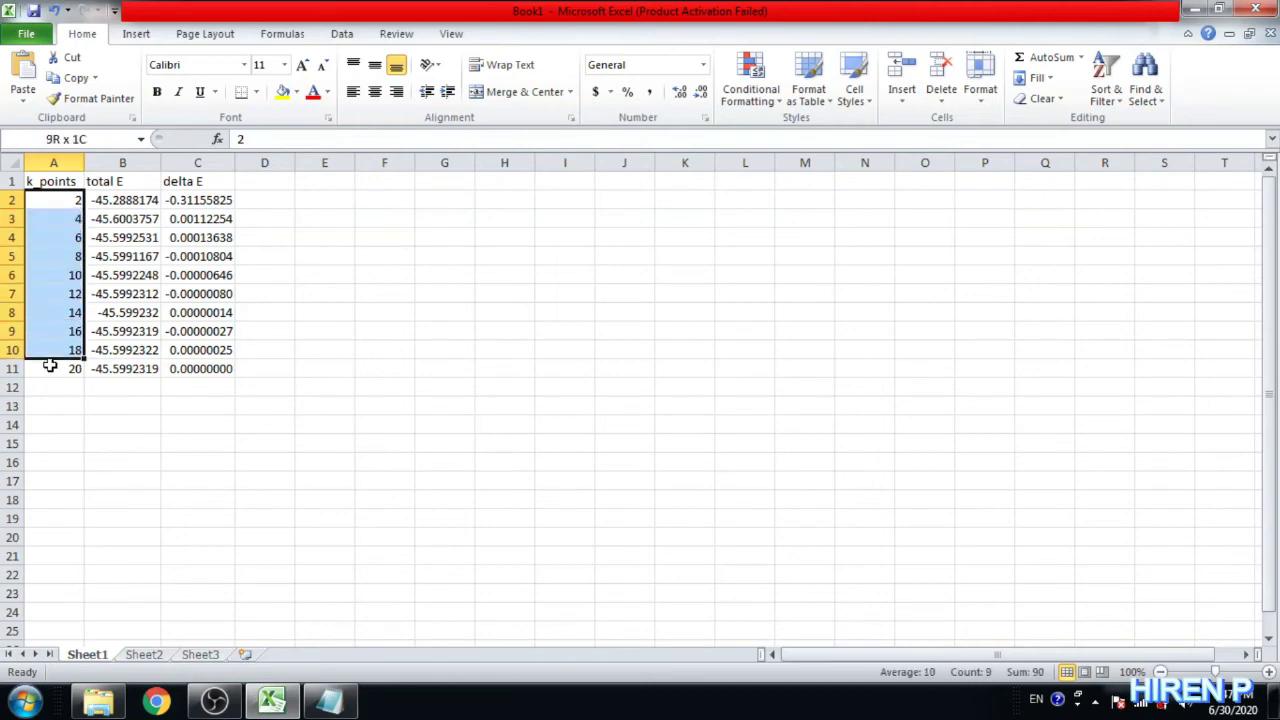
pyautogui.hotkey('shift', 'Right')
pyautogui.hotkey('shift', 'Right')
pyautogui.hotkey('shift', 'Left')
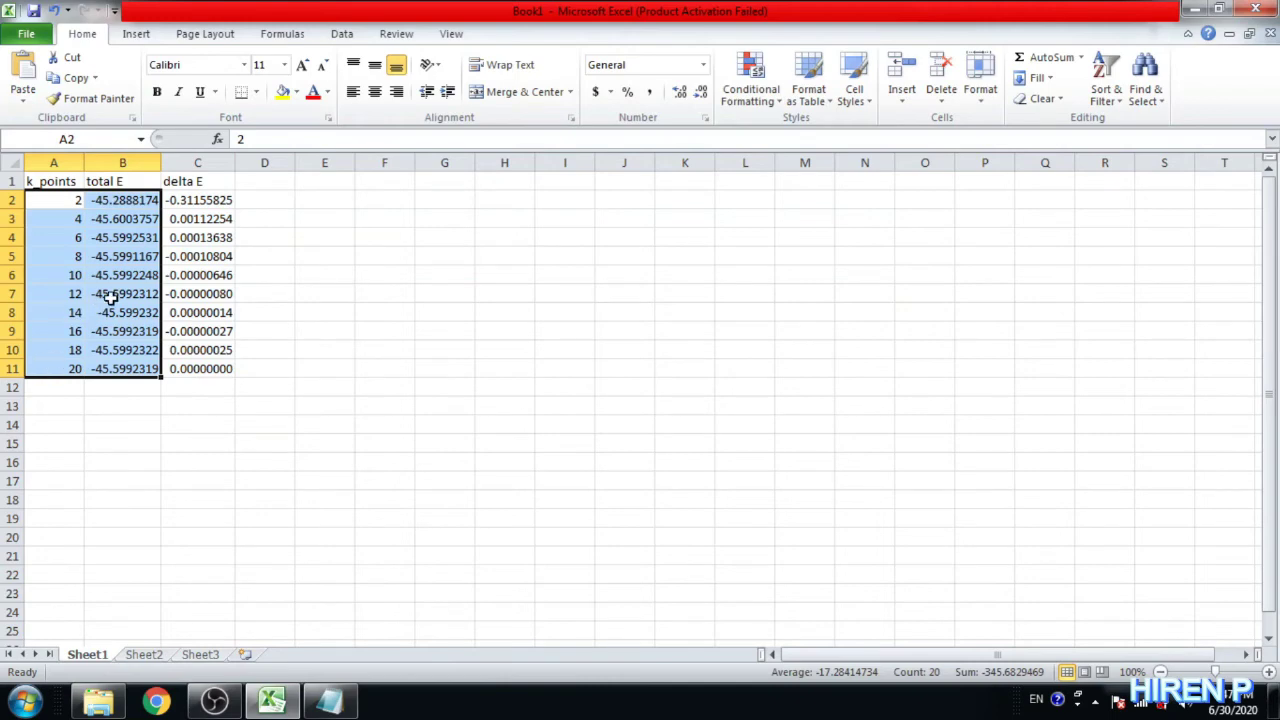
pyautogui.click(140, 38)
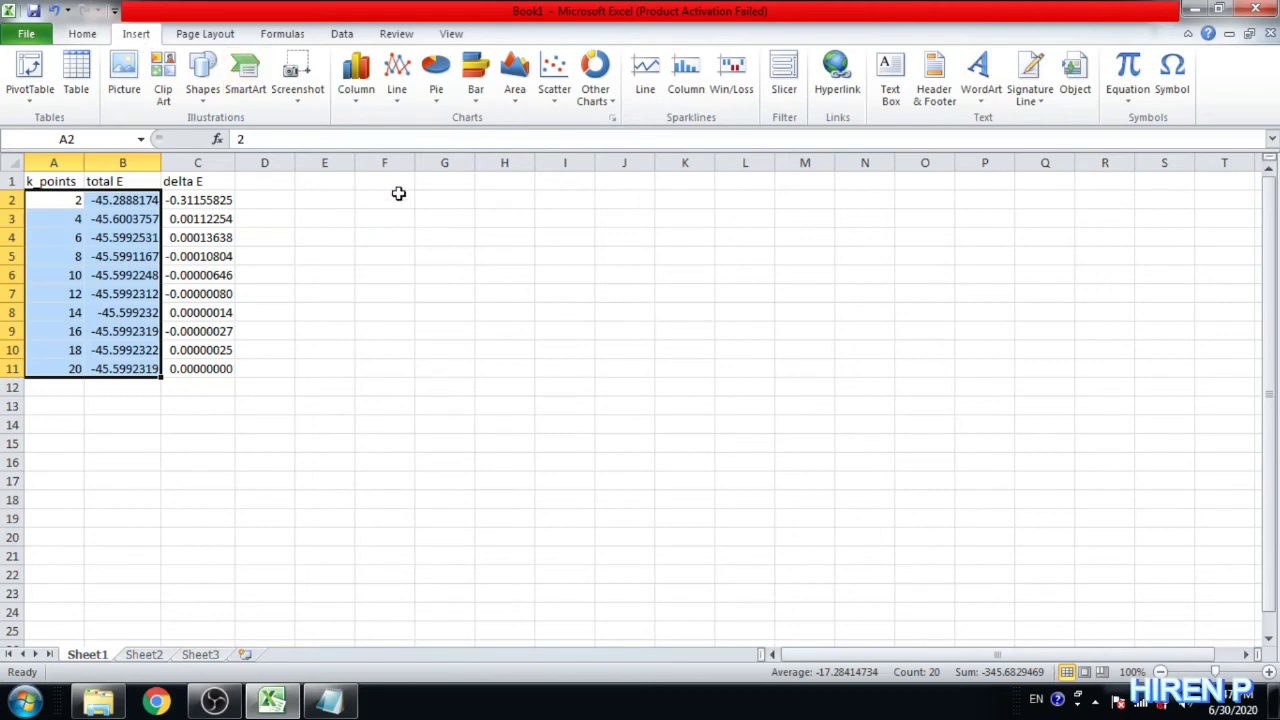
pyautogui.click(560, 107)
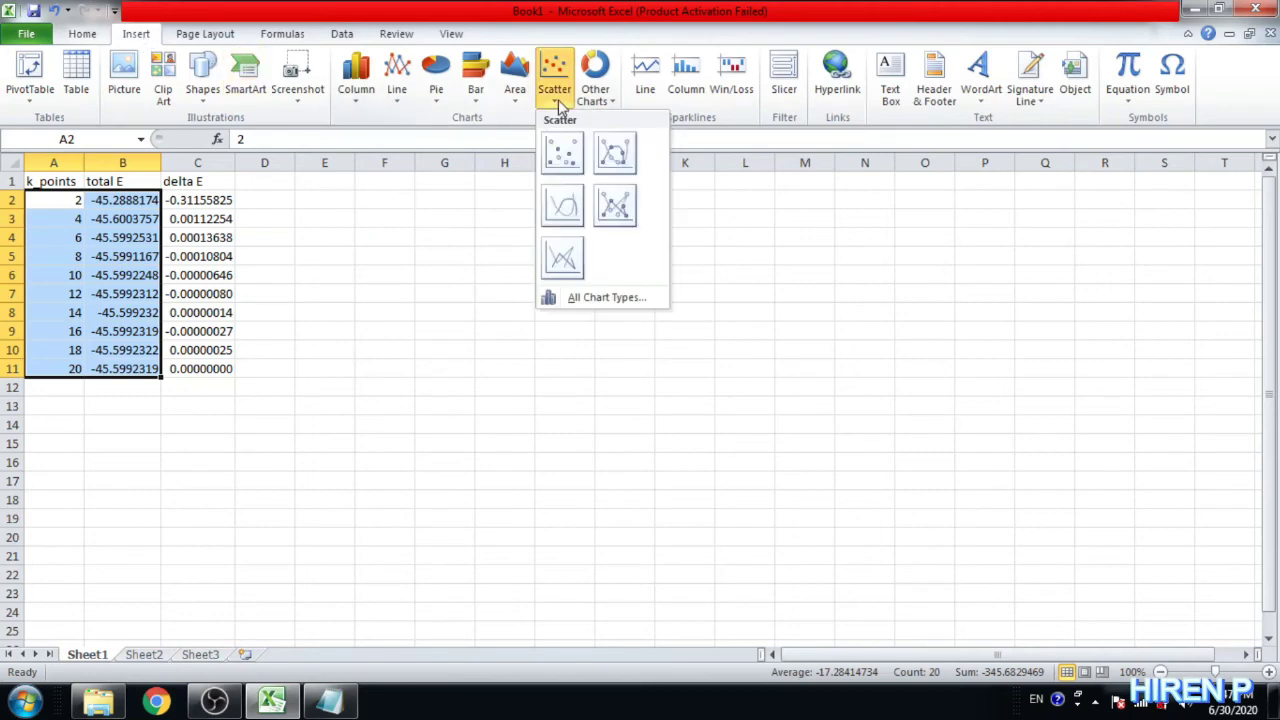
pyautogui.click(615, 152)
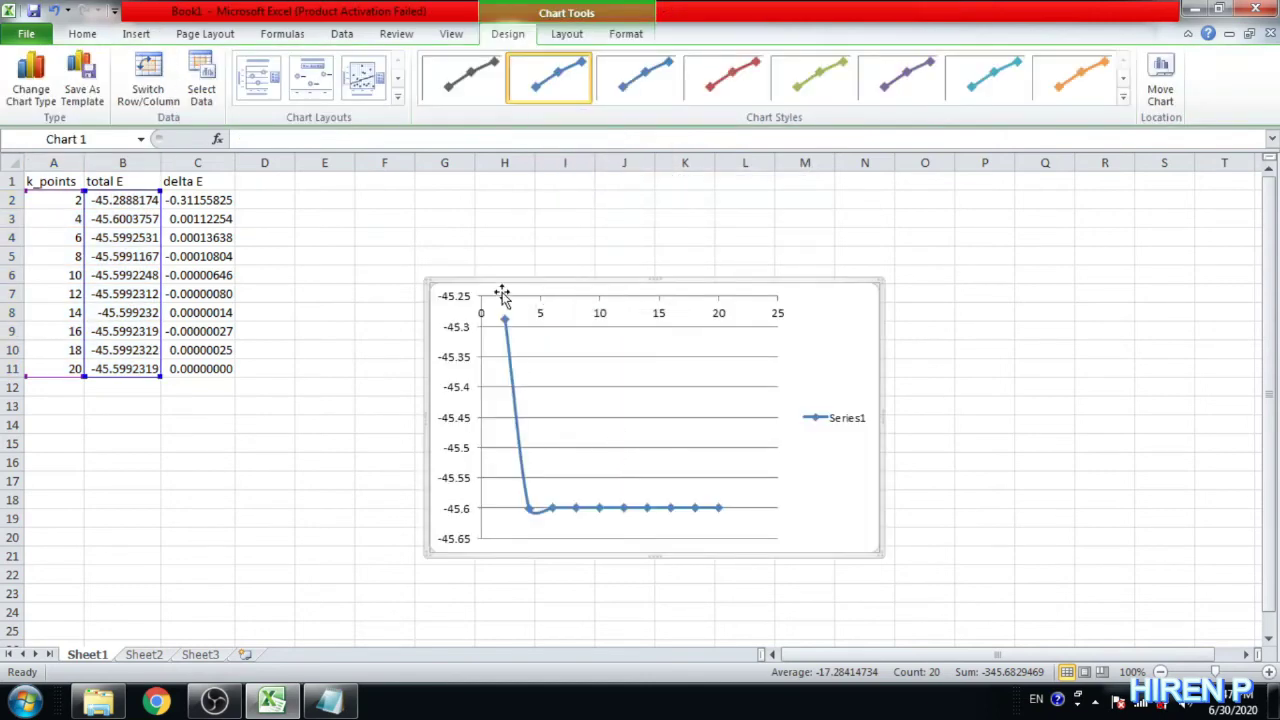
# Delete the chart's Series1 legend so the plot area widens.
pyautogui.click(840, 428)
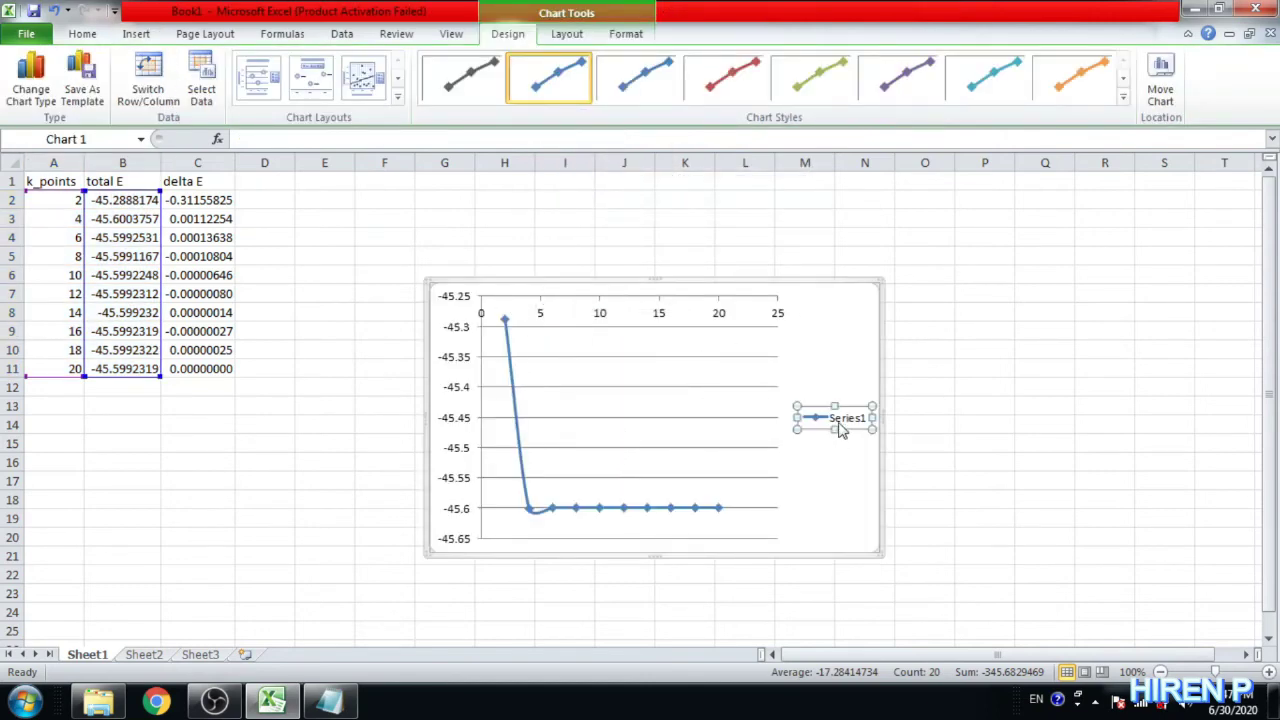
pyautogui.press('Delete')
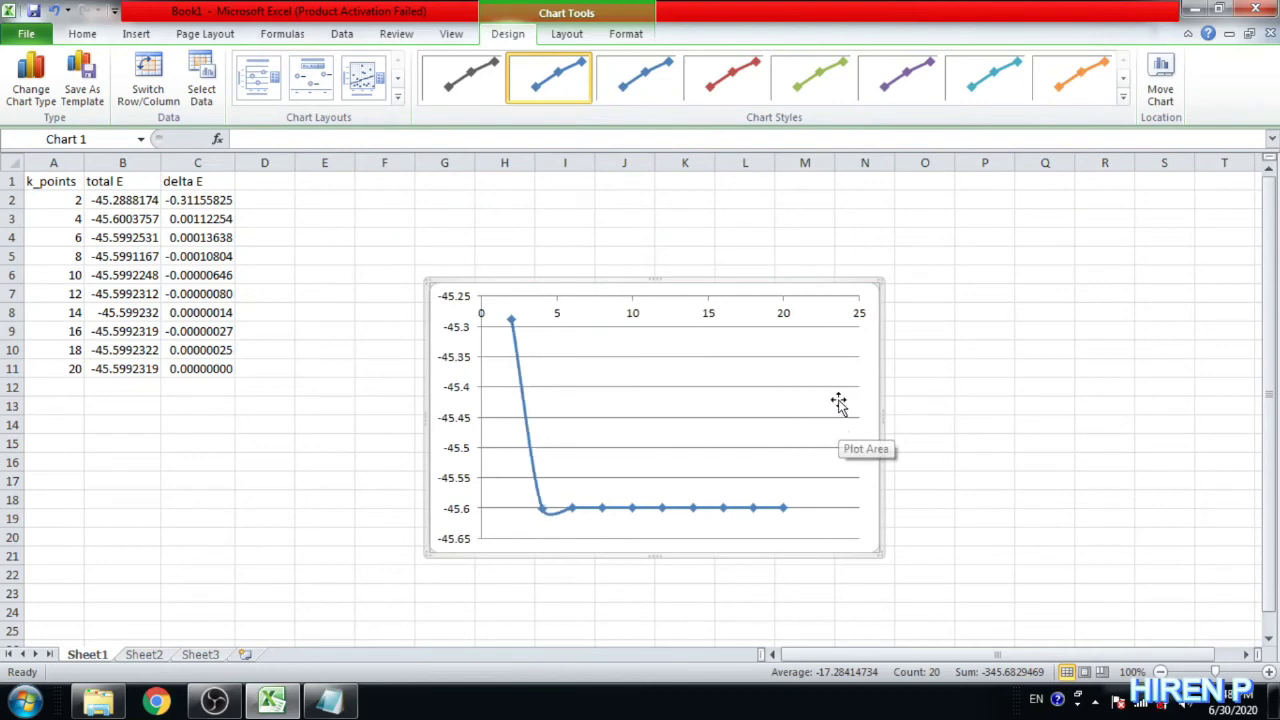
pyautogui.rightClick(838, 405)
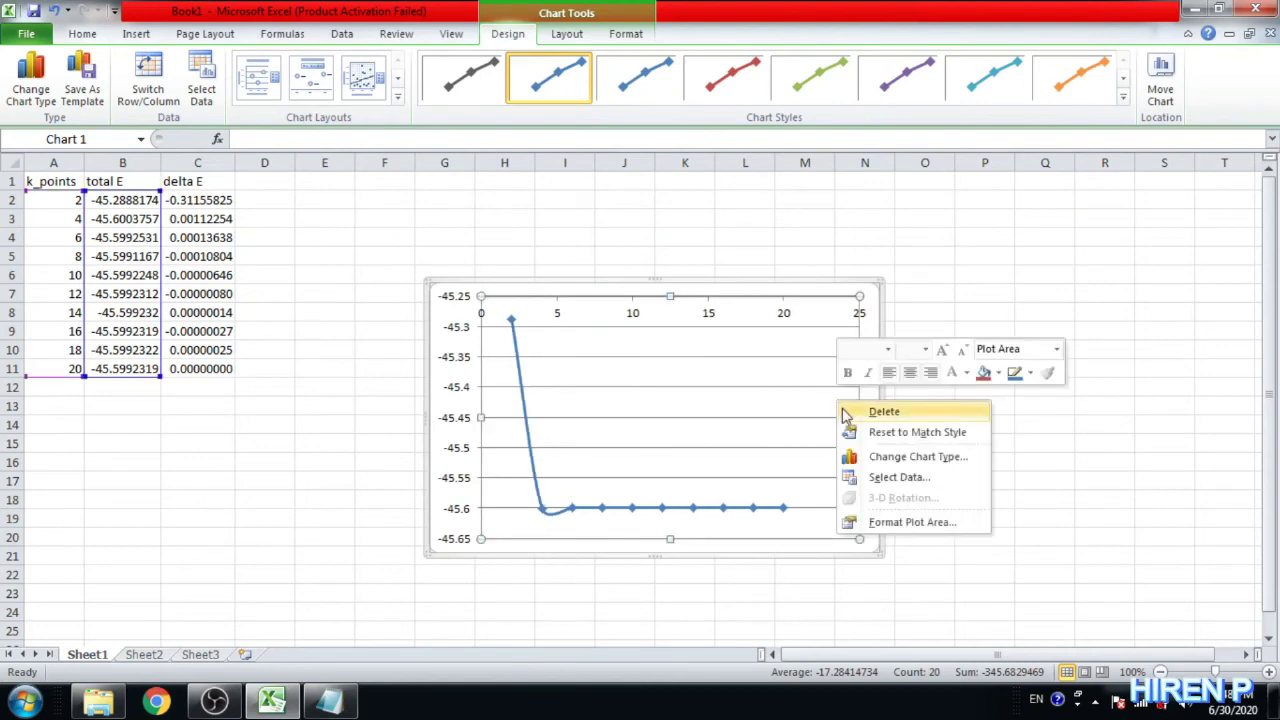
pyautogui.click(812, 548)
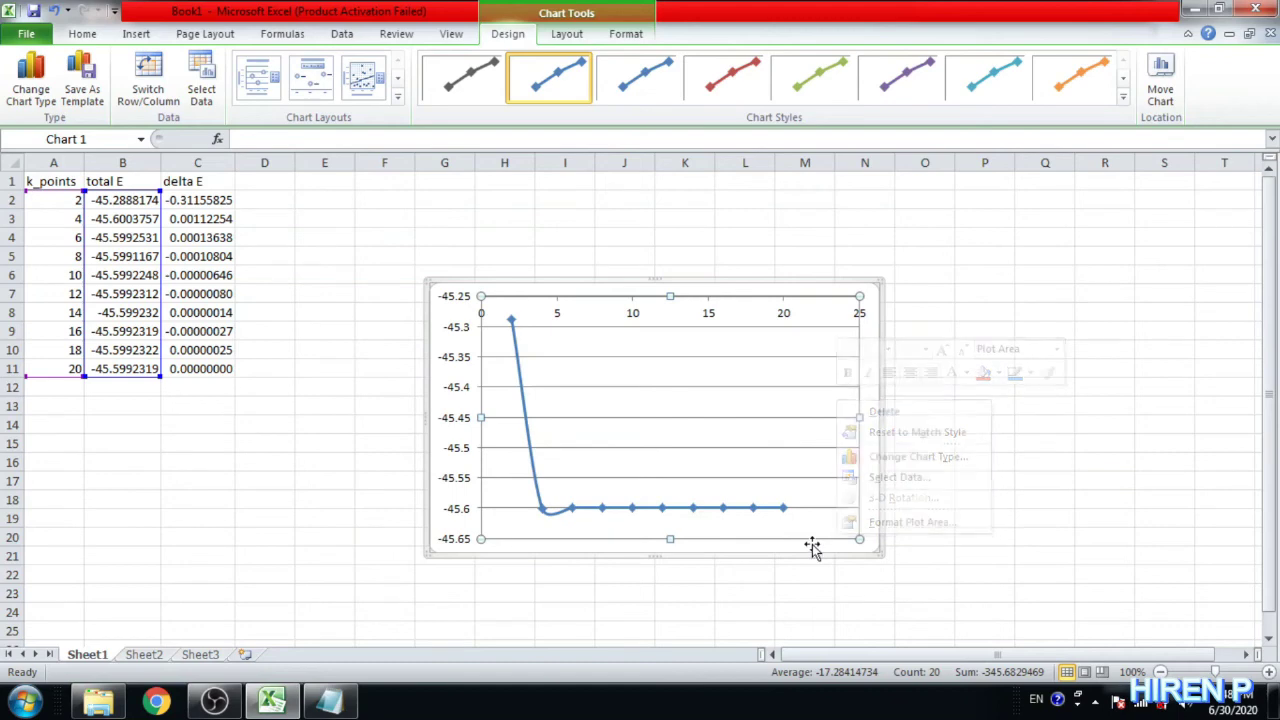
# Move the chart to a new chart sheet named 'tot_e vs kpoint'.
pyautogui.rightClick(812, 548)
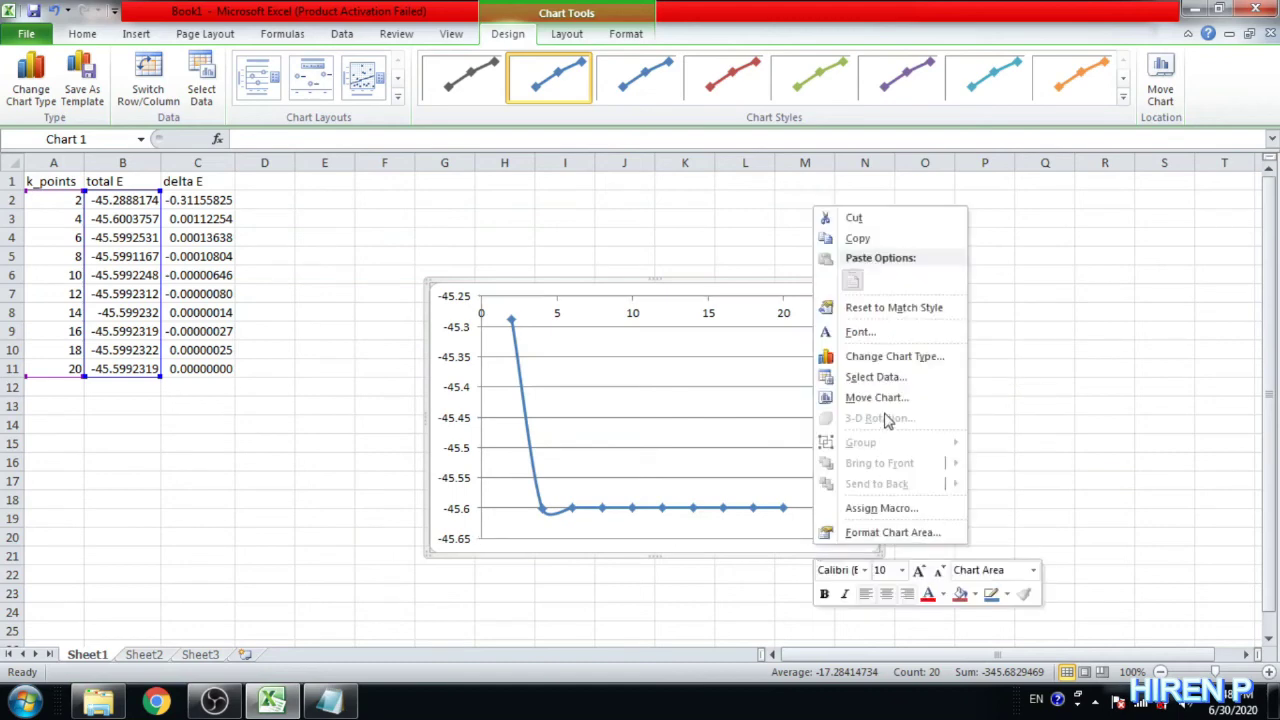
pyautogui.click(886, 398)
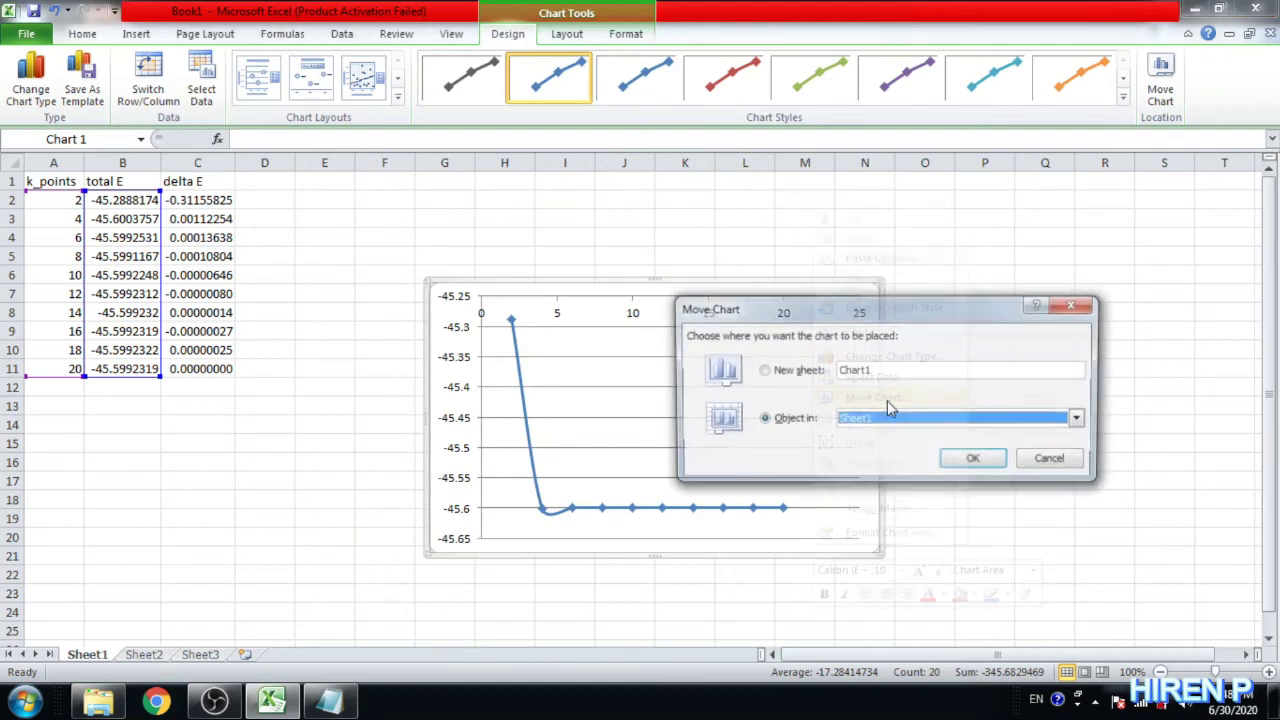
pyautogui.click(801, 371)
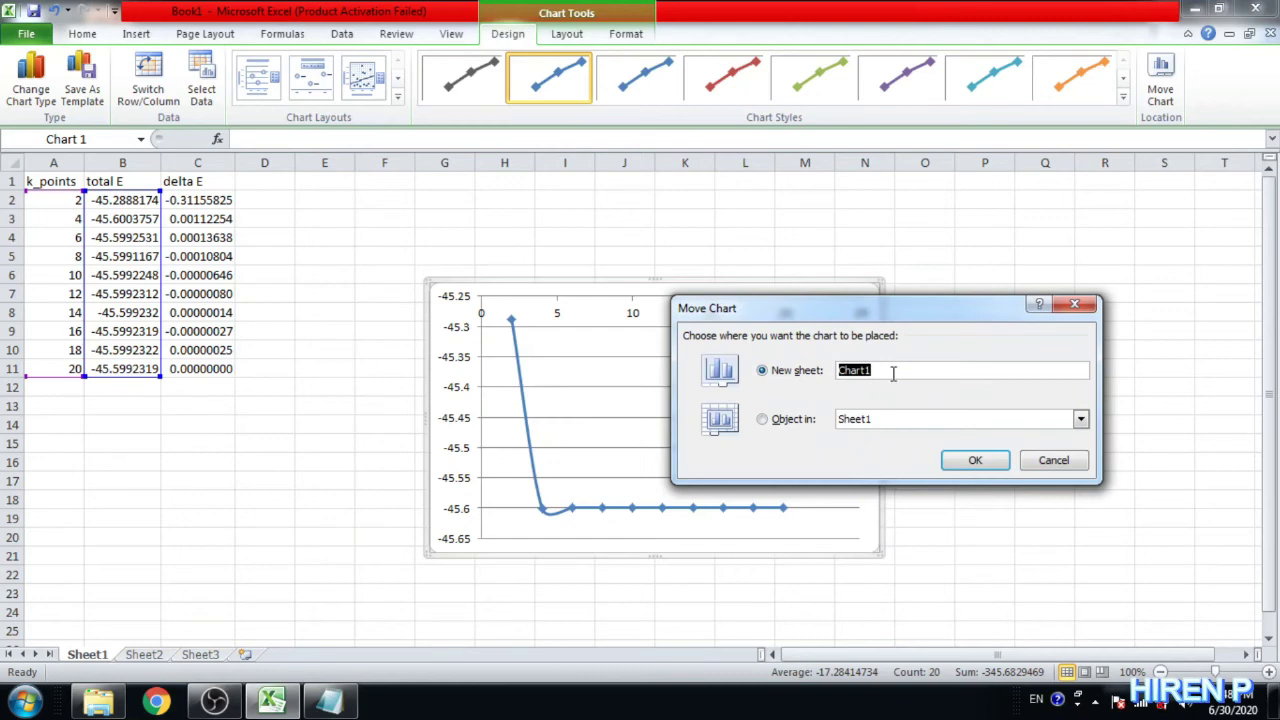
pyautogui.write('tot_e vs kpoint')
pyautogui.press('Return')
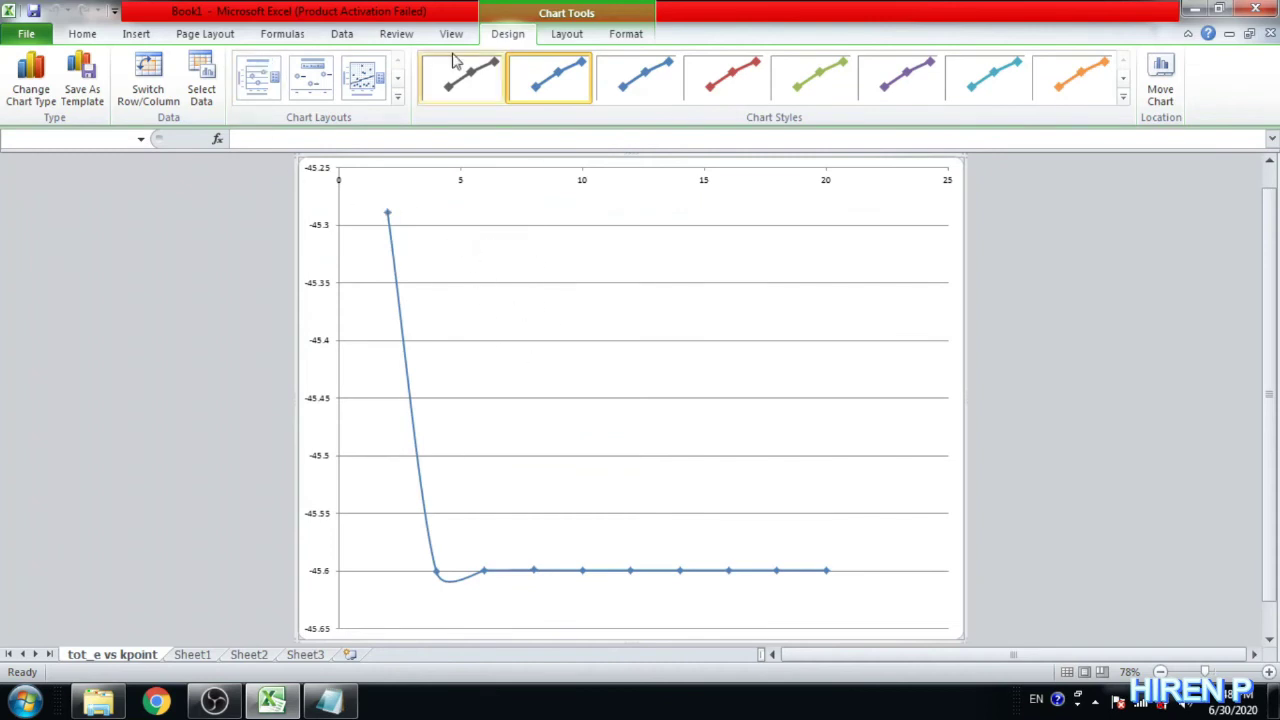
# Place a chart title above the plot and replace its placeholder with 'Total Energy vs K-point'.
pyautogui.click(568, 33)
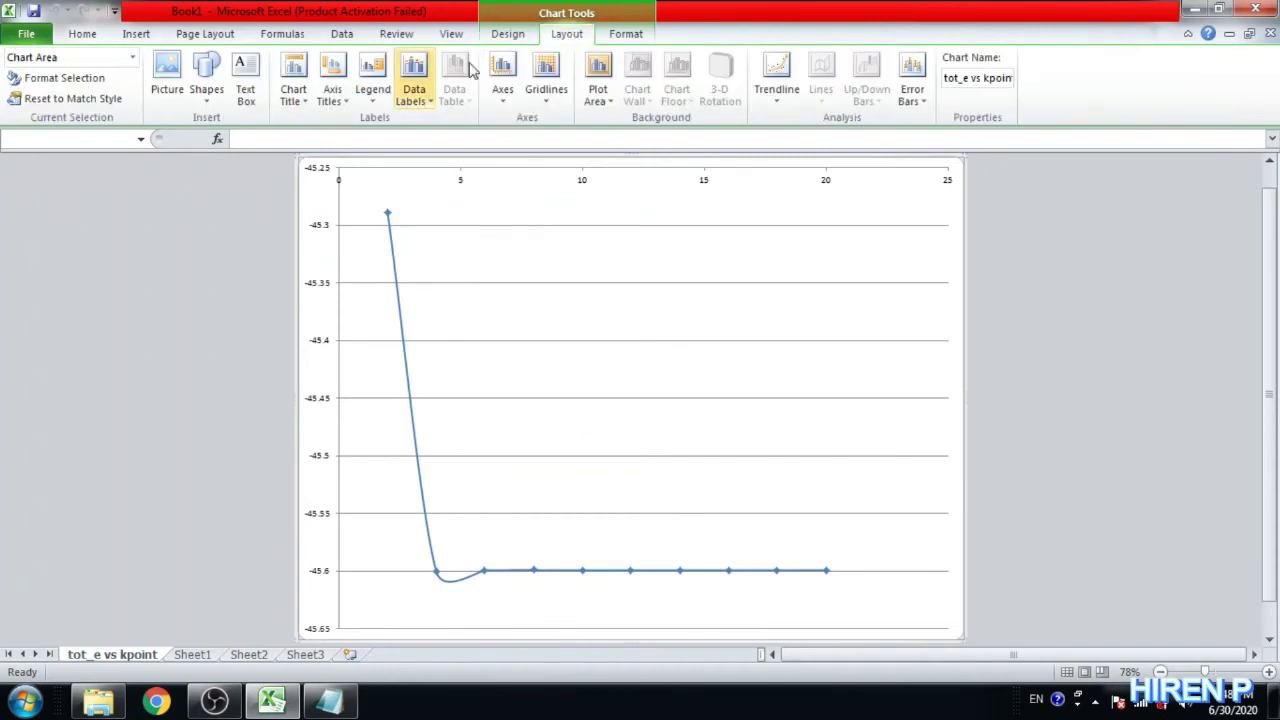
pyautogui.click(297, 100)
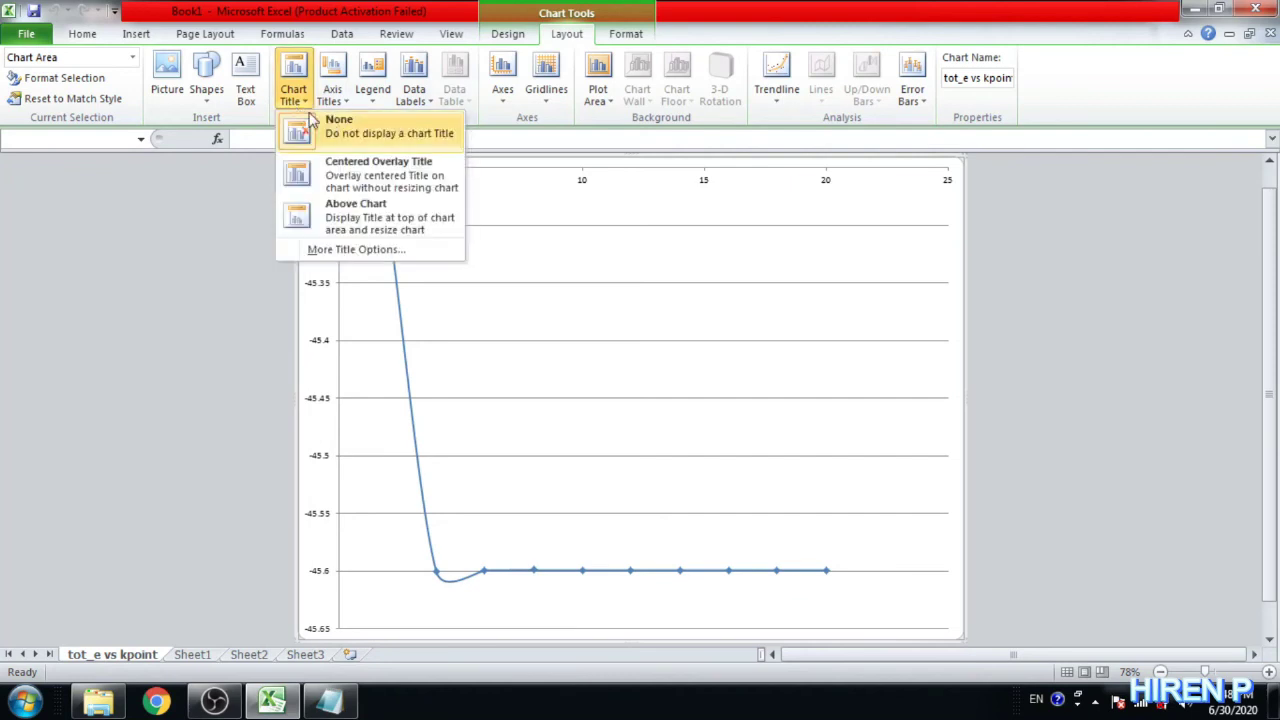
pyautogui.click(340, 183)
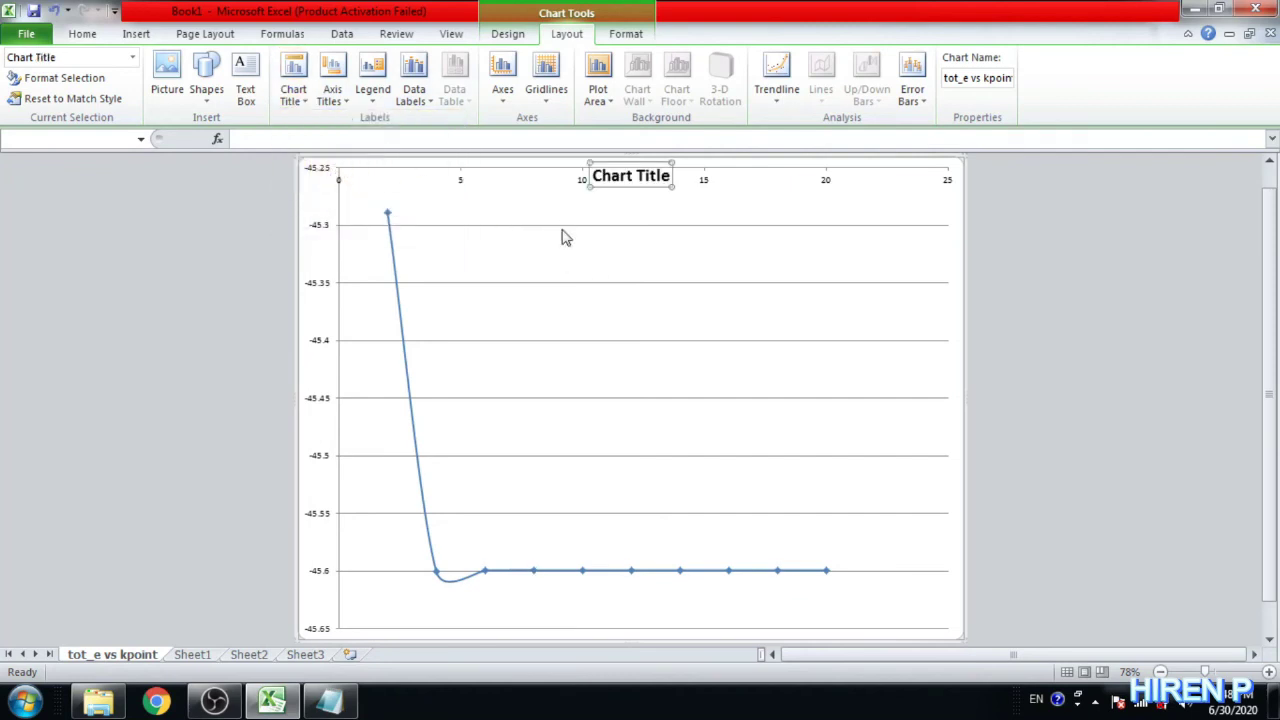
pyautogui.press('Delete')
pyautogui.click(293, 95)
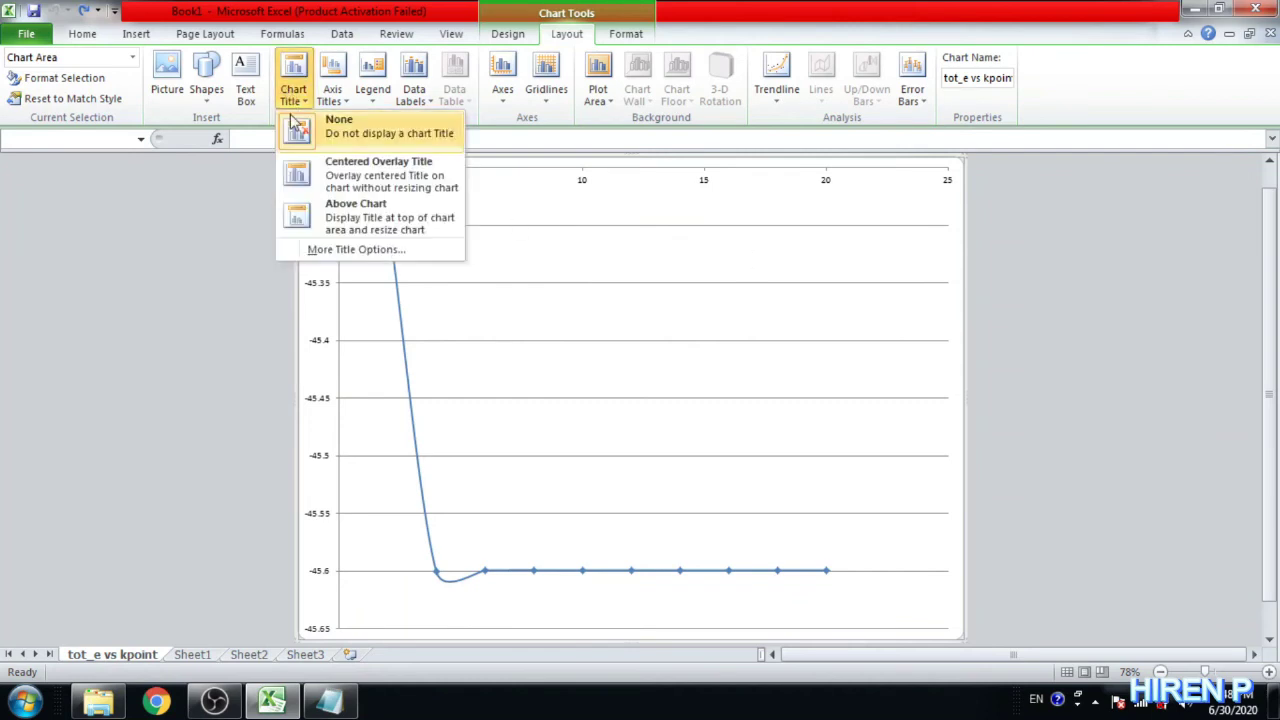
pyautogui.click(333, 226)
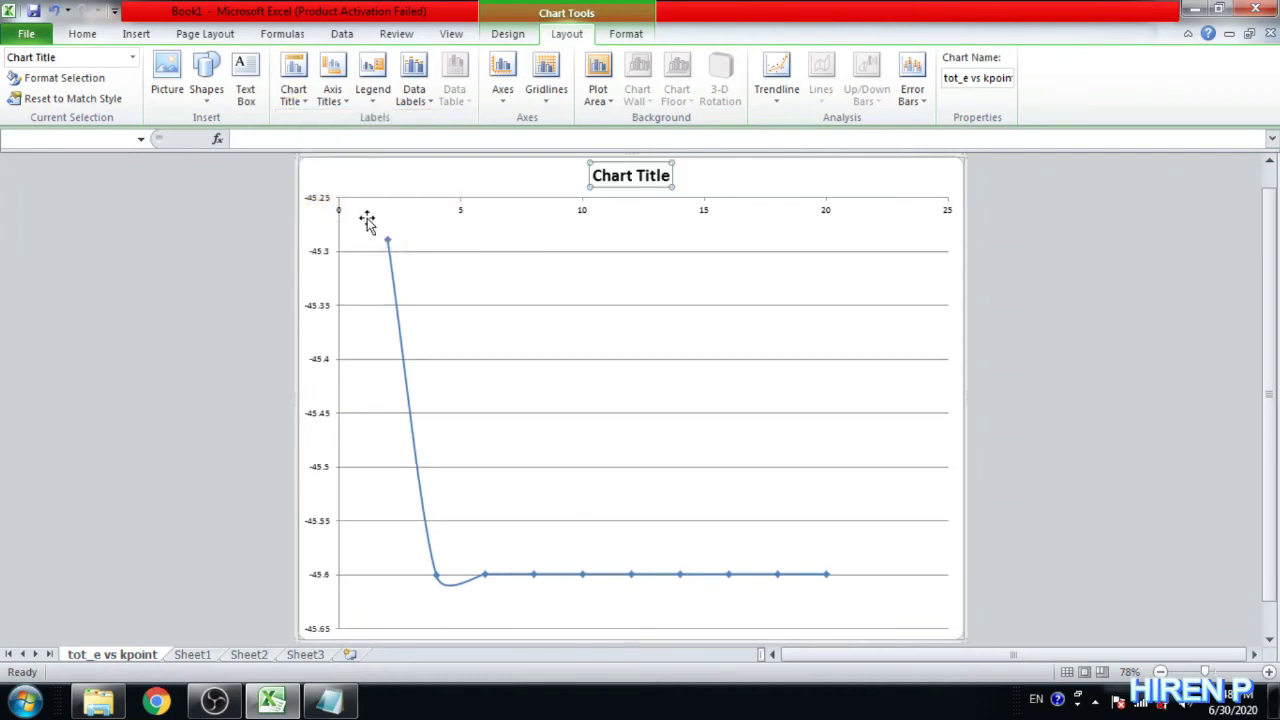
pyautogui.click(646, 176)
pyautogui.press('BackSpace')
pyautogui.press('BackSpace')
pyautogui.press('BackSpace')
pyautogui.press('BackSpace')
pyautogui.press('BackSpace')
pyautogui.press('BackSpace')
pyautogui.press('BackSpace')
pyautogui.press('BackSpace')
pyautogui.press('BackSpace')
pyautogui.press('BackSpace')
pyautogui.press('BackSpace')
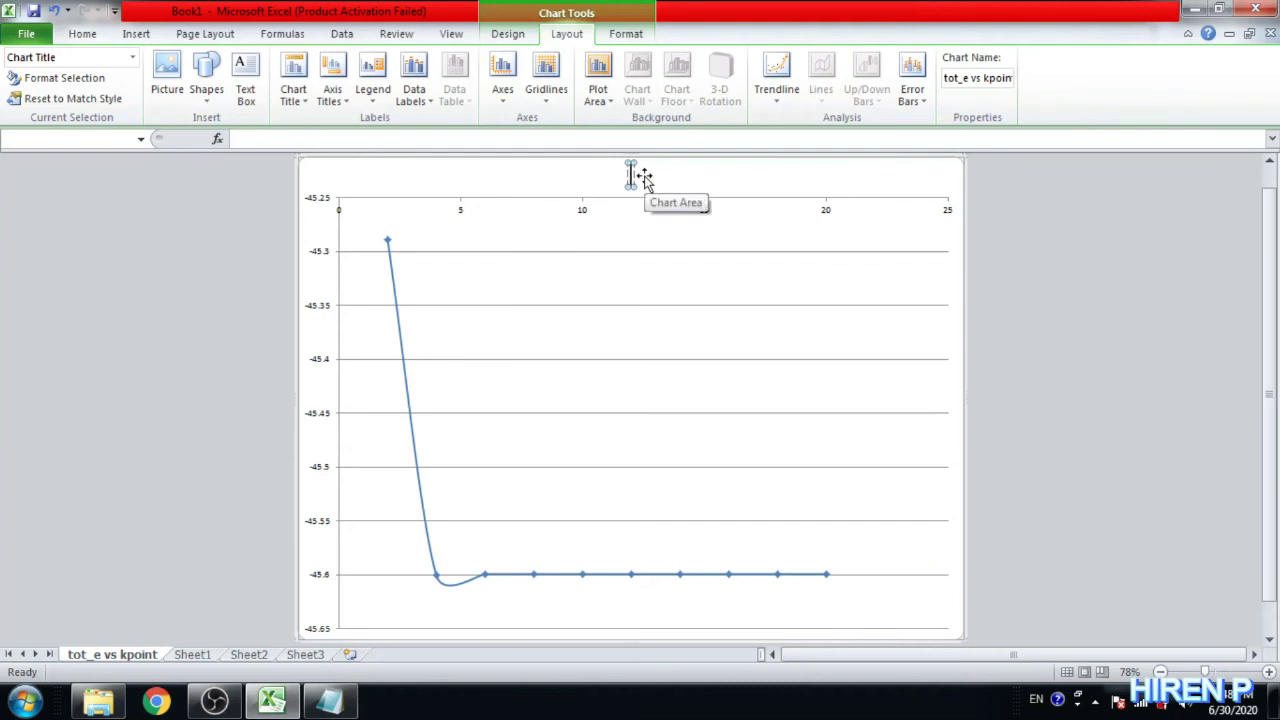
pyautogui.write('Tot')
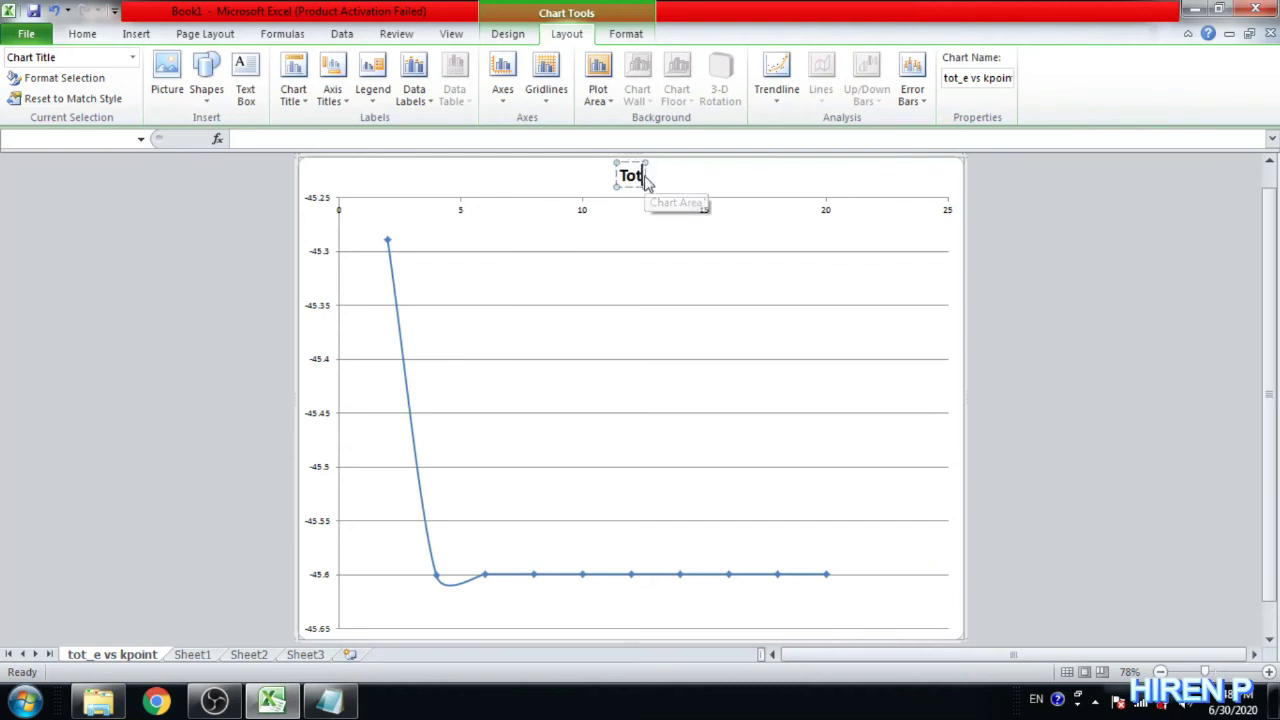
pyautogui.write('al')
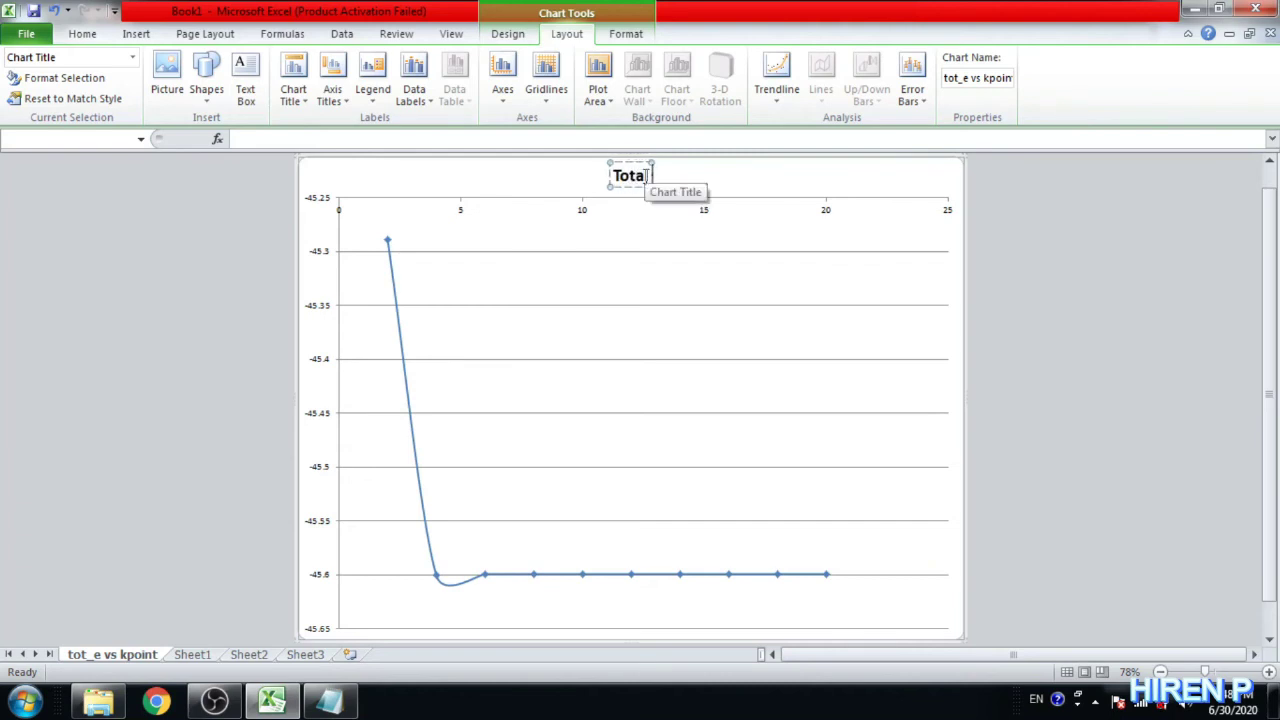
pyautogui.write(' En')
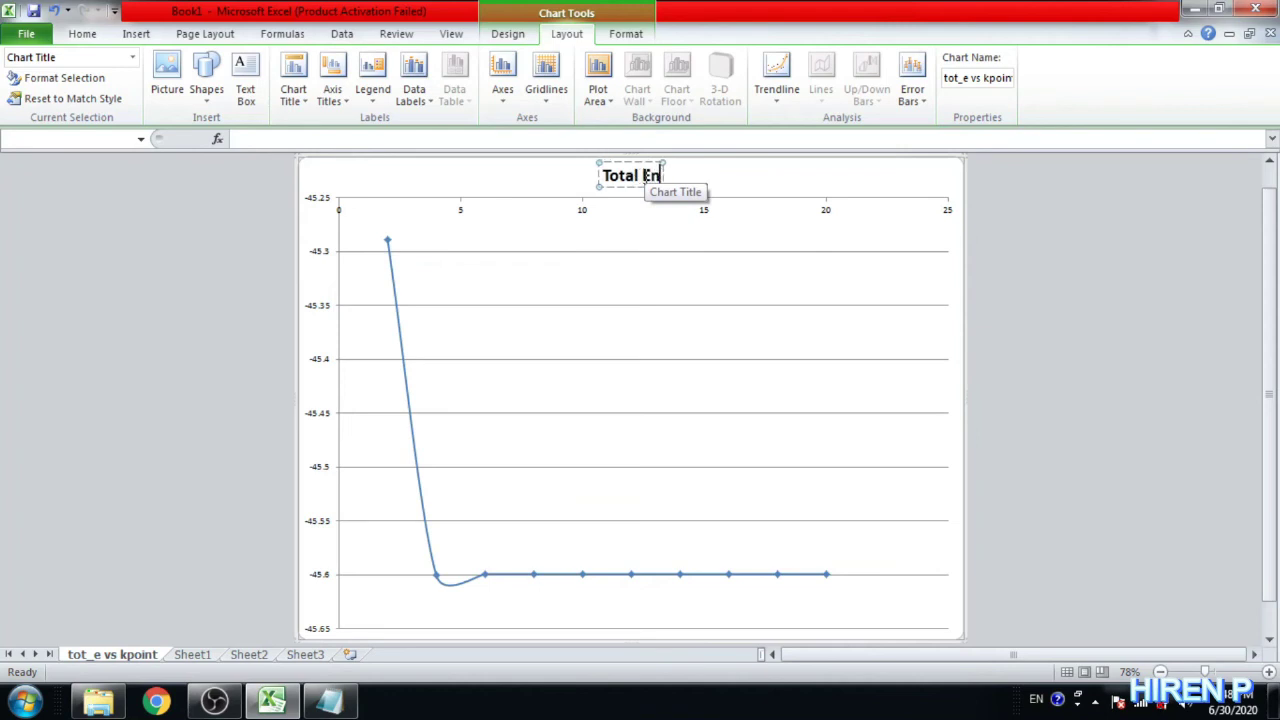
pyautogui.write('ergy')
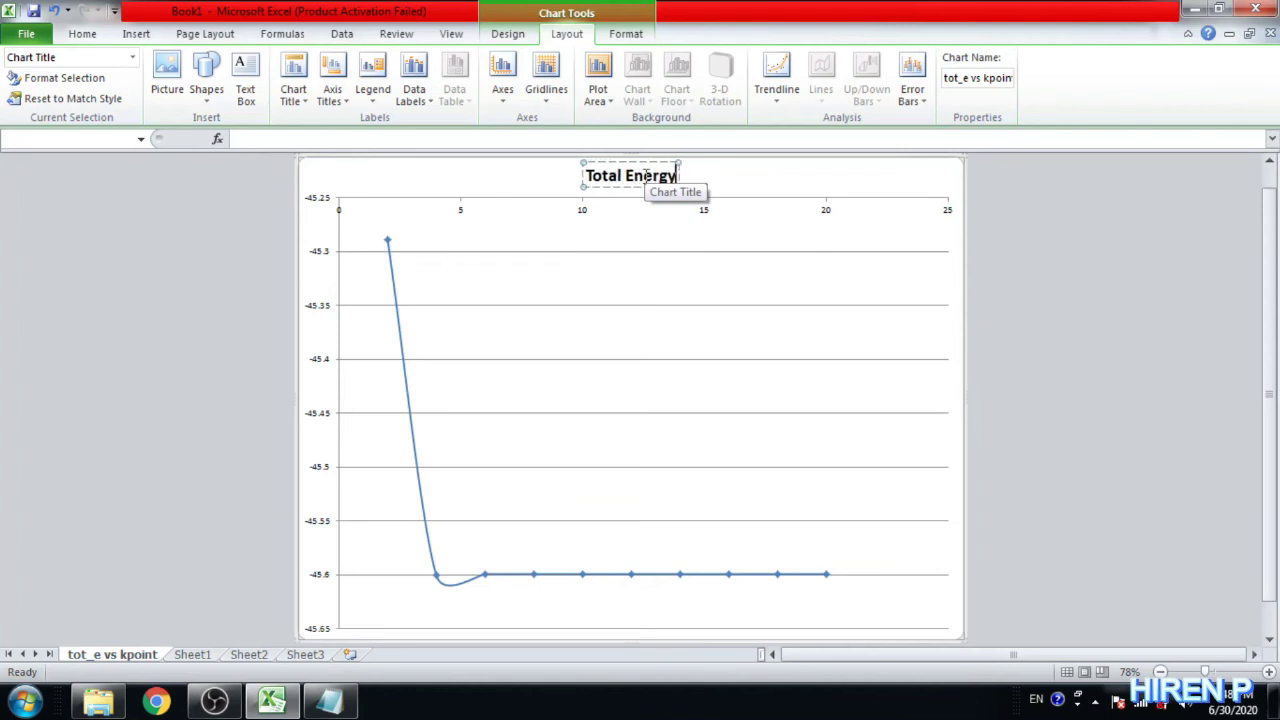
pyautogui.write(' vs')
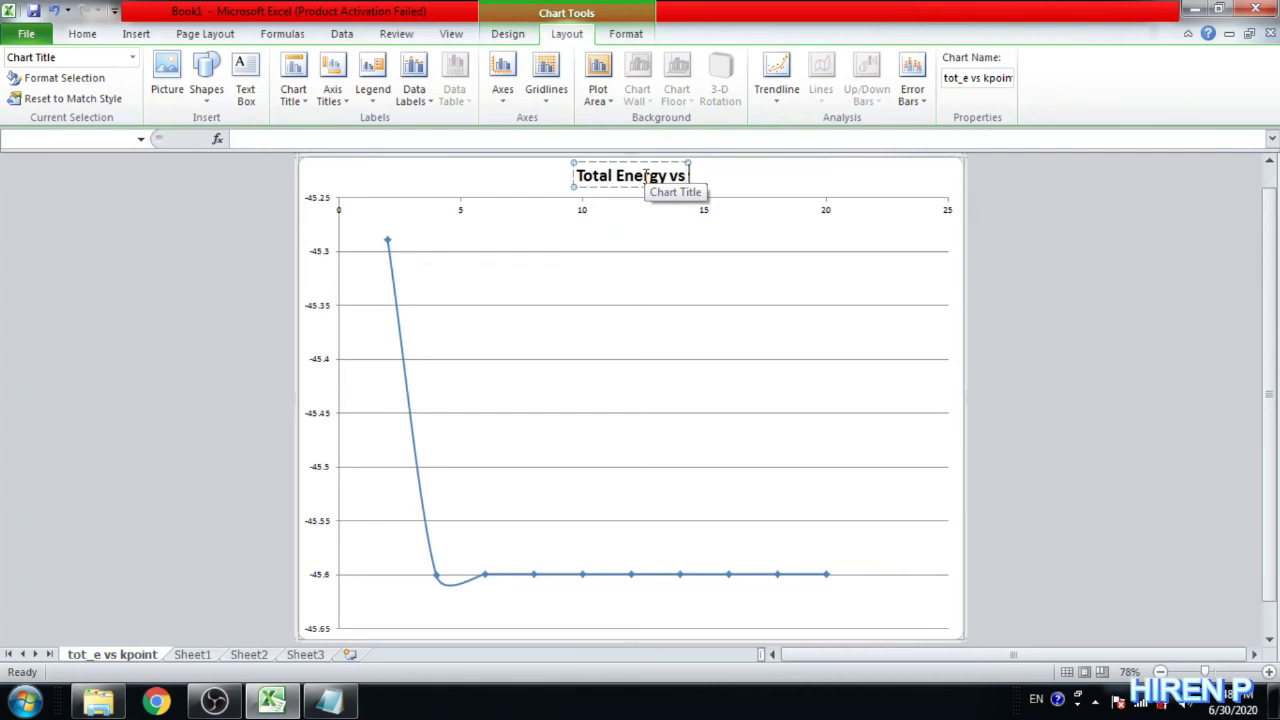
pyautogui.write(' K-p')
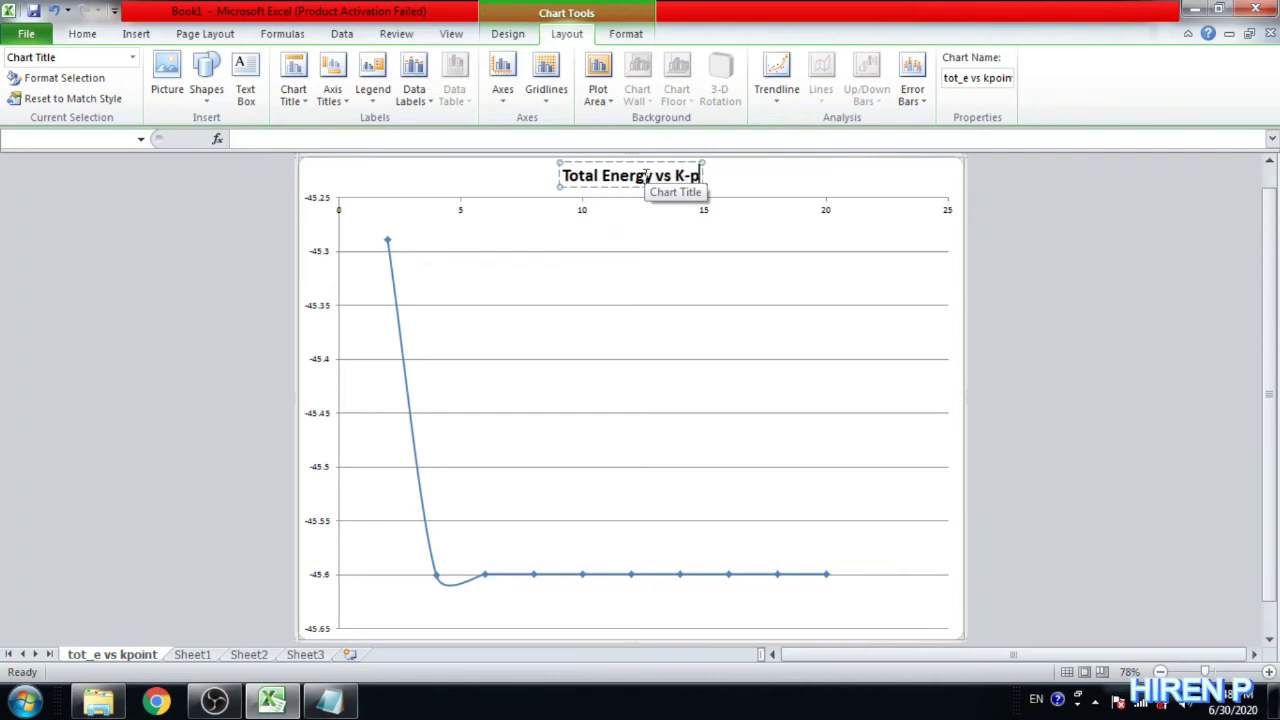
pyautogui.write('oint')
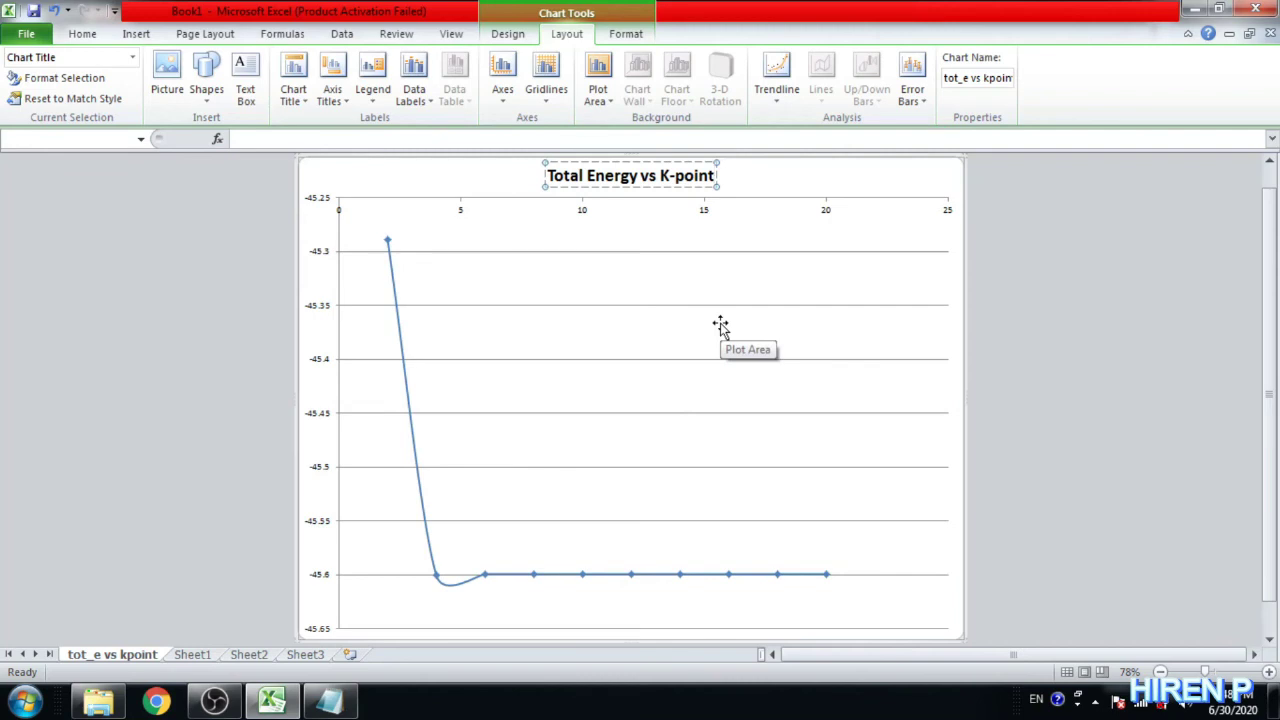
# Add a horizontal axis title below the axis reading 'k-points x x x'.
pyautogui.click(492, 281)
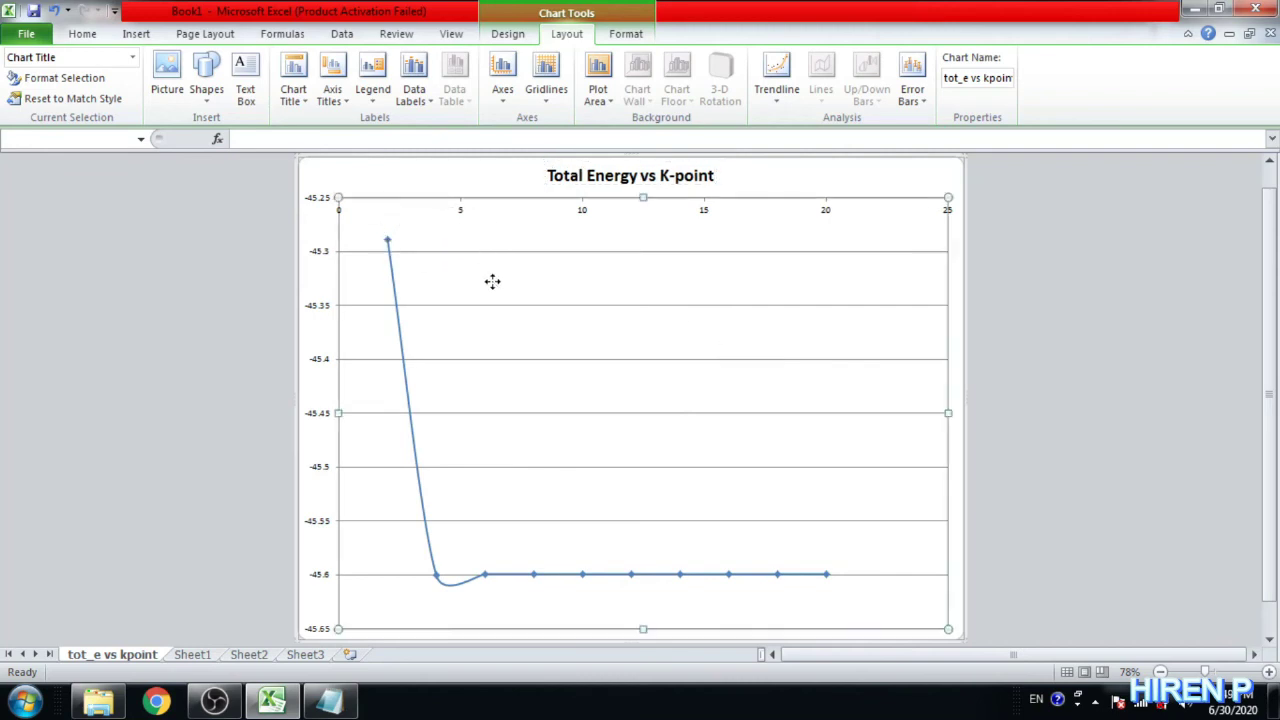
pyautogui.click(427, 180)
pyautogui.click(335, 92)
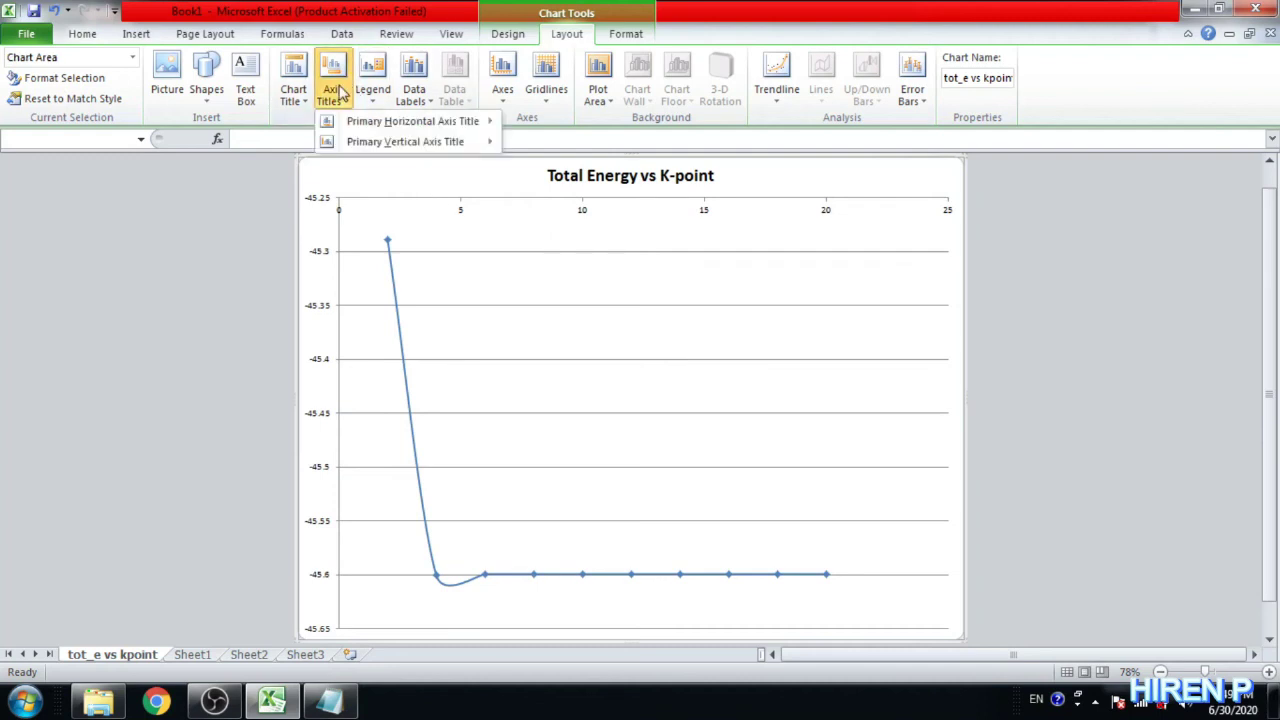
pyautogui.moveTo(360, 121)
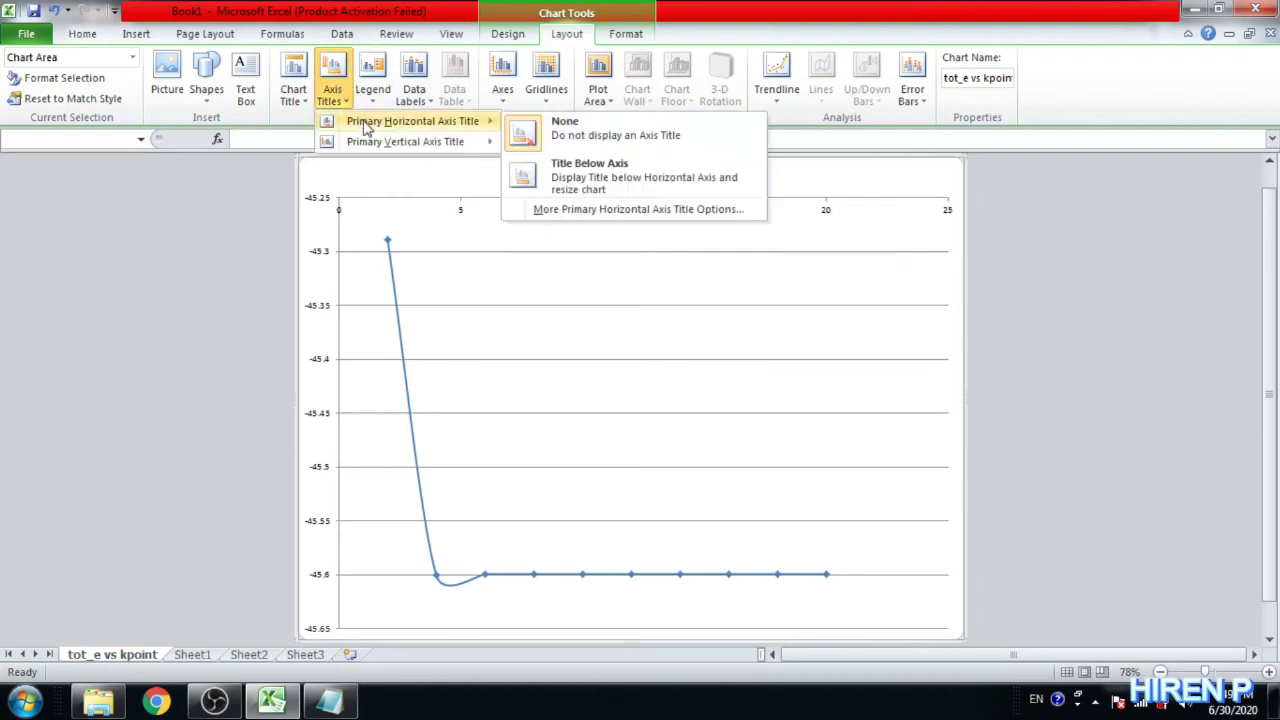
pyautogui.click(562, 184)
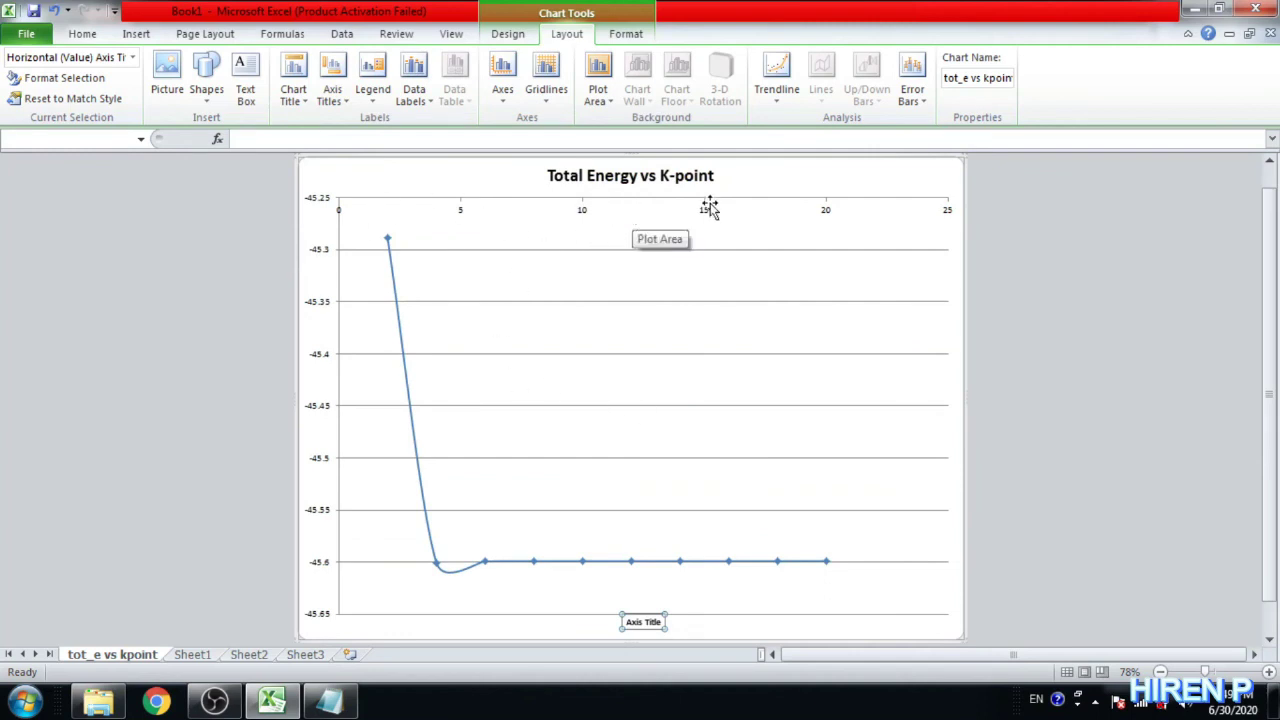
pyautogui.click(640, 623)
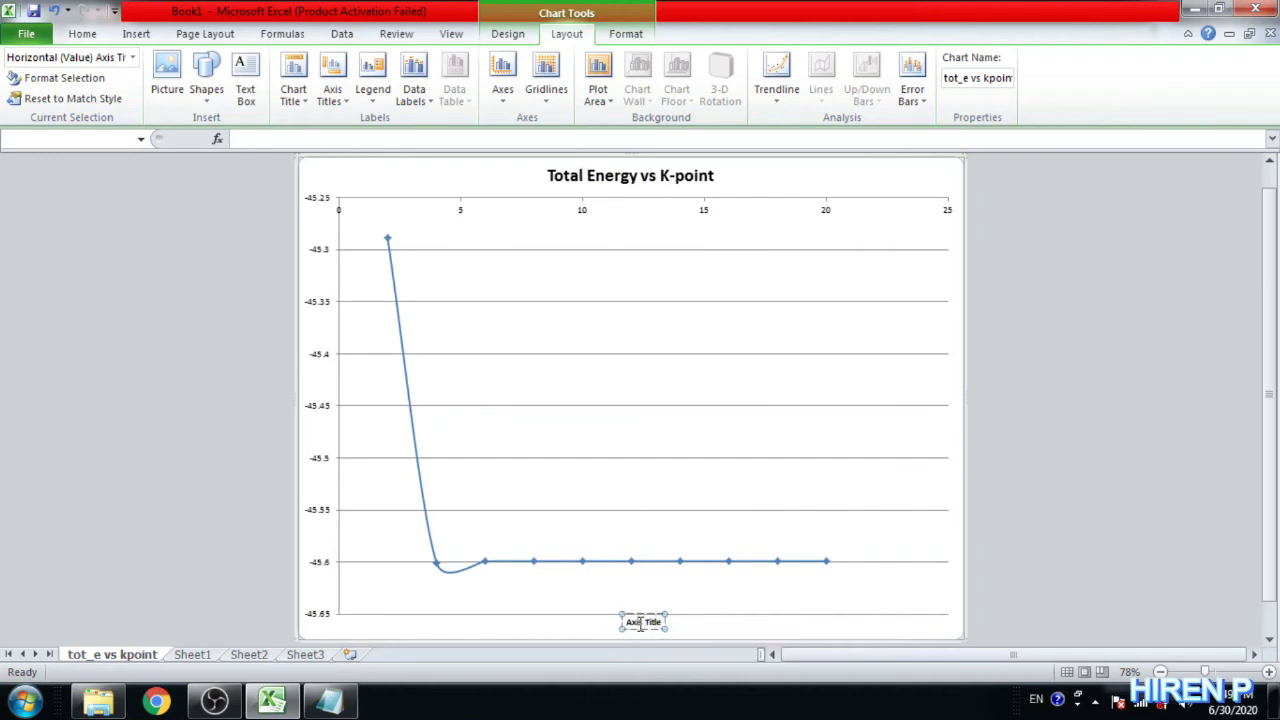
pyautogui.press('BackSpace')
pyautogui.press('BackSpace')
pyautogui.press('BackSpace')
pyautogui.press('BackSpace')
pyautogui.press('BackSpace')
pyautogui.press('BackSpace')
pyautogui.press('BackSpace')
pyautogui.press('BackSpace')
pyautogui.press('BackSpace')
pyautogui.press('BackSpace')
pyautogui.write('k-po')
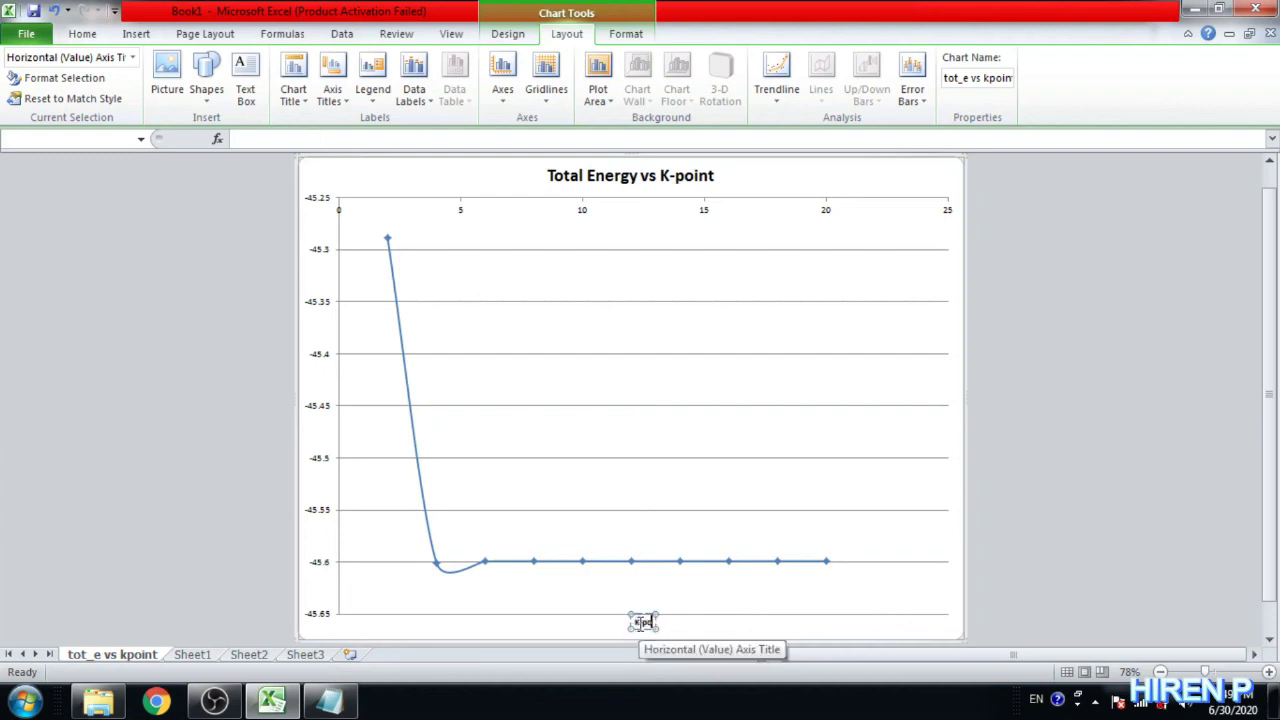
pyautogui.write('ints')
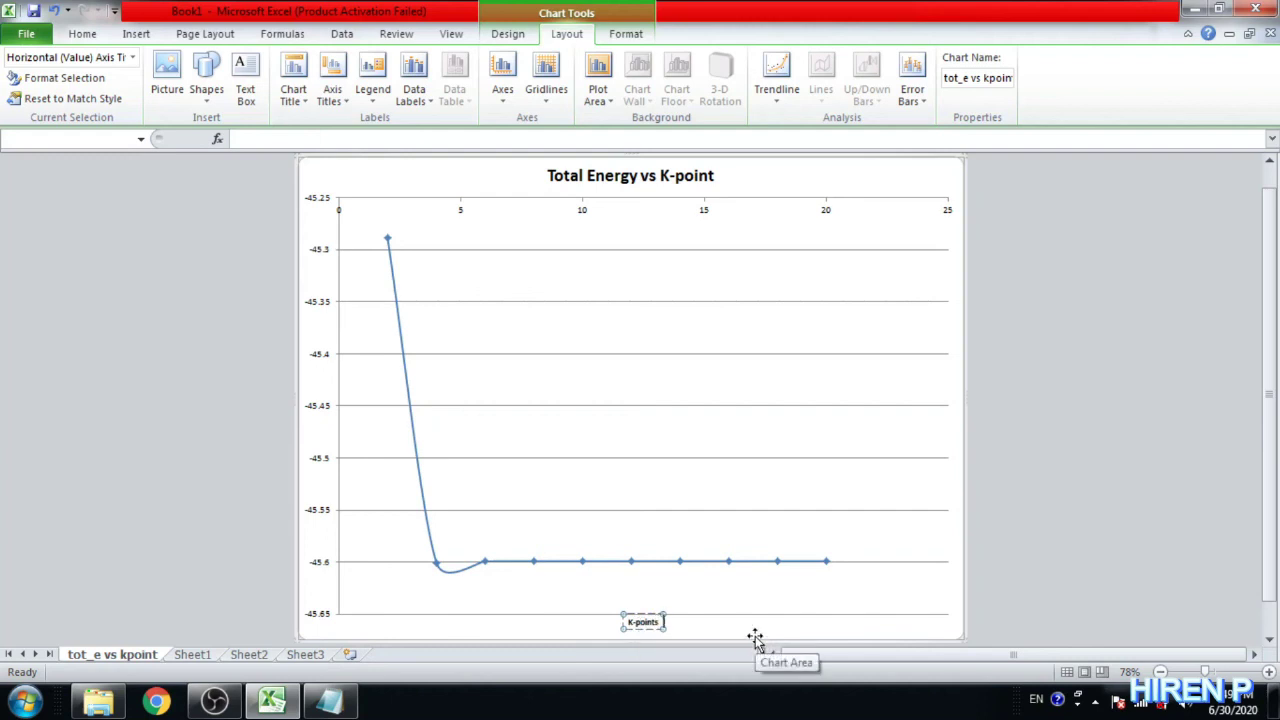
pyautogui.write('x x x')
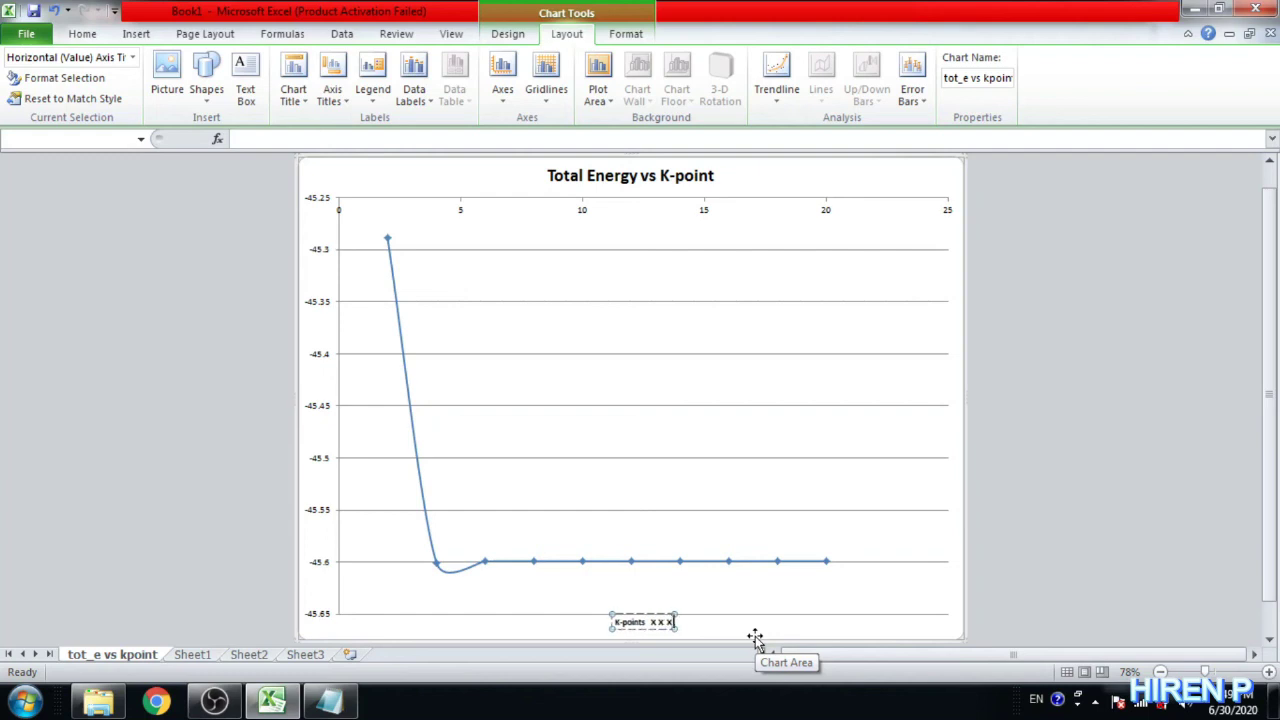
pyautogui.click(755, 638)
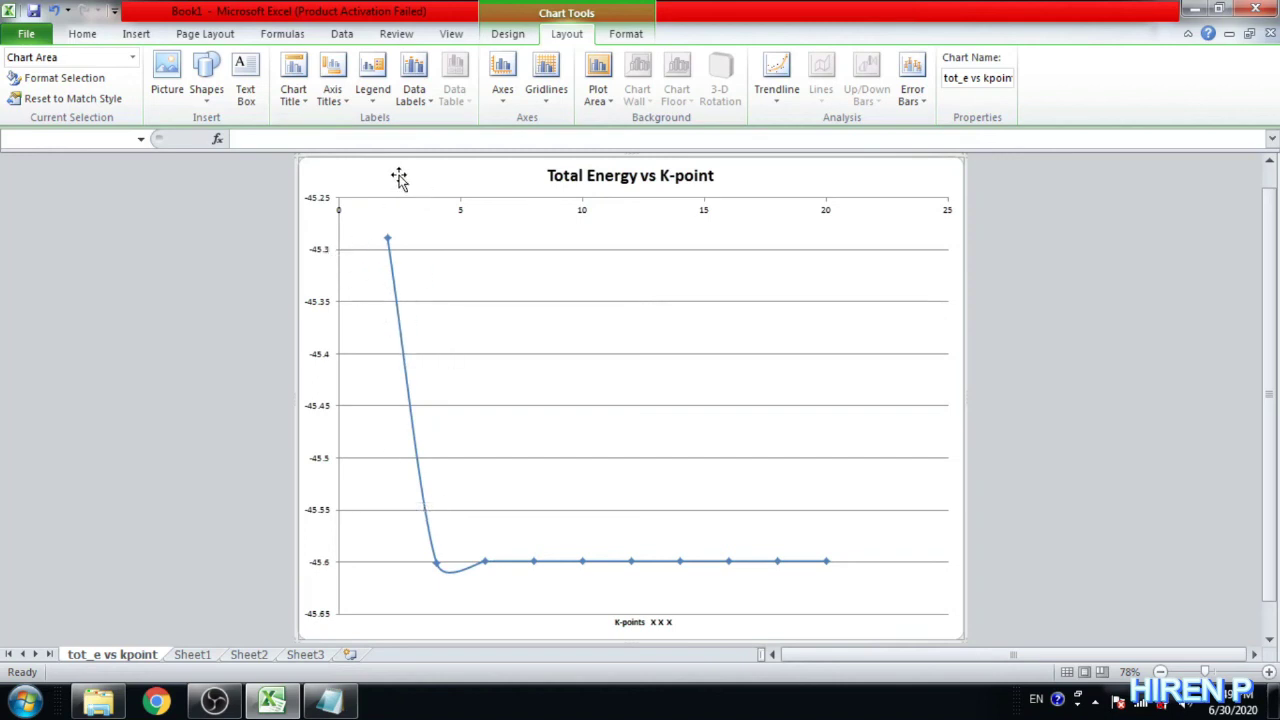
pyautogui.click(332, 92)
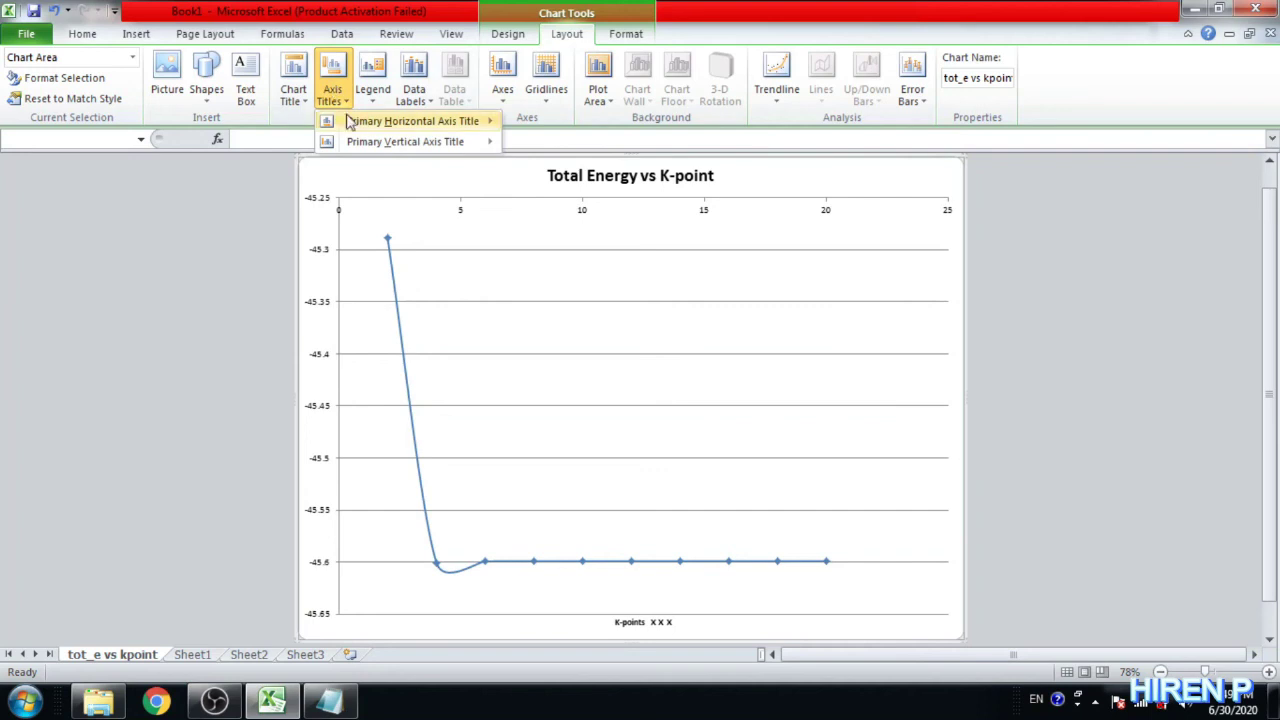
# Add a rotated vertical axis title reading 'Total Energy'.
pyautogui.moveTo(362, 146)
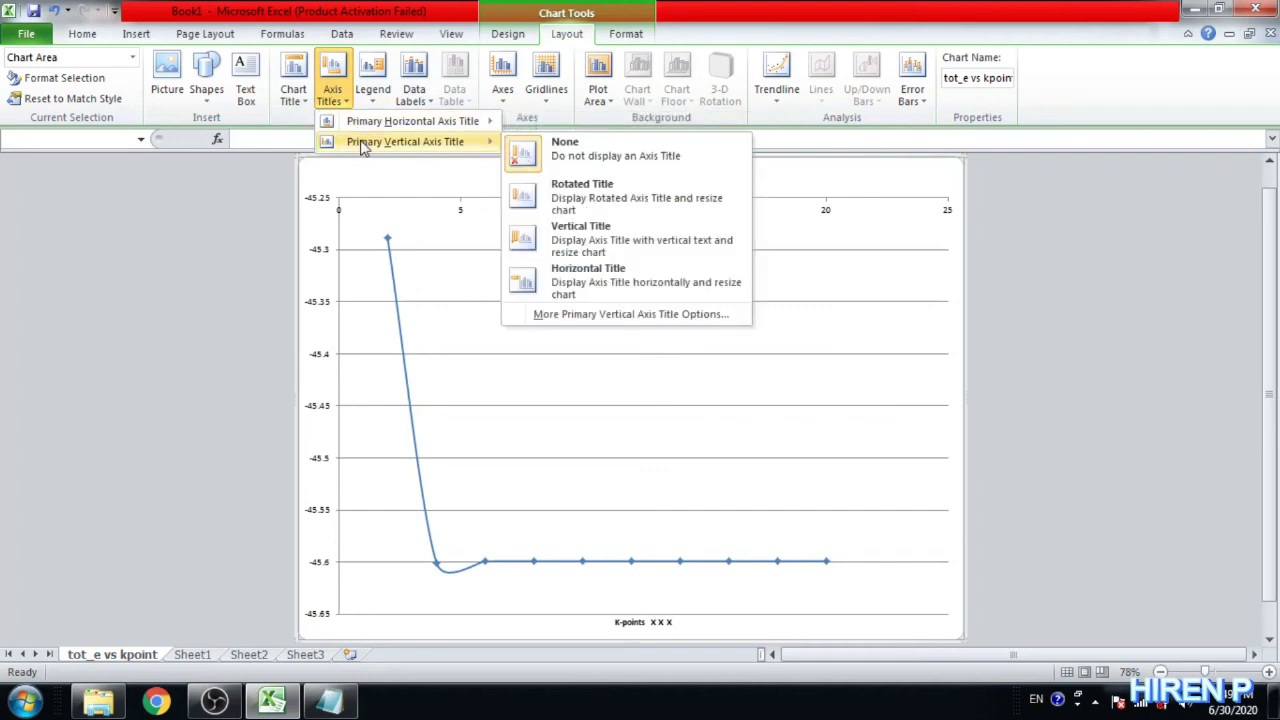
pyautogui.click(565, 205)
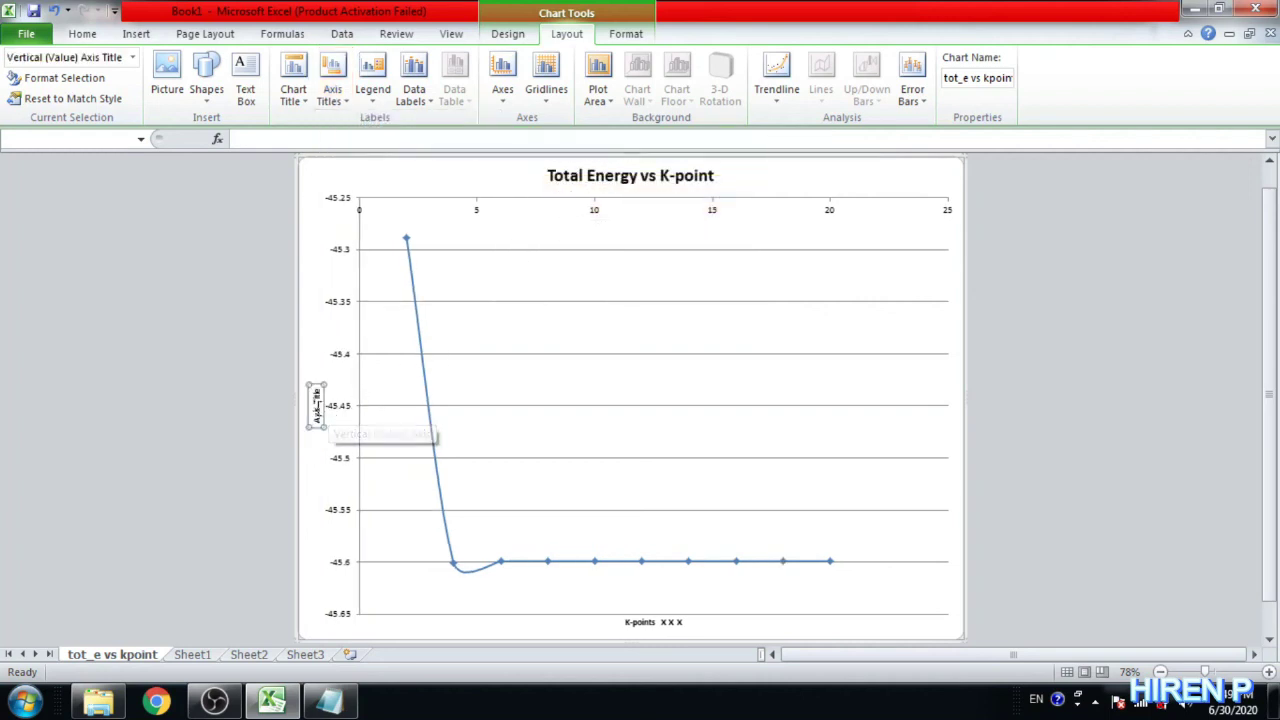
pyautogui.doubleClick(317, 412)
pyautogui.press('Delete')
pyautogui.press('Delete')
pyautogui.press('Delete')
pyautogui.press('Delete')
pyautogui.press('Delete')
pyautogui.press('Delete')
pyautogui.press('Delete')
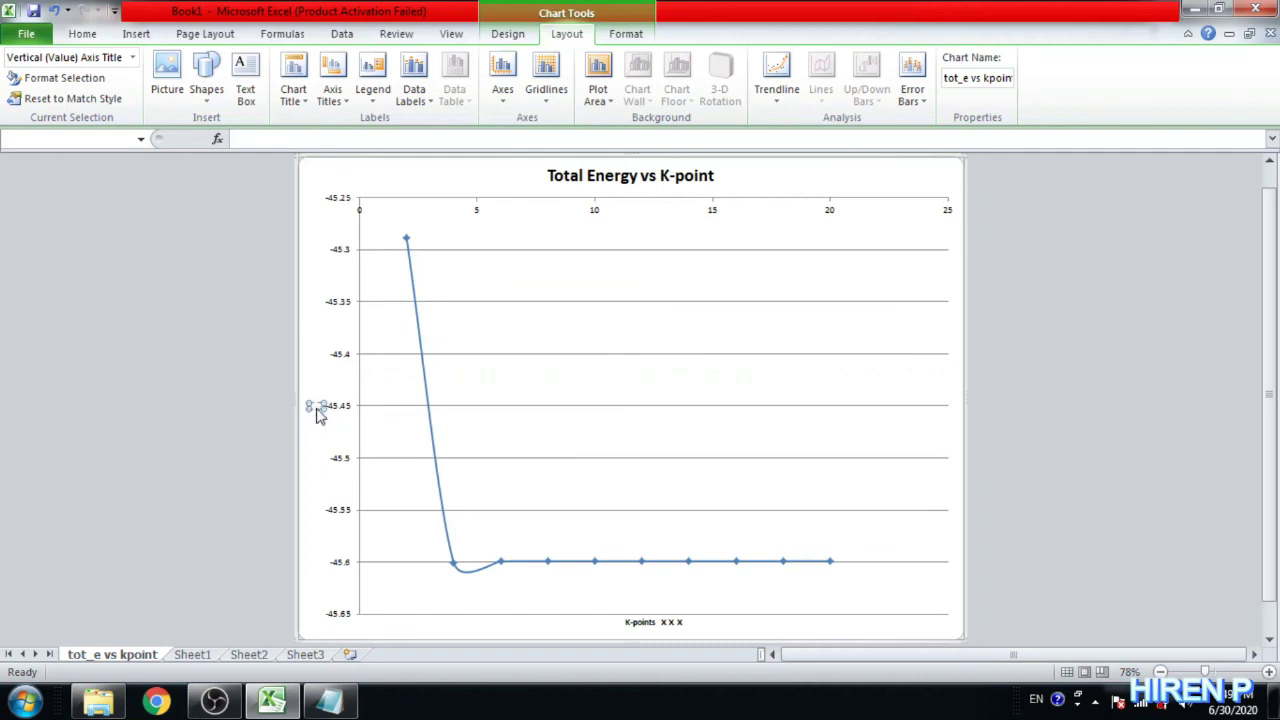
pyautogui.write('E')
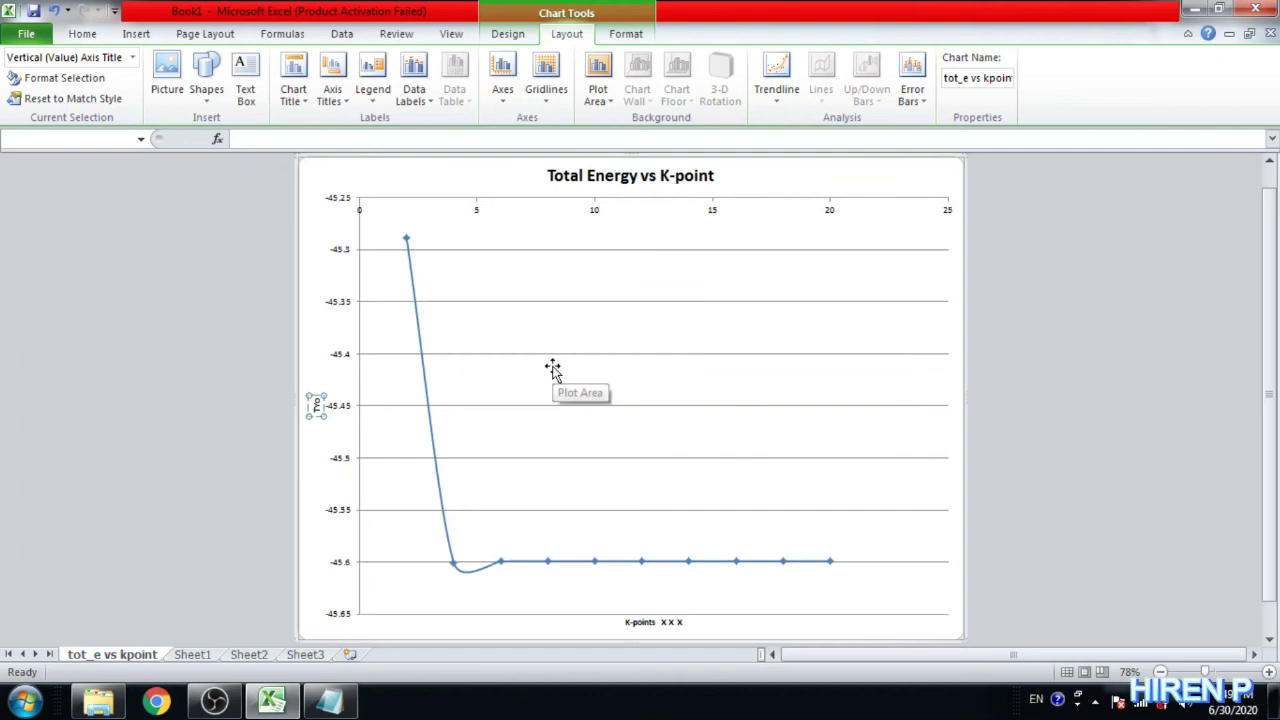
pyautogui.write('otal')
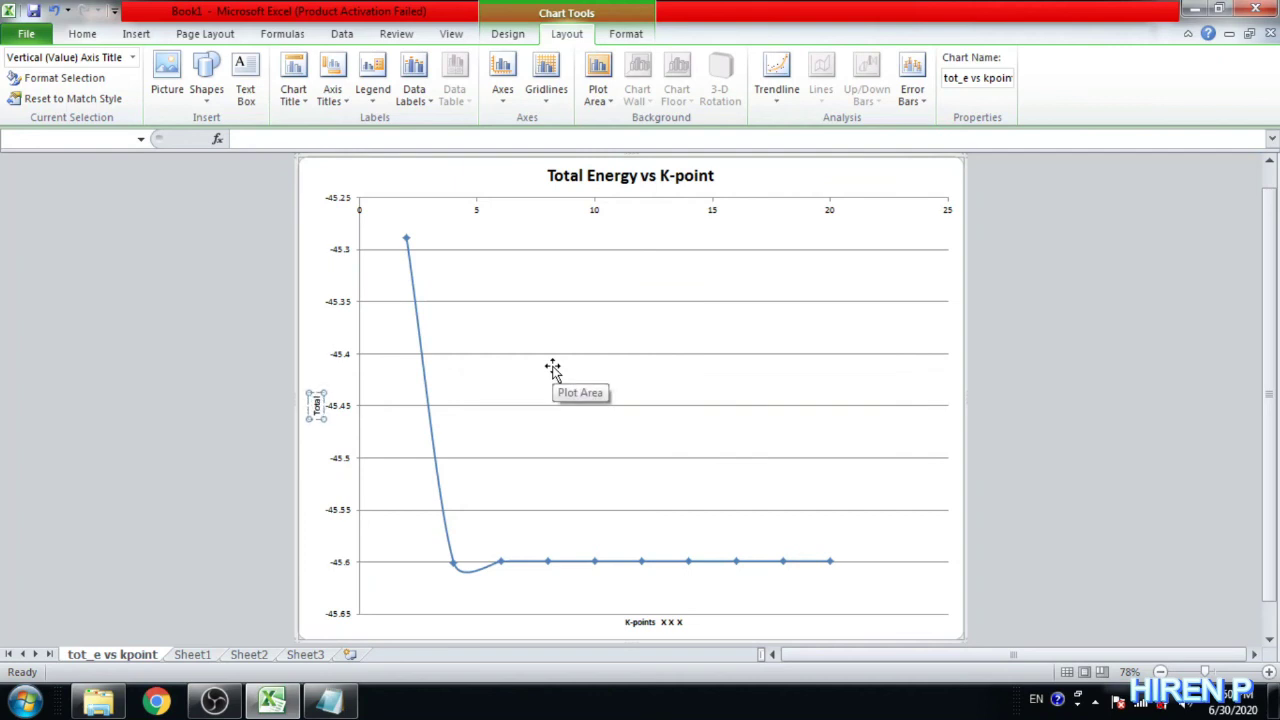
pyautogui.write(' Energy')
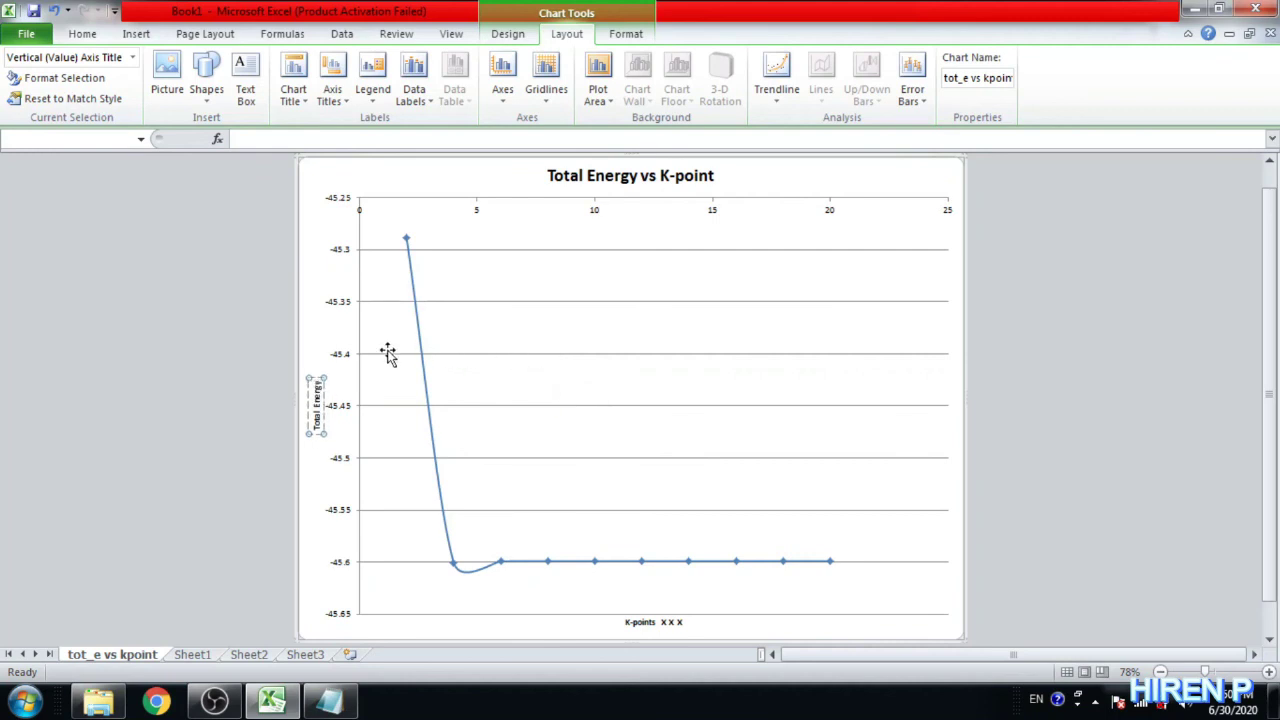
pyautogui.click(316, 330)
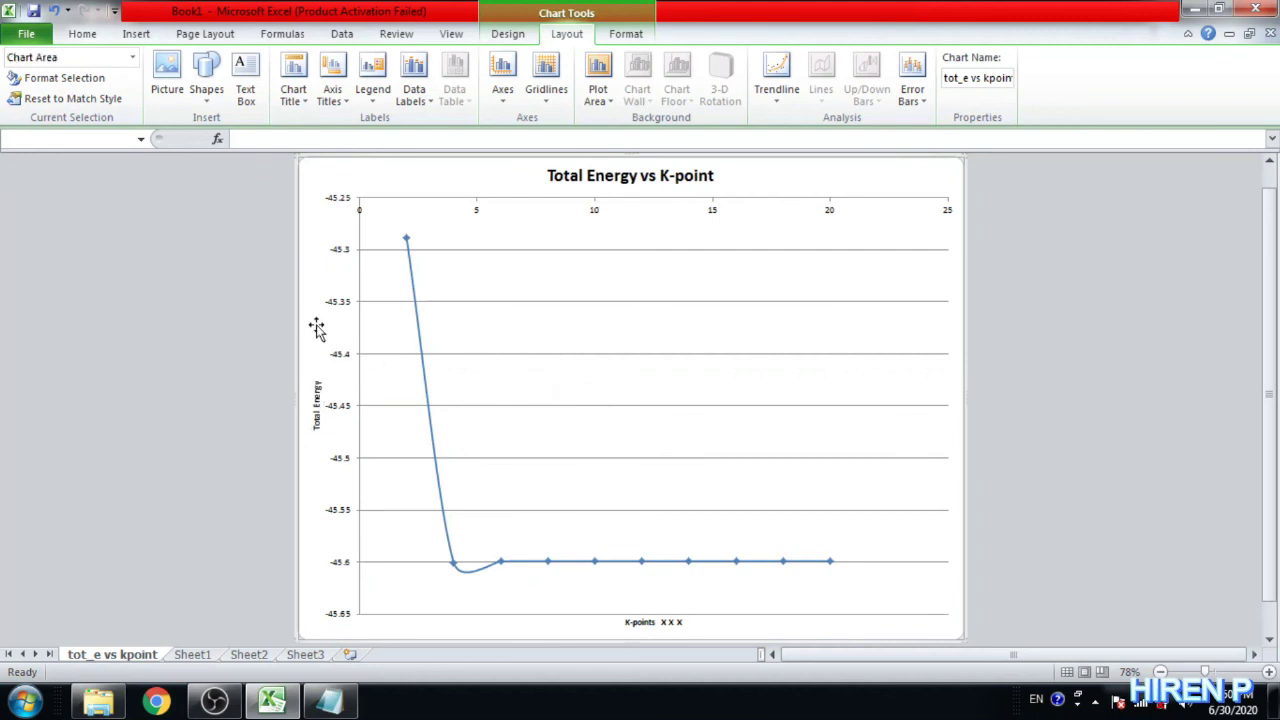
# Append the energy unit '(Ry)' to the end of the vertical axis title.
pyautogui.click(318, 388)
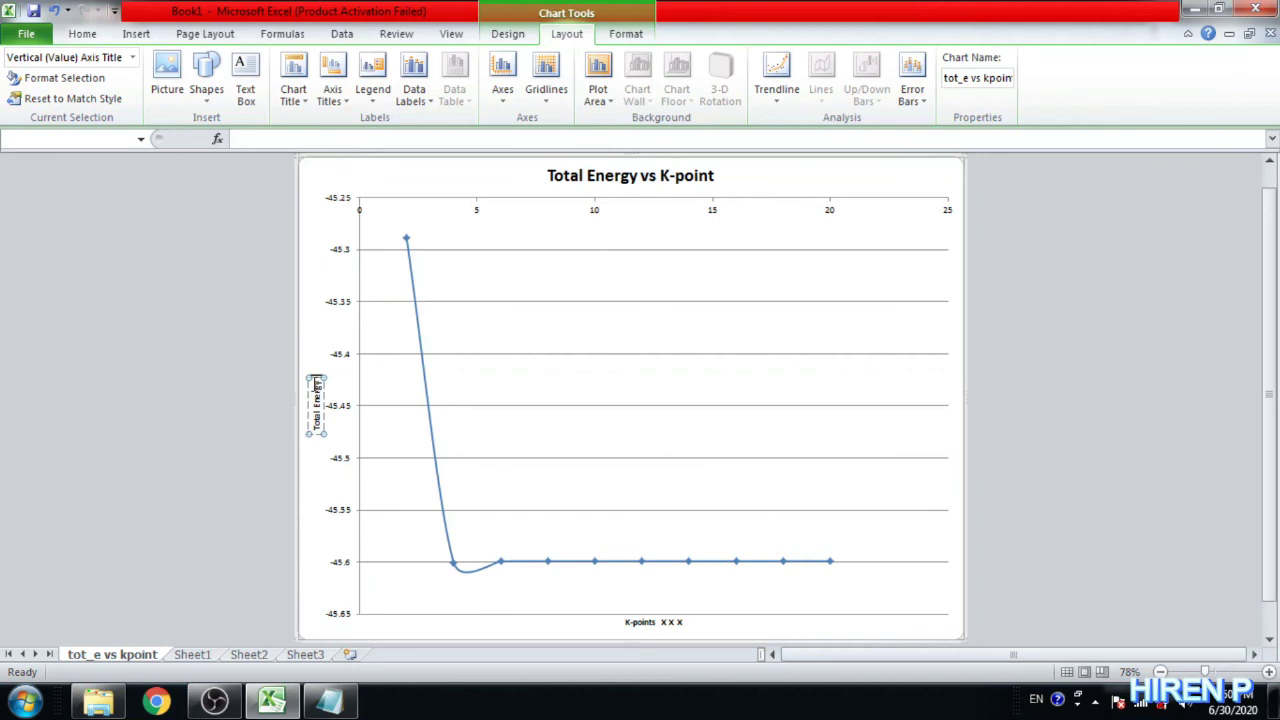
pyautogui.click(316, 384)
pyautogui.write('(k')
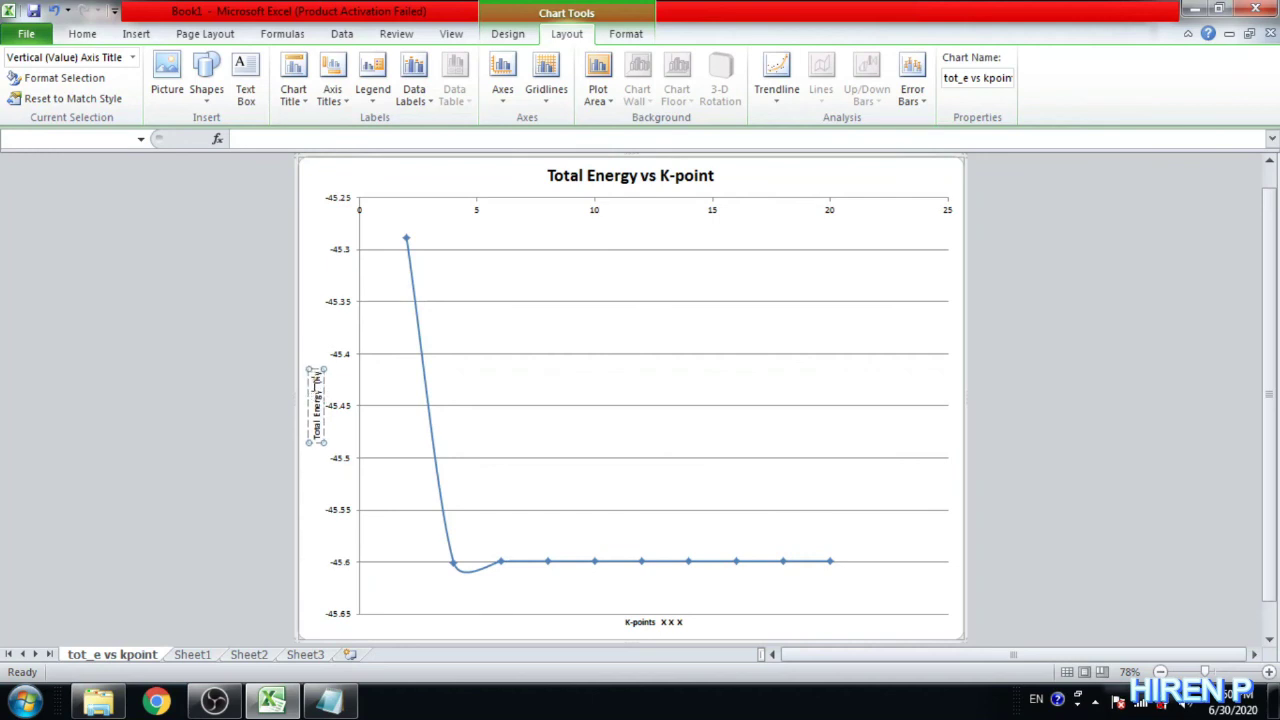
pyautogui.write(')')
pyautogui.click(313, 522)
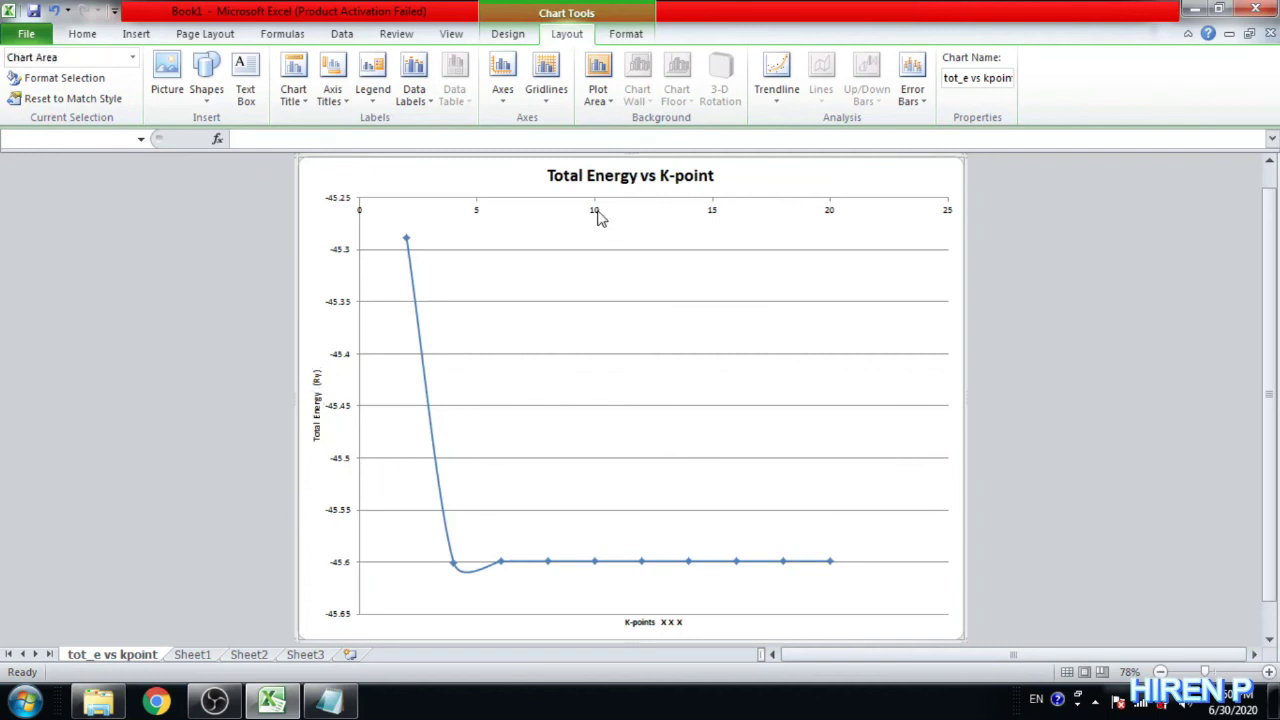
# Set the horizontal axis labels to Low so the 0–25 K-point numbers sit at the bottom.
pyautogui.click(676, 206)
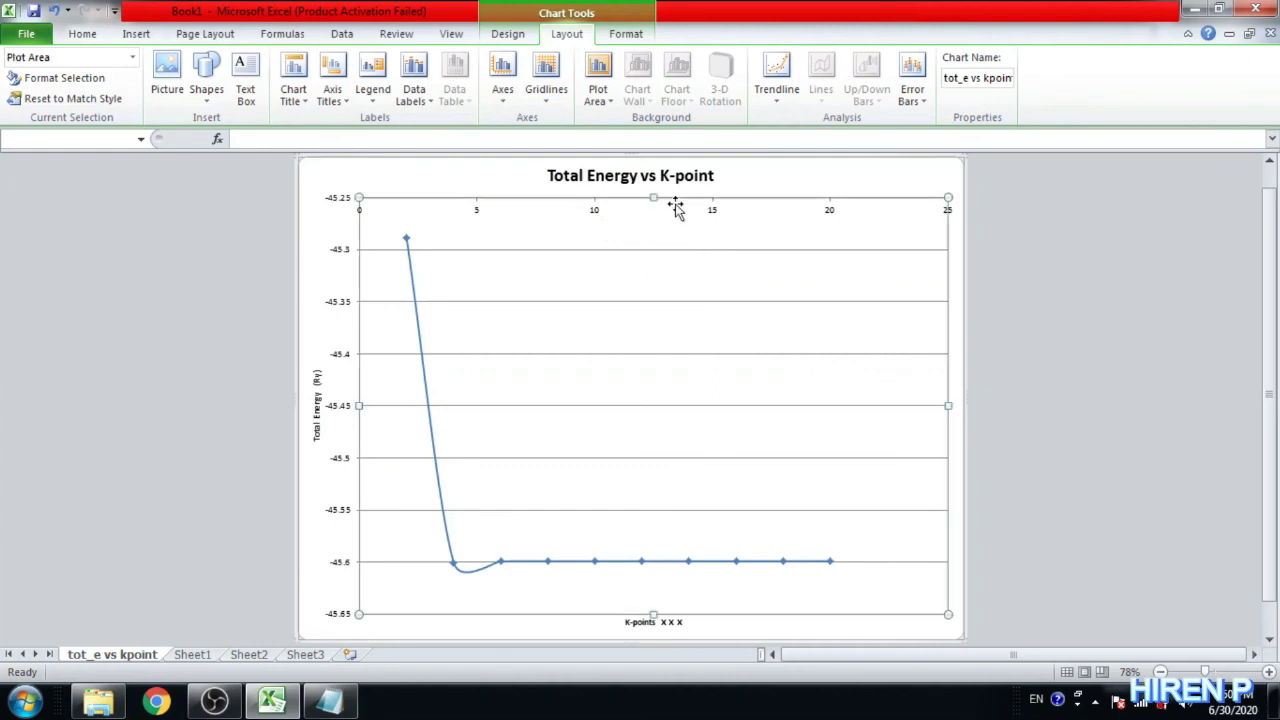
pyautogui.click(597, 216)
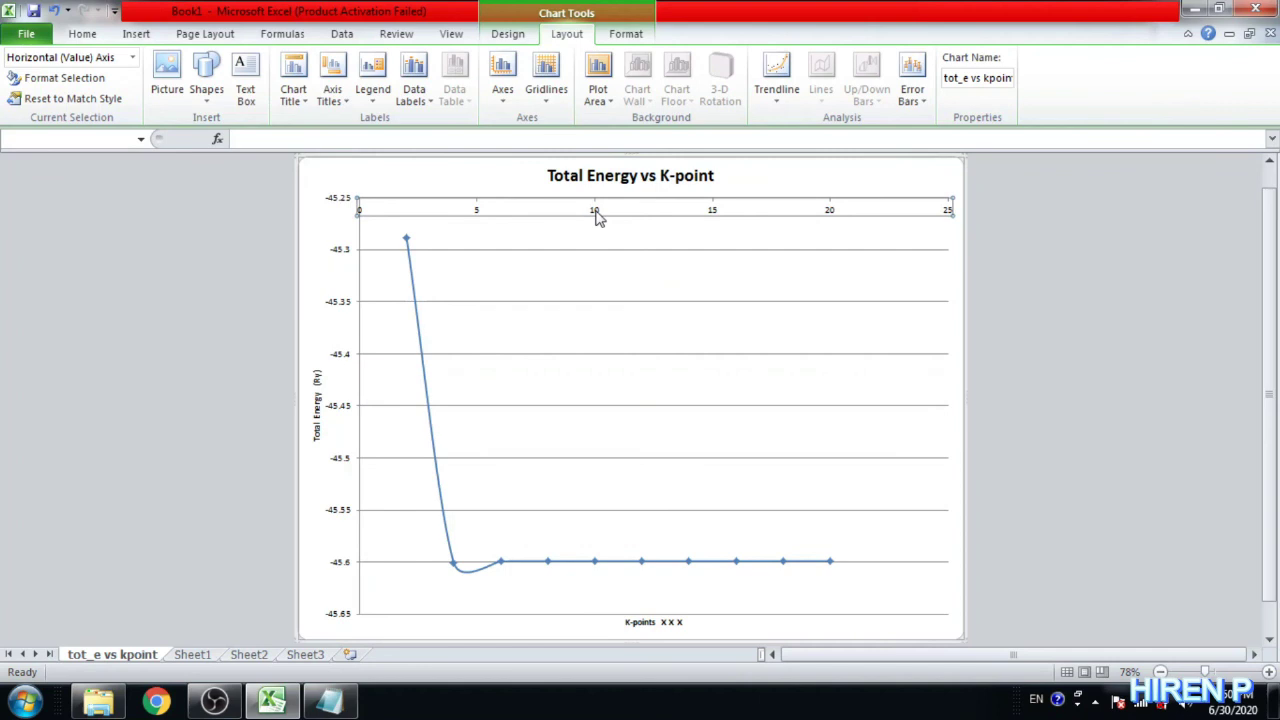
pyautogui.rightClick(597, 218)
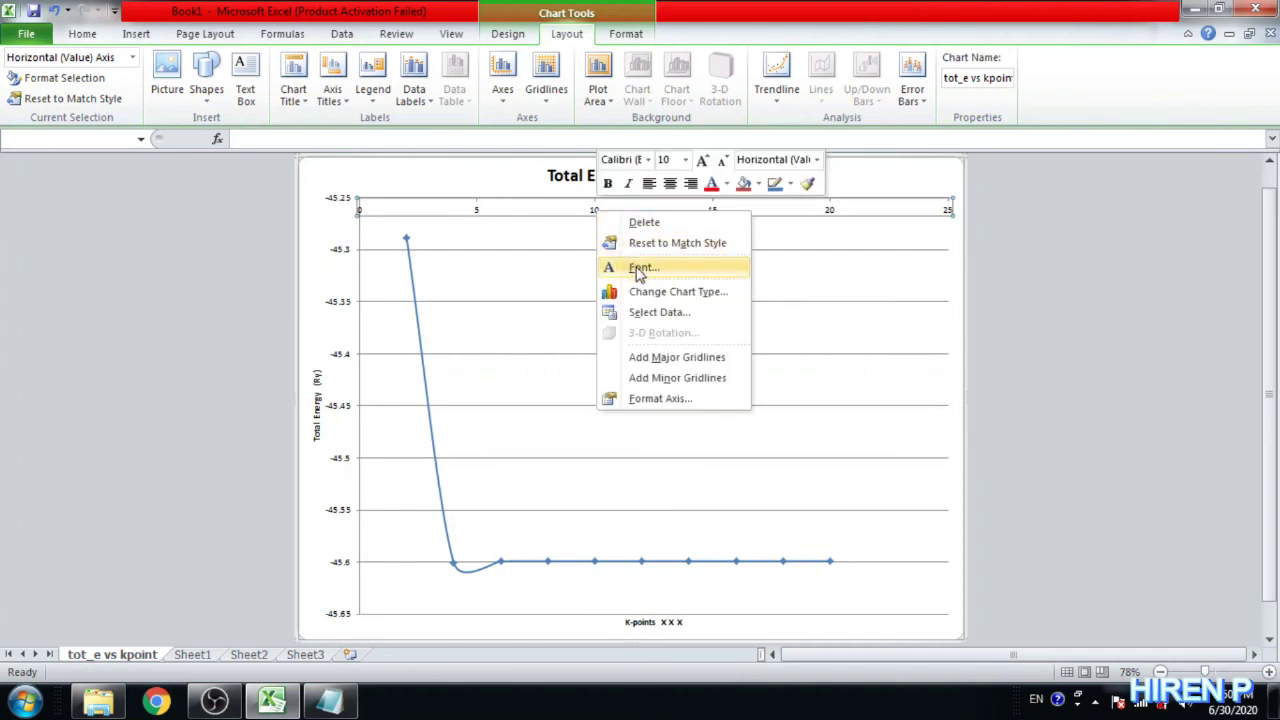
pyautogui.click(653, 399)
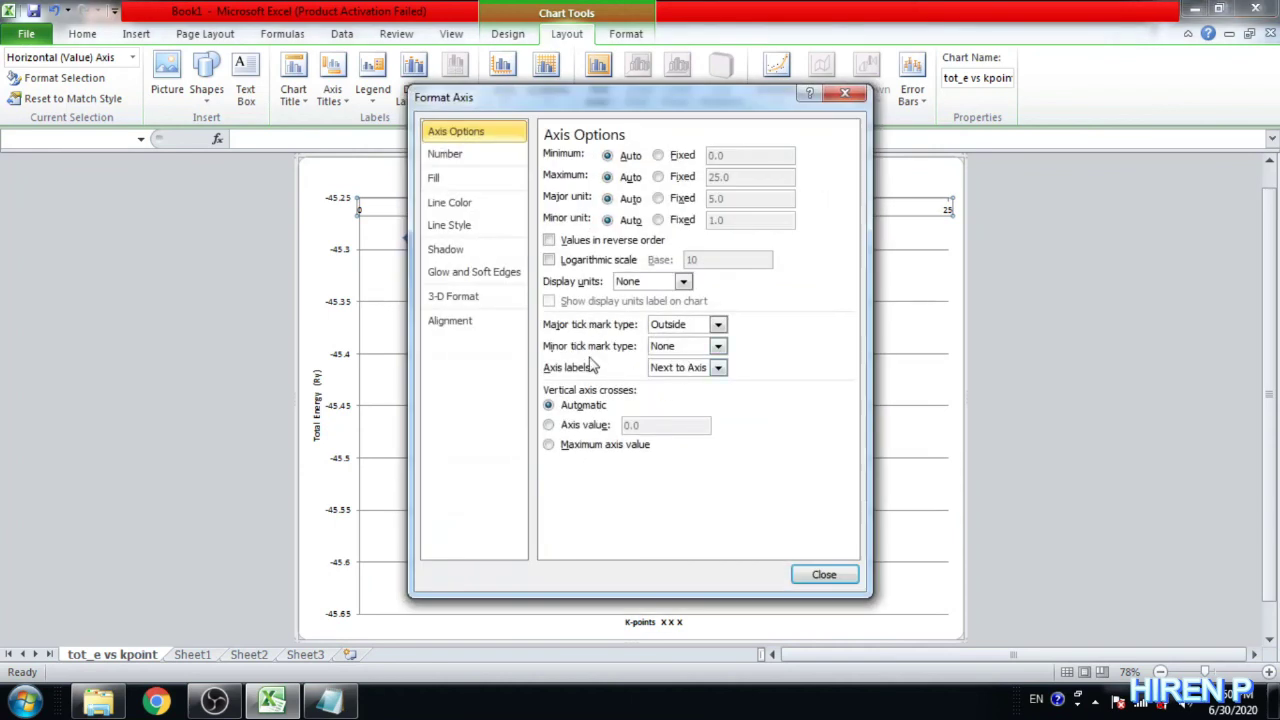
pyautogui.click(718, 368)
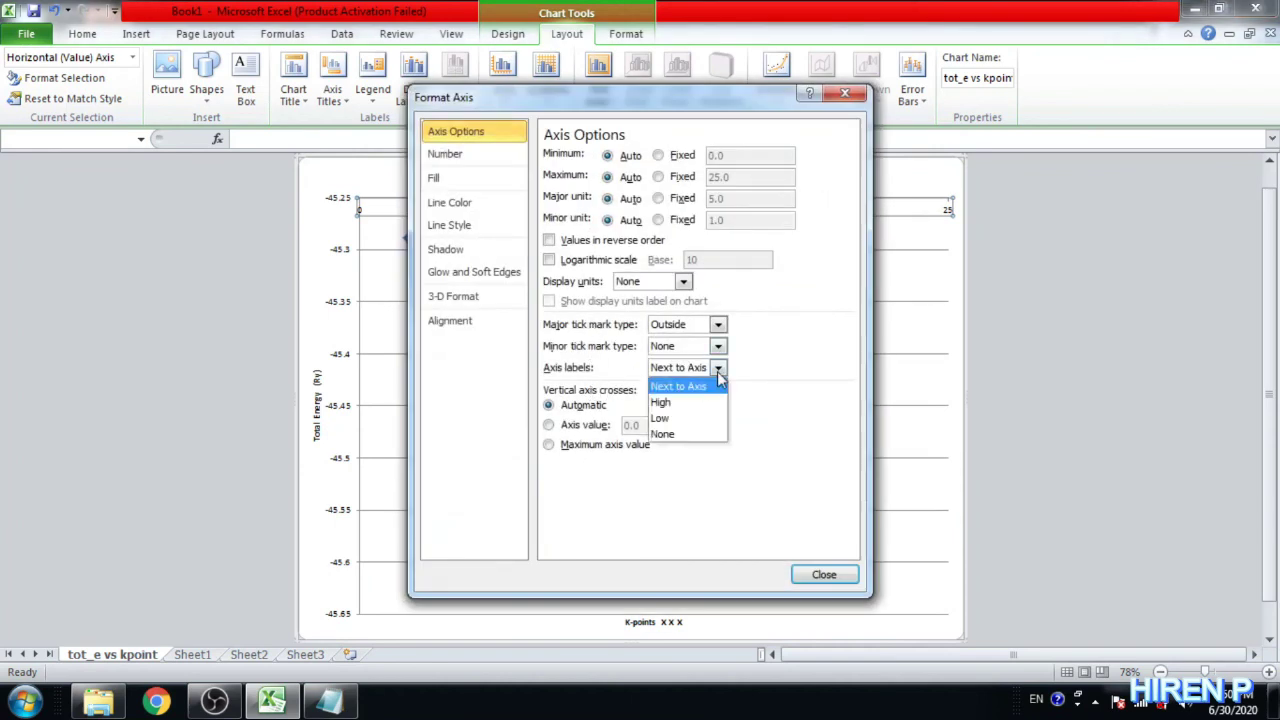
pyautogui.click(690, 420)
pyautogui.click(812, 575)
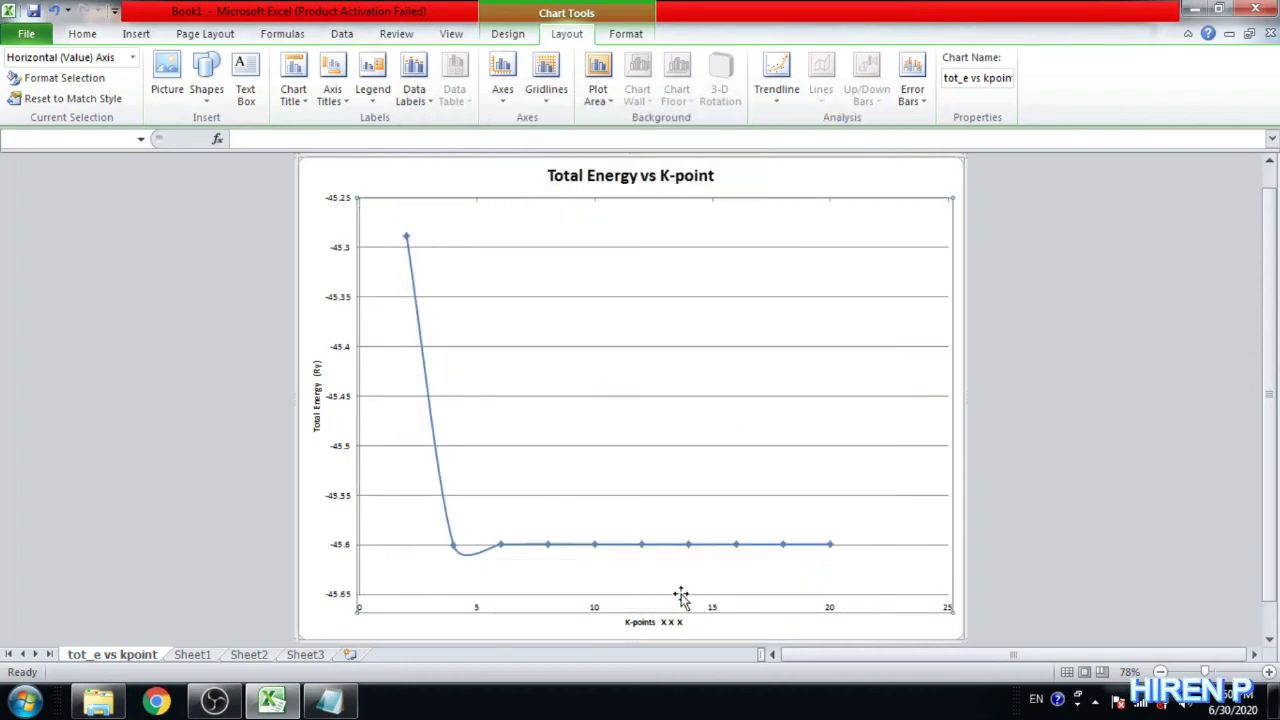
pyautogui.click(562, 635)
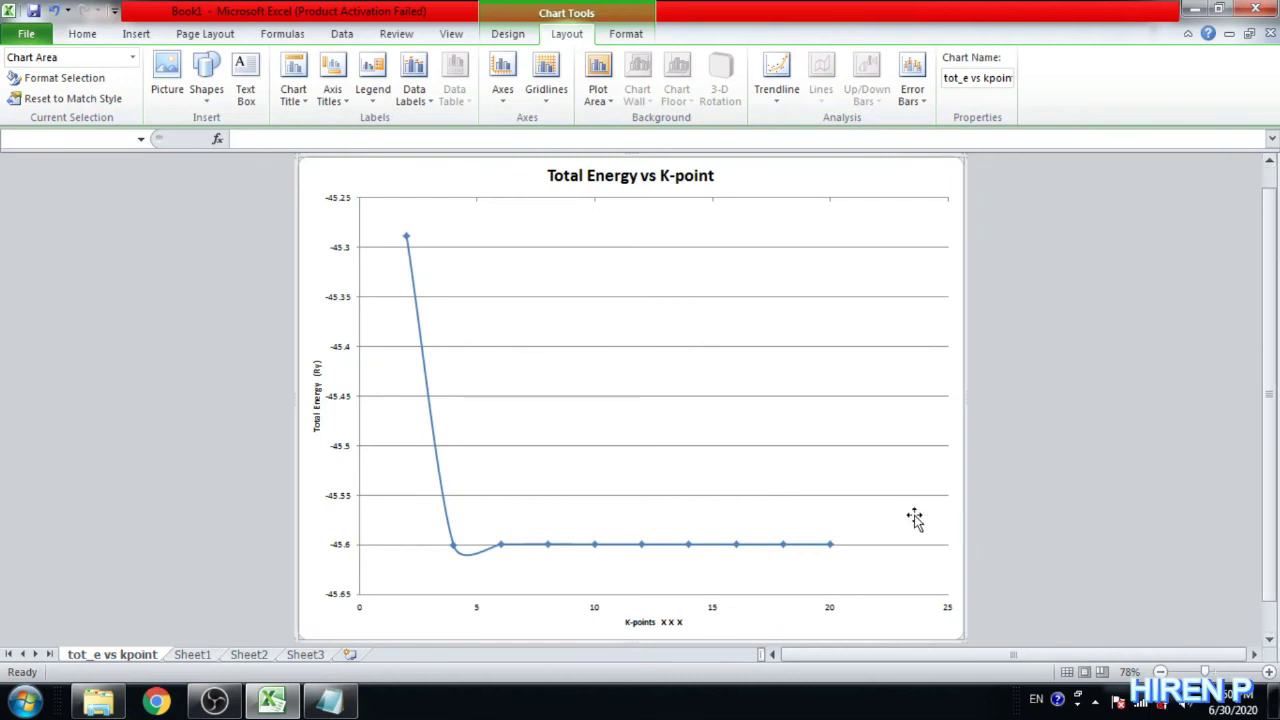
# Turn on primary vertical major gridlines for the Total Energy vs K-point chart.
pyautogui.moveTo(503, 549)
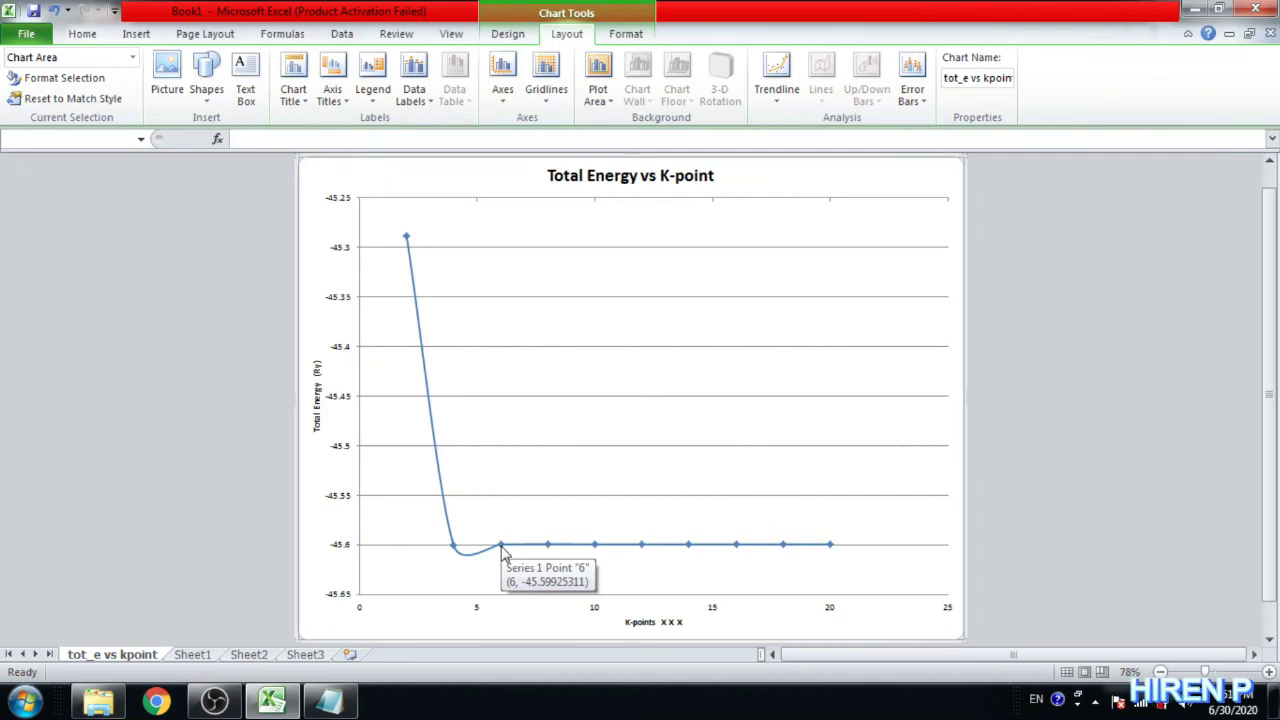
pyautogui.click(547, 90)
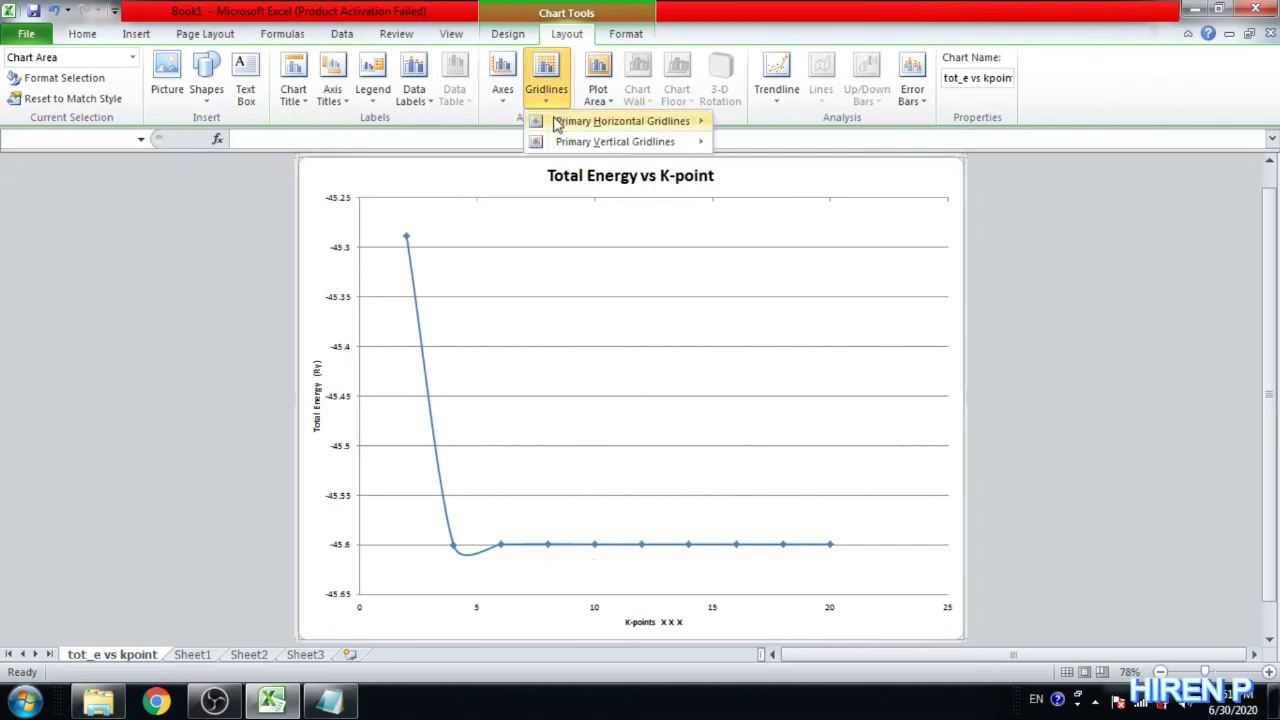
pyautogui.moveTo(562, 128)
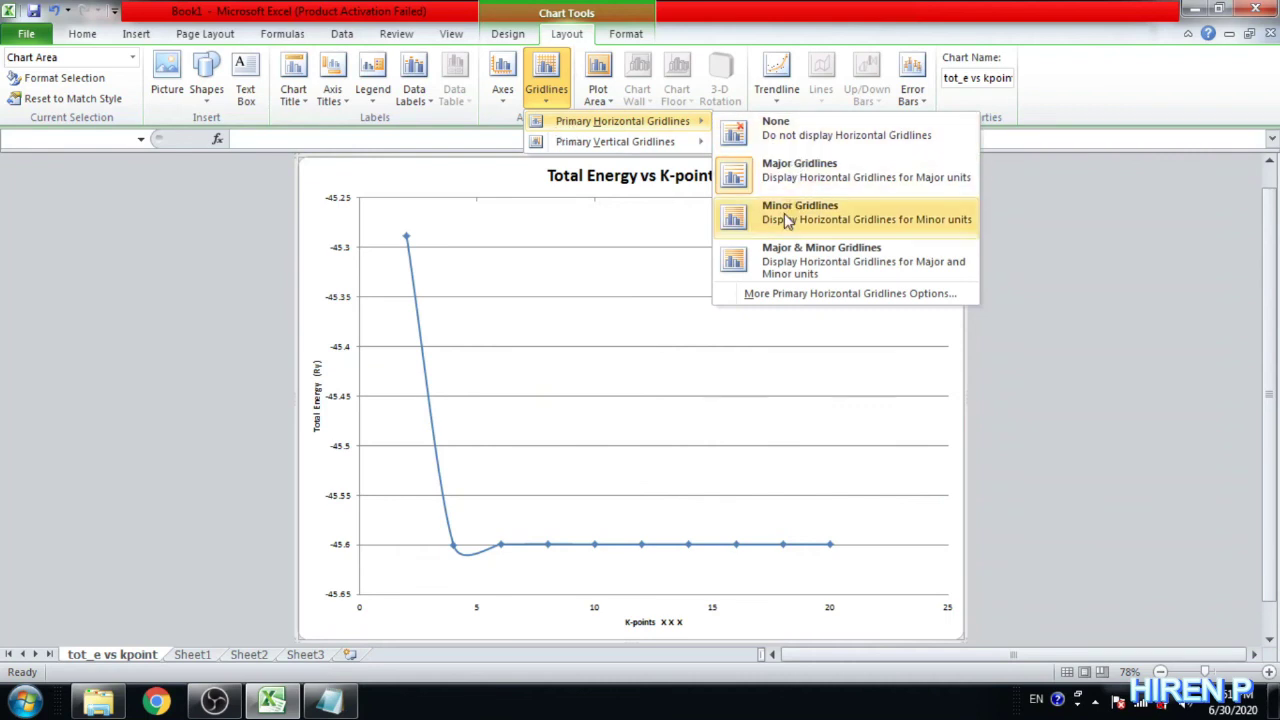
pyautogui.moveTo(670, 144)
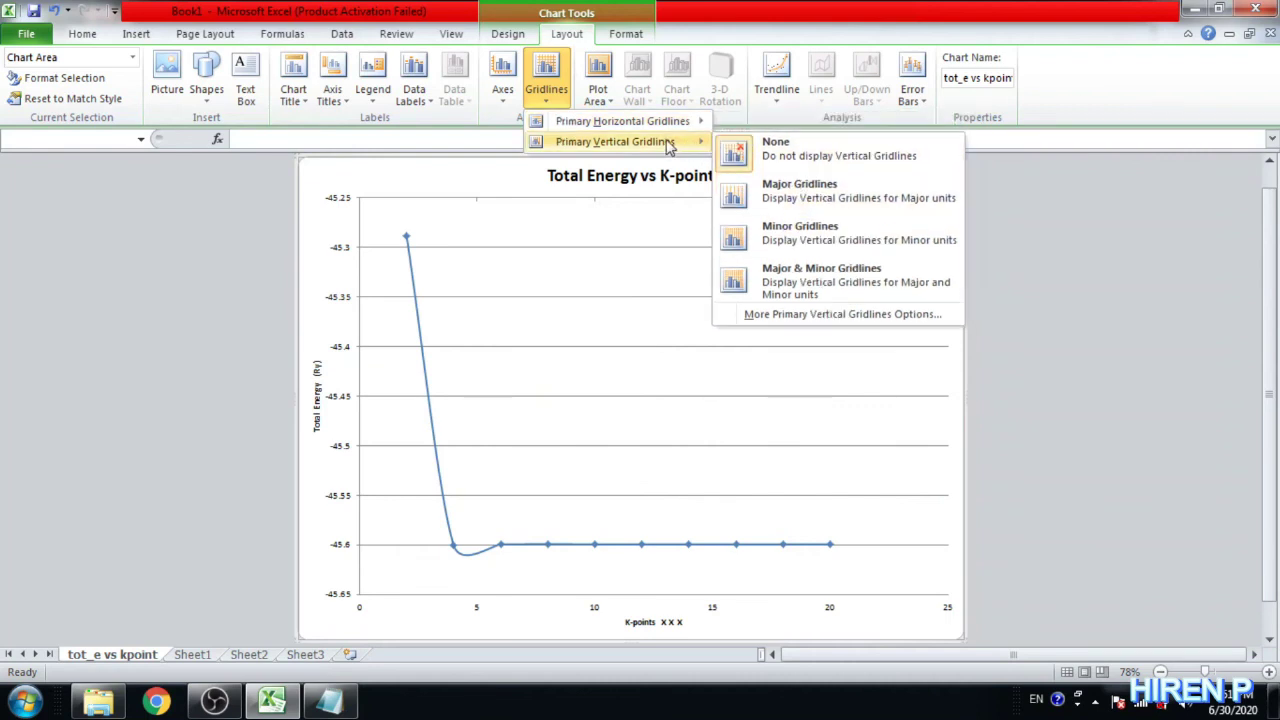
pyautogui.click(779, 206)
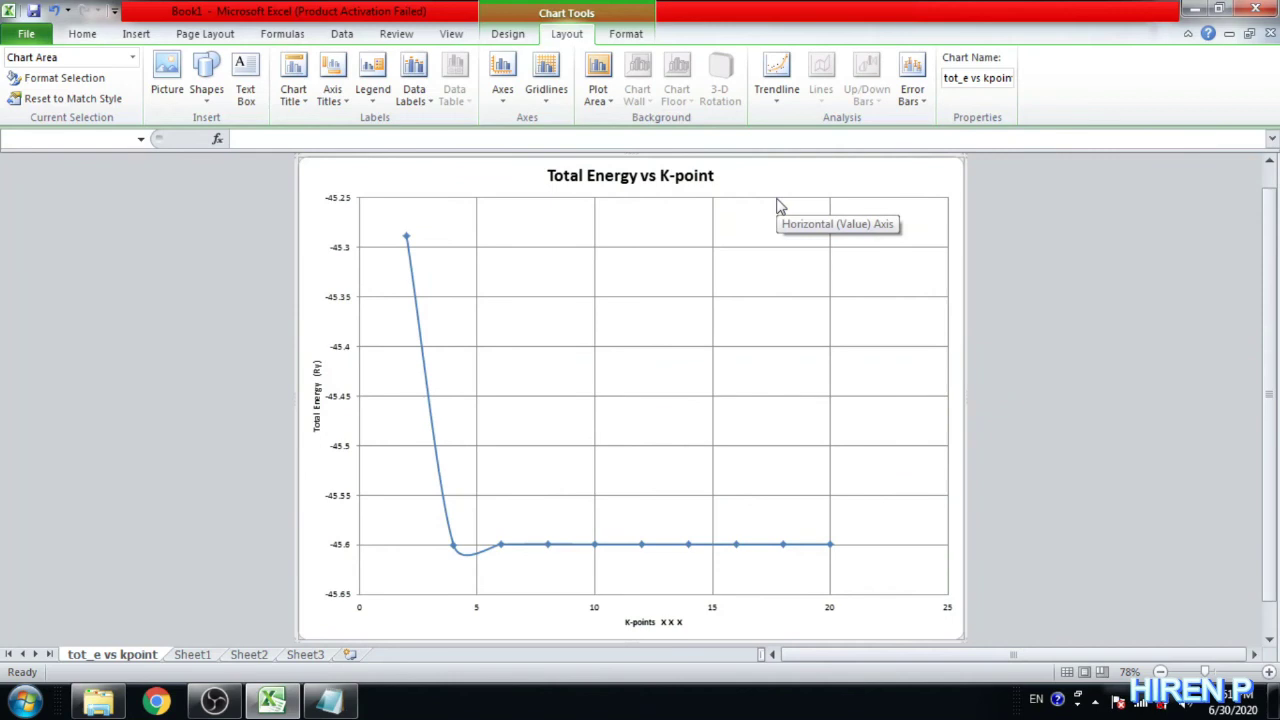